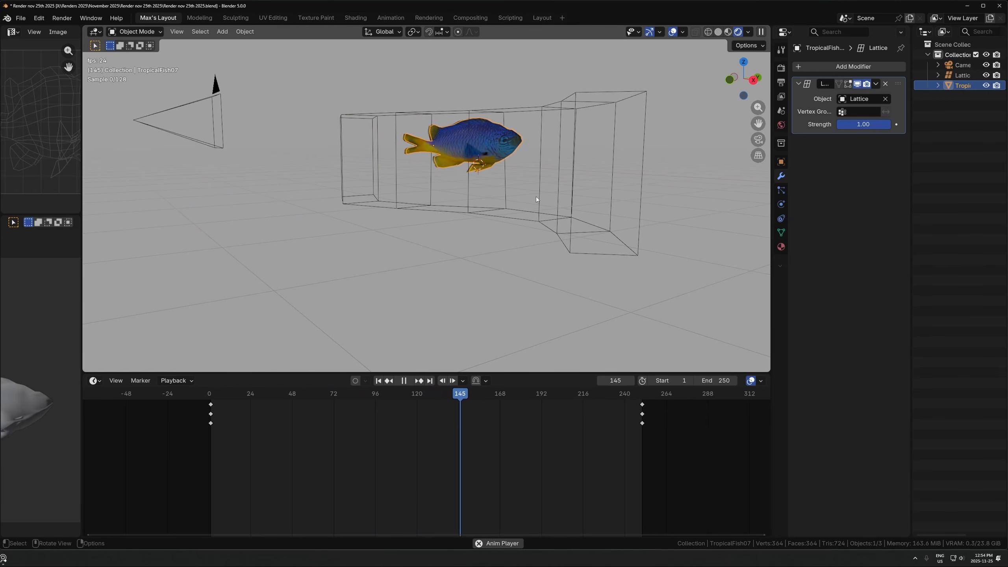
pyautogui.keyDown('shift'); pyautogui.moveTo(536, 197); pyautogui.dragTo(430, 212, button='middle'); pyautogui.keyUp('shift')
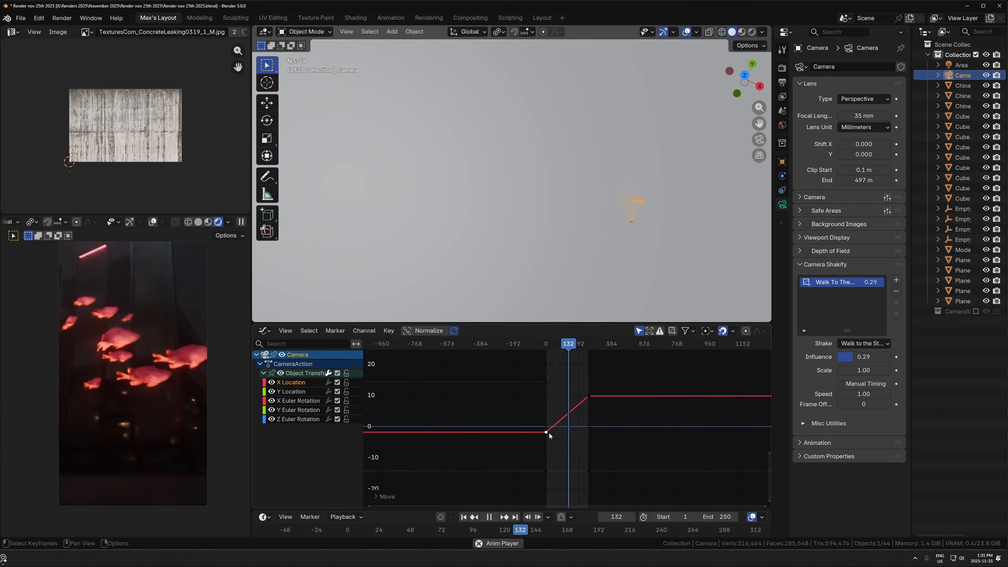
pyautogui.press('space')
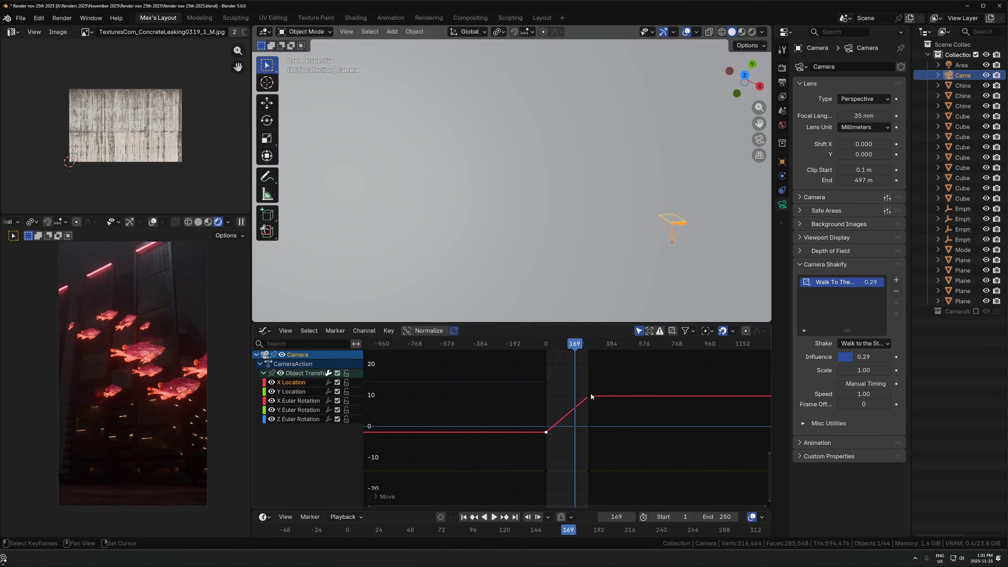
pyautogui.click(589, 395)
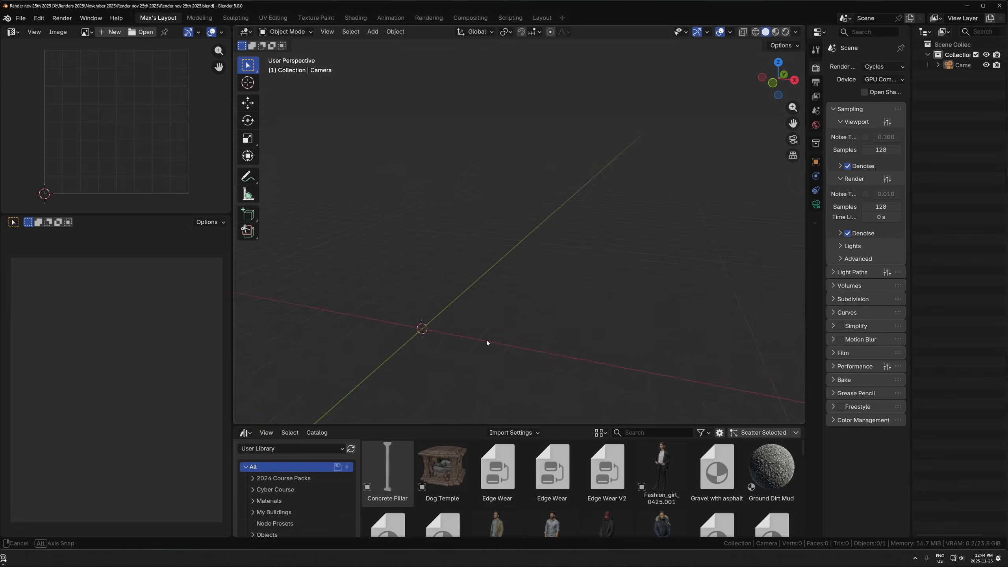
# Add a cube at the world origin and scale it narrower along the Y axis
pyautogui.moveTo(487, 340); pyautogui.dragTo(476, 338, button='middle')
pyautogui.hotkey('shift', 'a')
pyautogui.moveTo(417, 325)
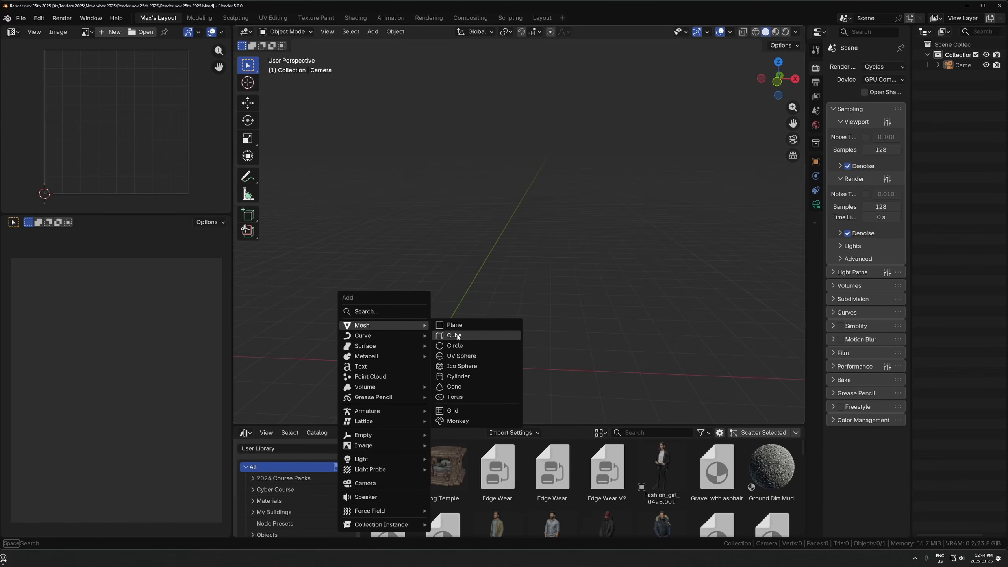
pyautogui.click(457, 335)
pyautogui.press('KP_Decimal')
pyautogui.scroll(-6, 533, 309)
pyautogui.moveTo(532, 309); pyautogui.dragTo(548, 302, button='middle')
pyautogui.press('s')
pyautogui.press('y')
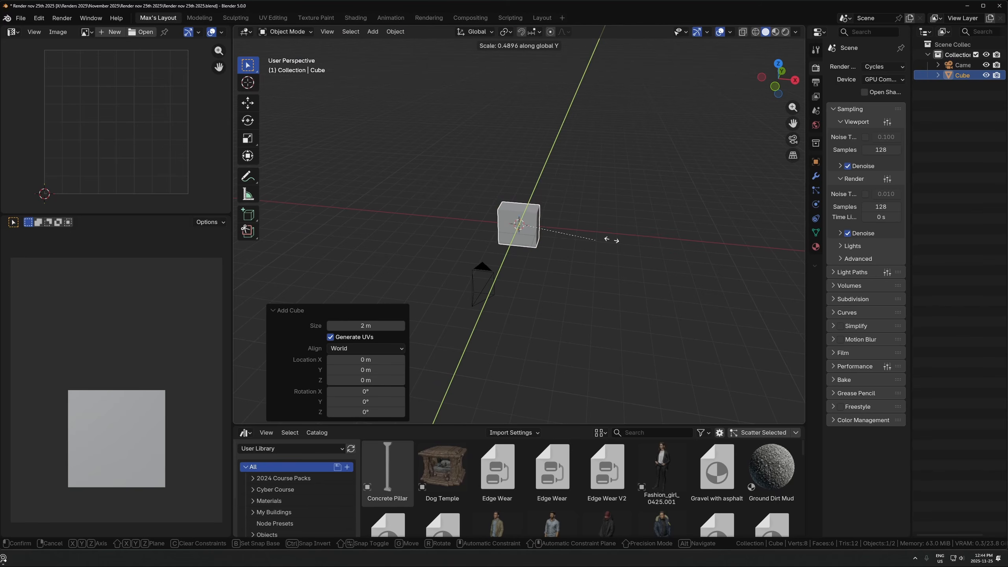
pyautogui.click(565, 248)
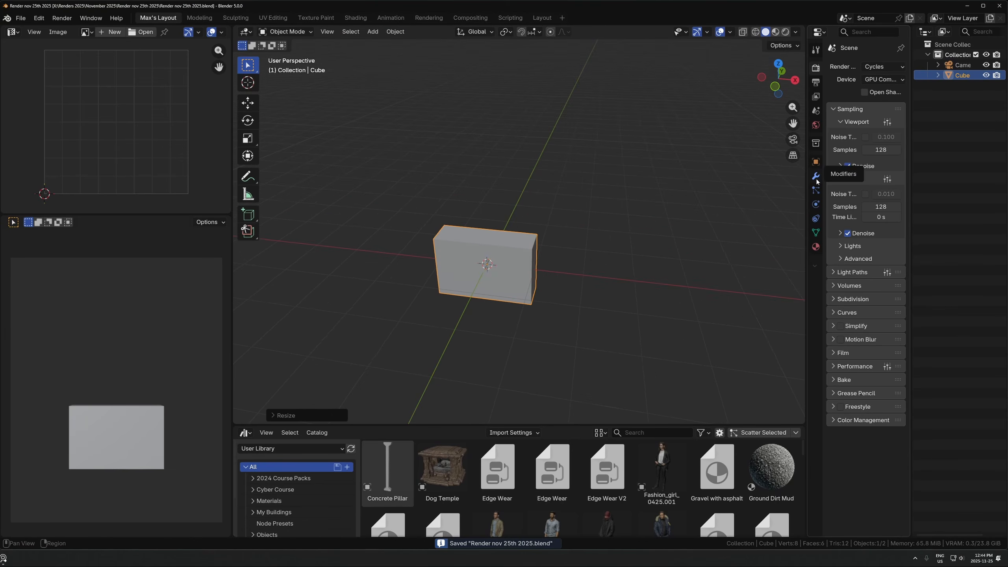
# Add a particle system of type Hair to the cube
pyautogui.click(816, 190)
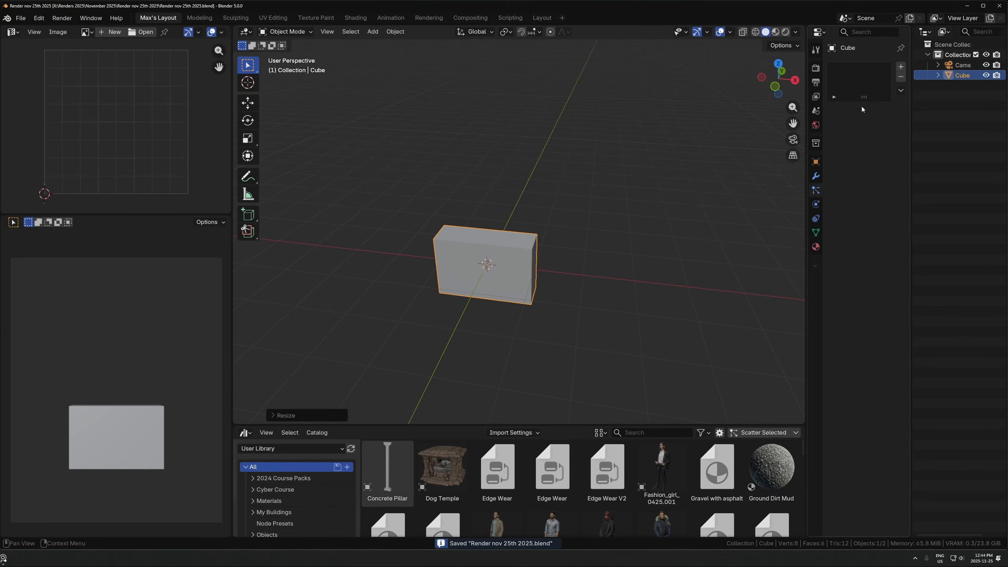
pyautogui.click(901, 67)
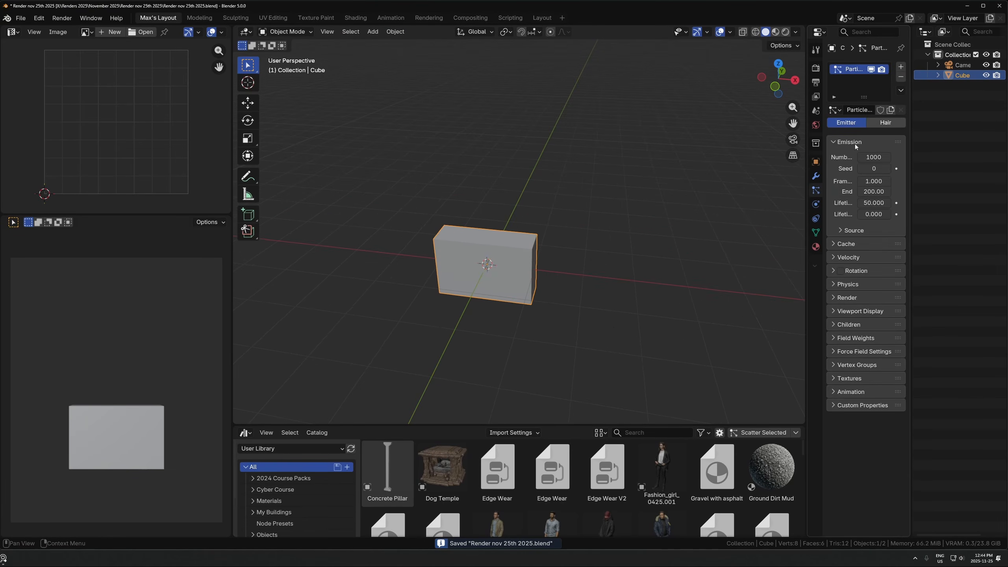
pyautogui.click(886, 122)
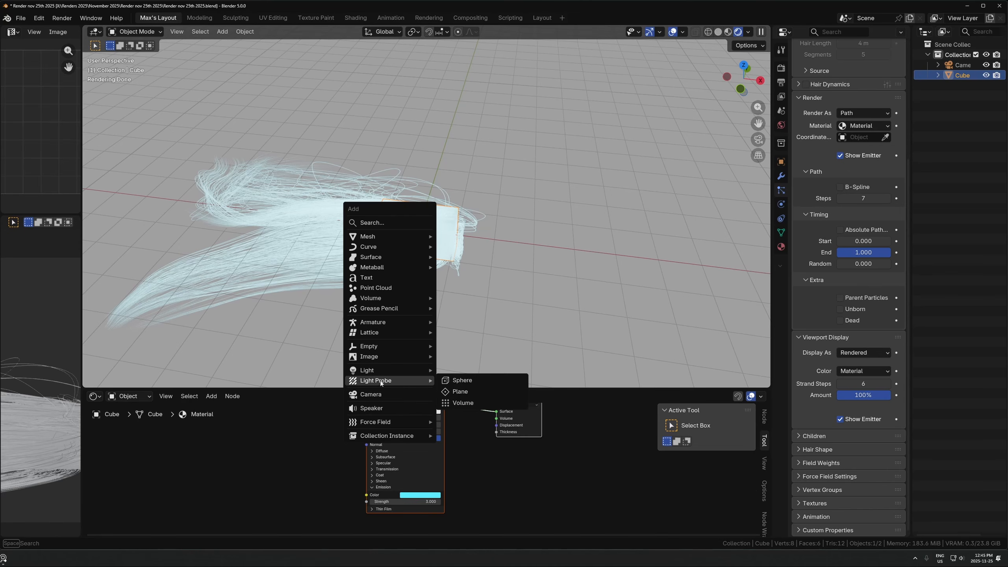
# Add a lattice deformer to the selected hair cube and scale the lattice along the Y axis
pyautogui.moveTo(376, 331)
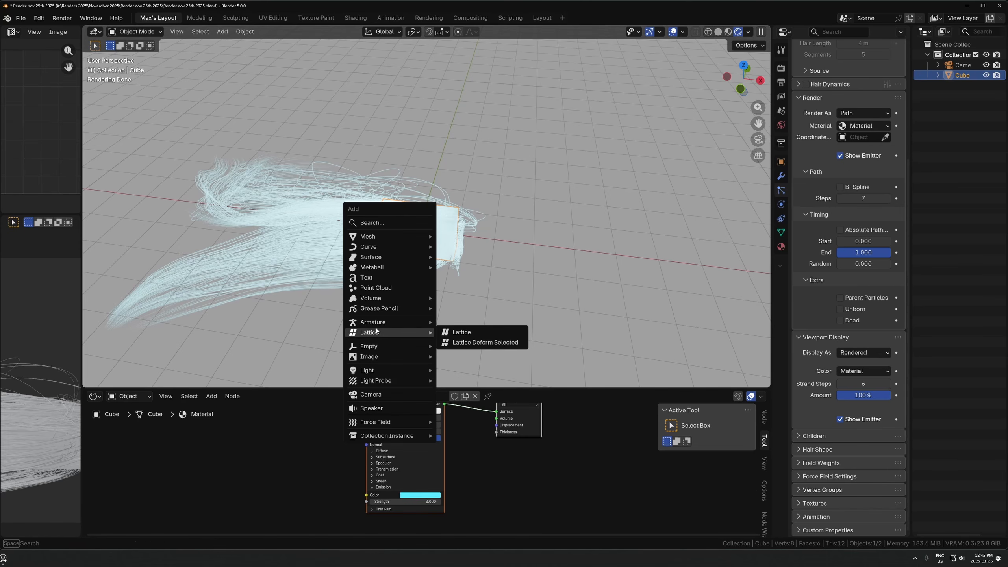
pyautogui.click(492, 343)
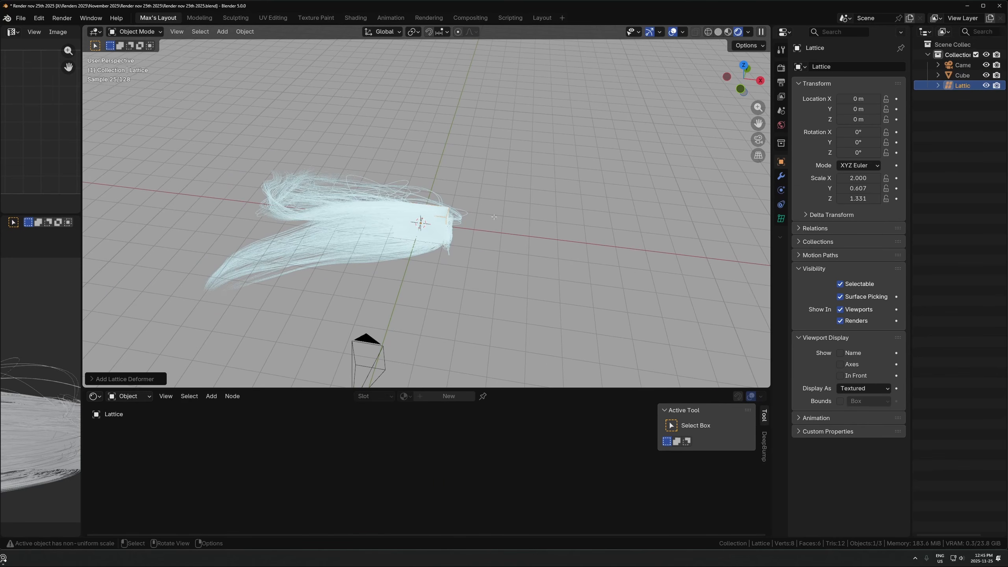
pyautogui.press('s')
pyautogui.press('y')
pyautogui.click(587, 228)
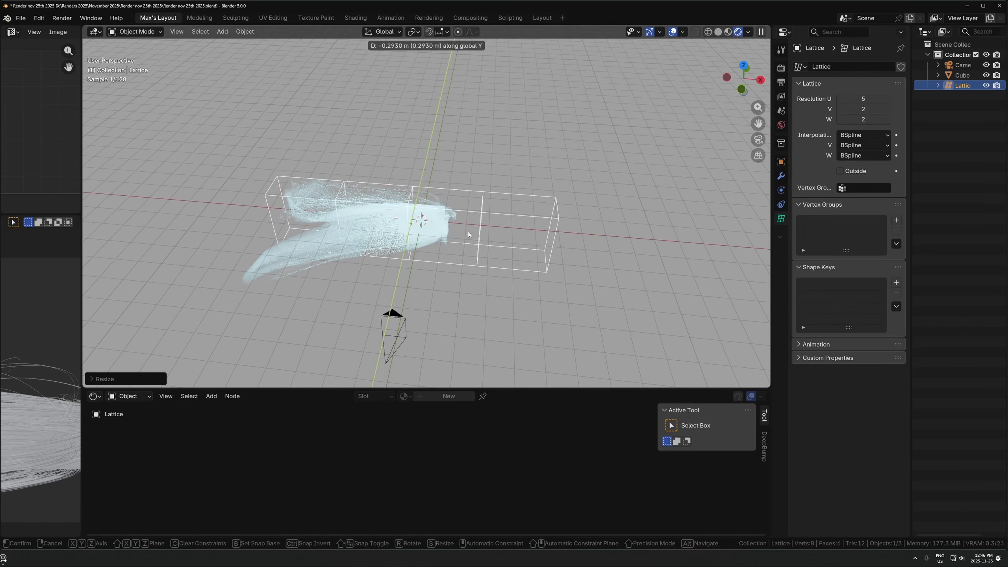
# Move two groups of the lattice's control points along Y so that the cage bends into a wave
pyautogui.press('Tab')
pyautogui.moveTo(516, 222); pyautogui.dragTo(450, 218, button='middle')
pyautogui.moveTo(411, 280); pyautogui.dragTo(430, 288, button='middle')
pyautogui.press('g')
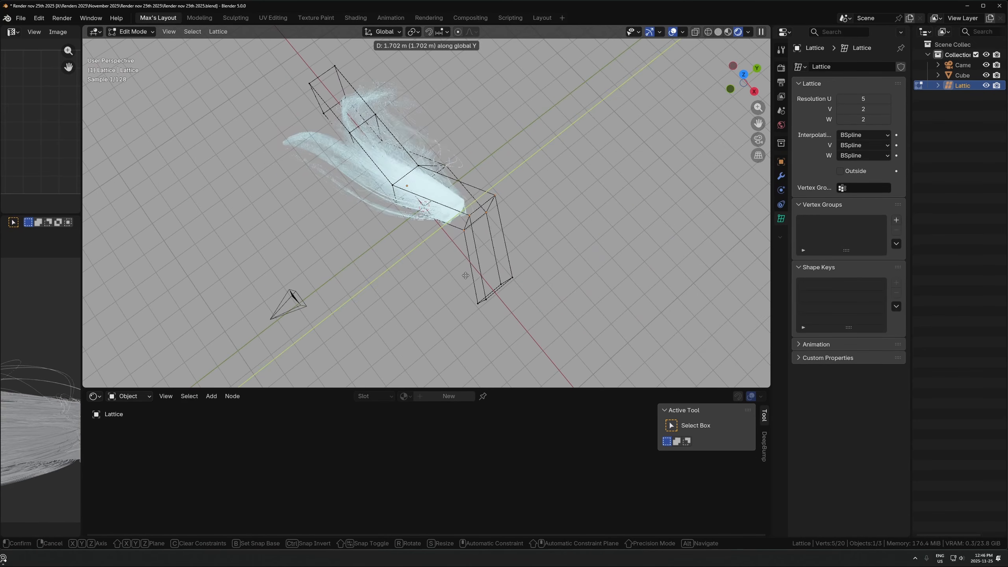
pyautogui.click(420, 169)
pyautogui.moveTo(345, 143); pyautogui.dragTo(339, 149)
pyautogui.moveTo(343, 150); pyautogui.dragTo(456, 123, button='middle')
pyautogui.press('g')
pyautogui.press('y')
pyautogui.click(475, 171)
pyautogui.moveTo(475, 170); pyautogui.dragTo(449, 155, button='middle')
pyautogui.press('Tab')
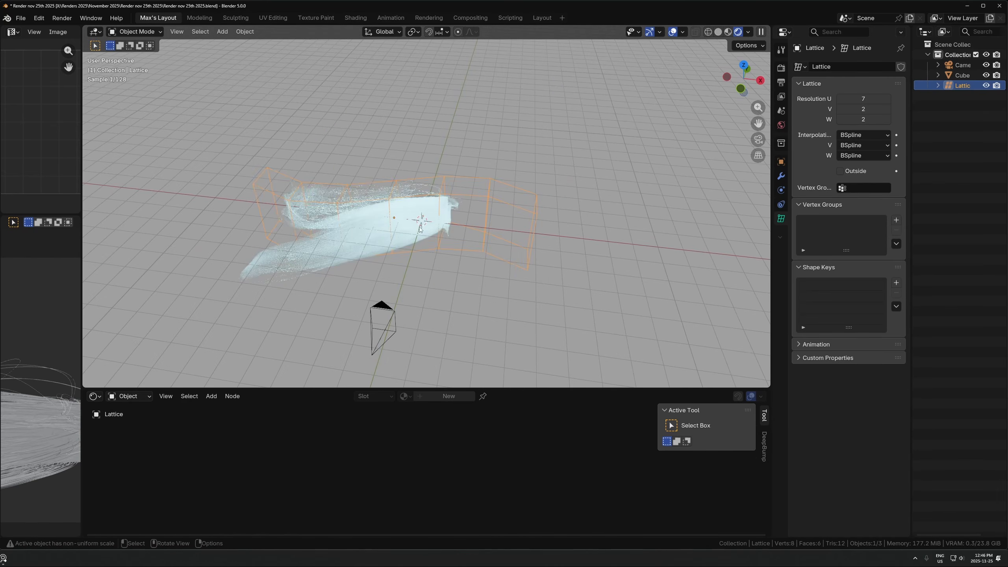
# Select the hair cube inside the lattice and move it along the X axis
pyautogui.click(397, 242)
pyautogui.click(426, 220)
pyautogui.press('g')
pyautogui.press('x')
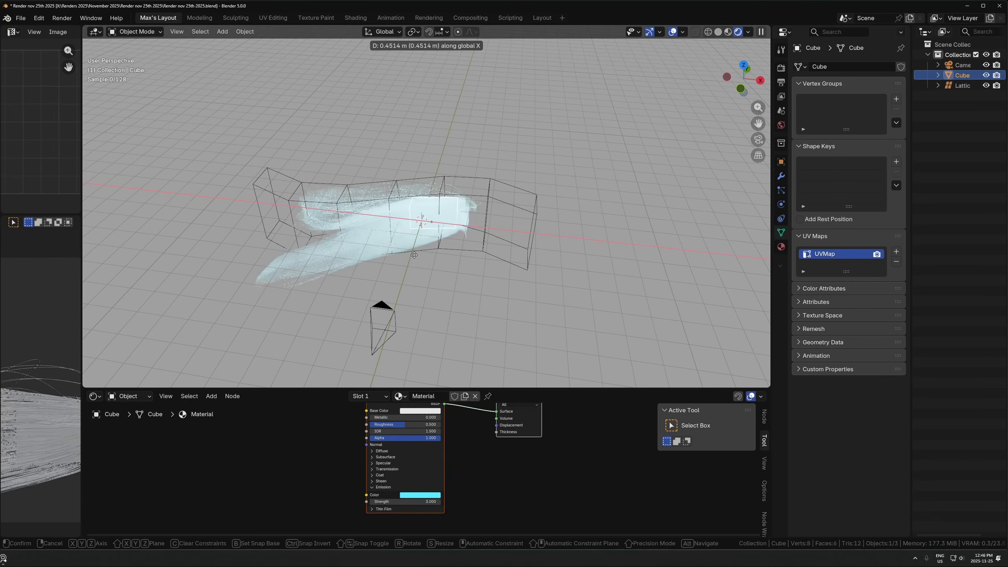
pyautogui.click(500, 267)
pyautogui.moveTo(500, 267); pyautogui.dragTo(512, 265, button='middle')
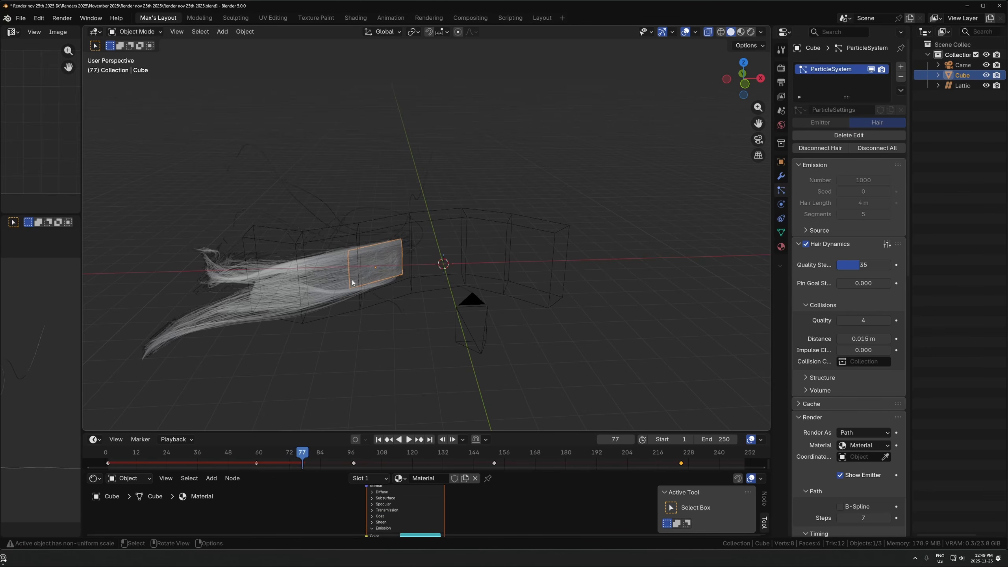
# Delete the hair cube and select the remaining bent lattice
pyautogui.press('x')
pyautogui.click(389, 287)
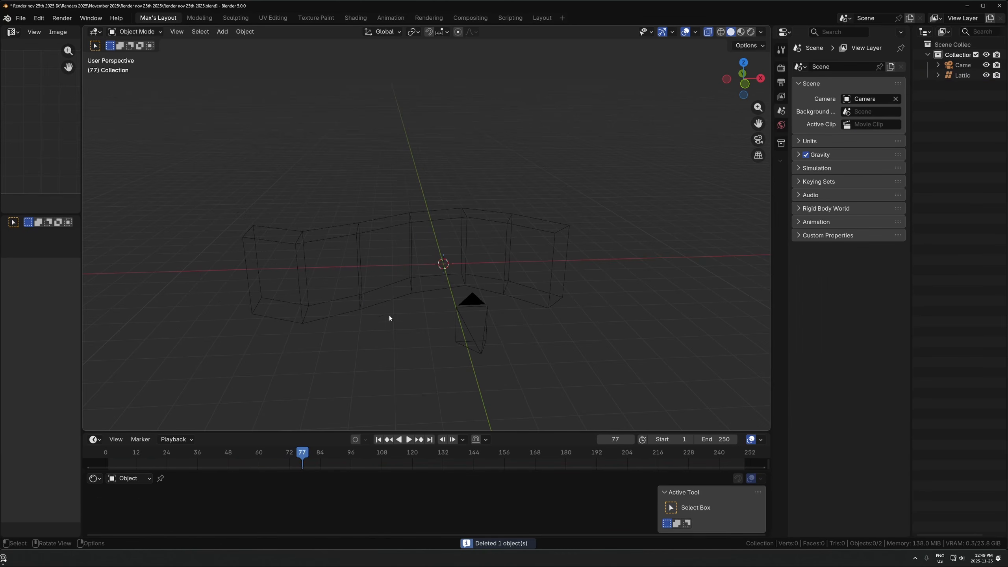
pyautogui.click(469, 268)
pyautogui.moveTo(467, 274); pyautogui.dragTo(418, 331, button='middle')
pyautogui.scroll(-3, 445, 314)
pyautogui.press('space')
pyautogui.press('space')
pyautogui.scroll(3, 444, 310)
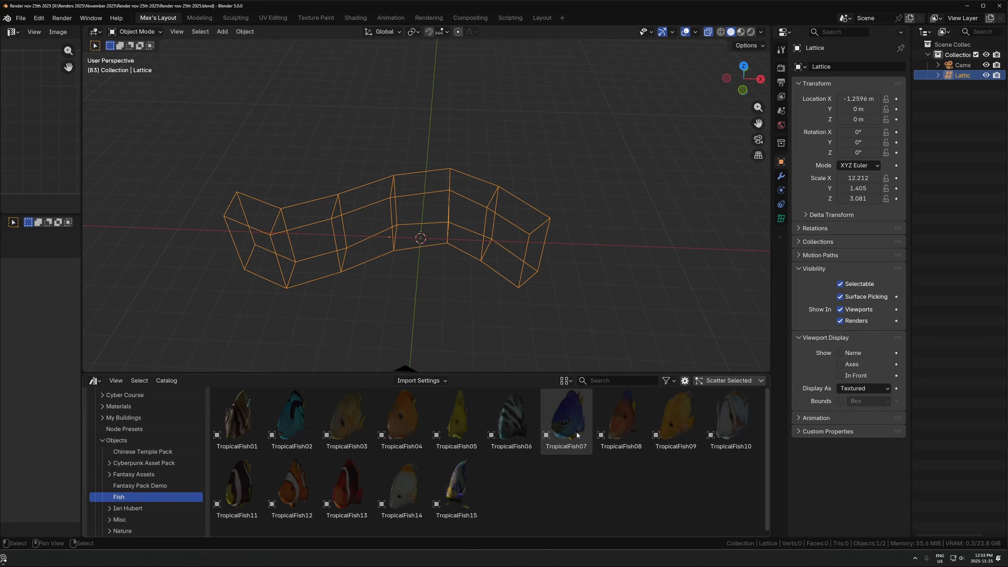
# Place the TropicalFish07 asset beside the lattice's negative X end, rotated 90° about Z and scaled to 1.609
pyautogui.moveTo(566, 415); pyautogui.dragTo(187, 240)
pyautogui.write('rz90')
pyautogui.press('Return')
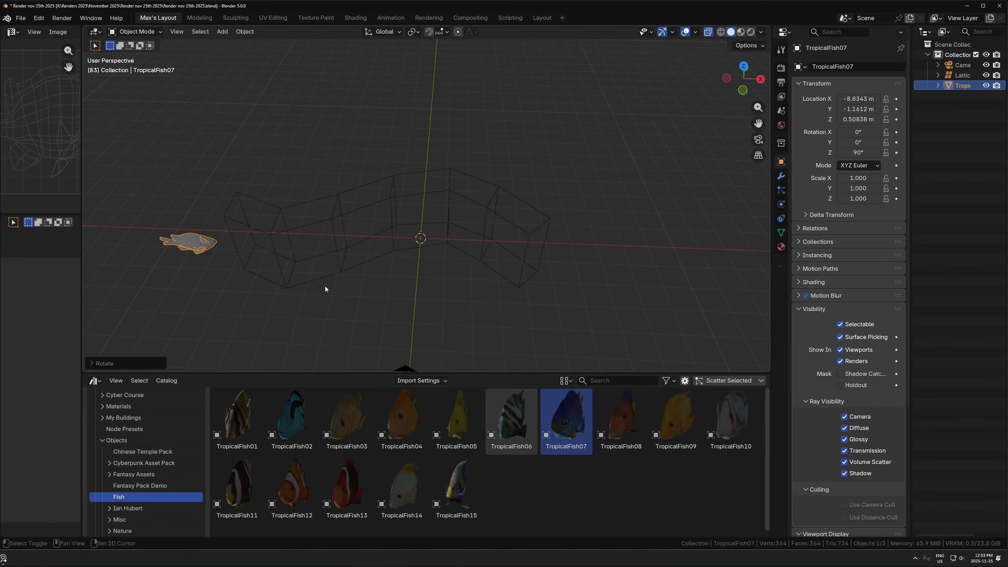
pyautogui.keyDown('shift'); pyautogui.moveTo(304, 199); pyautogui.dragTo(302, 222, button='middle'); pyautogui.keyUp('shift')
pyautogui.scroll(-2, 299, 260)
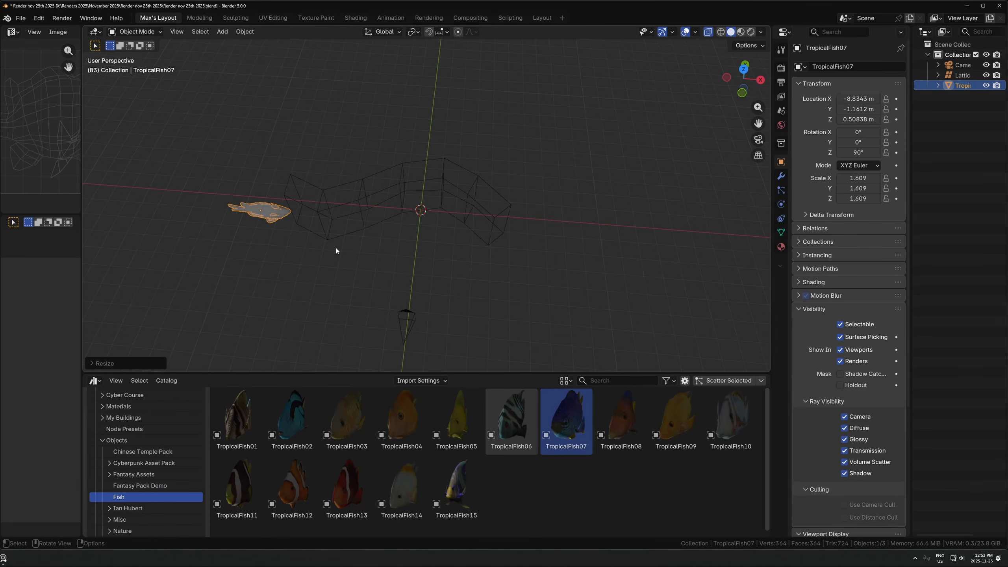
# Add a Lattice modifier to the tropical fish
pyautogui.press('KP_7')
pyautogui.click(781, 176)
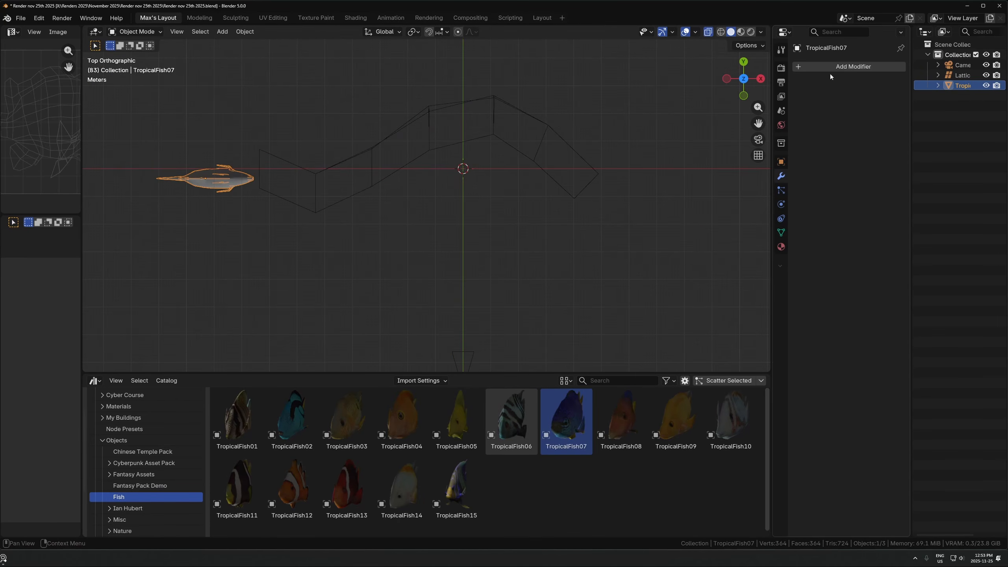
pyautogui.click(830, 68)
pyautogui.write('lattic')
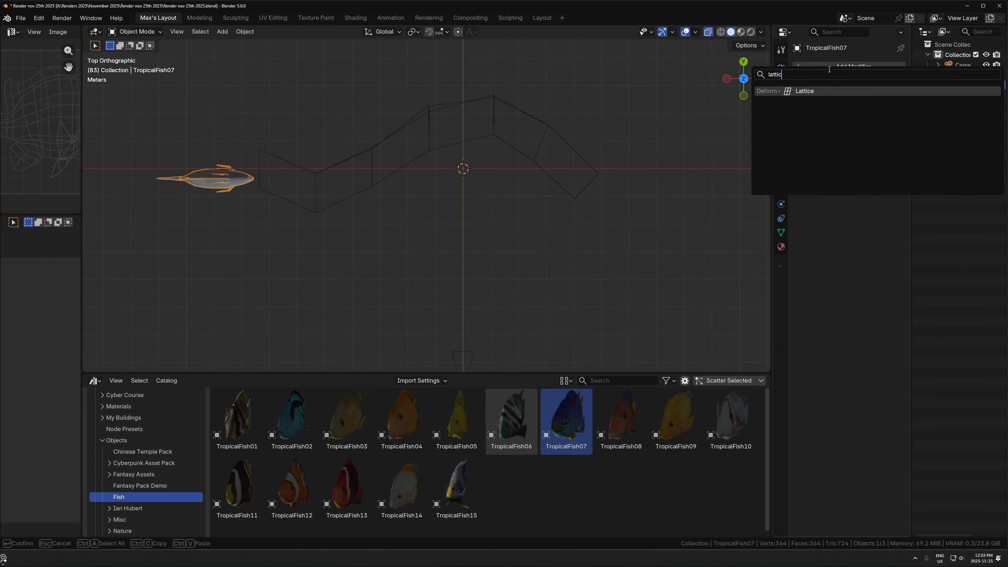
pyautogui.press('Return')
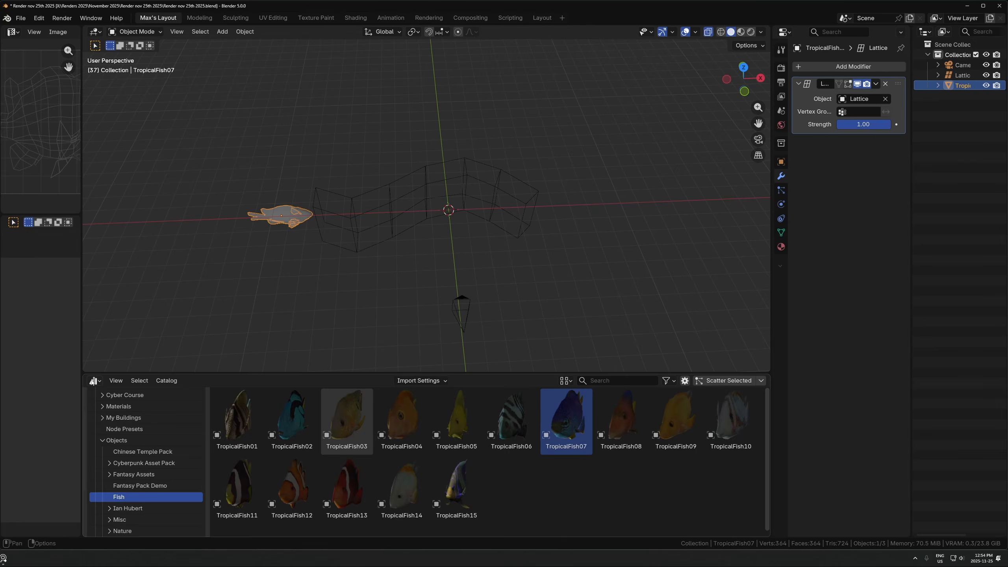
# Show the timeline instead of the asset browser and delete the fish's middle keyframes near frame 84
pyautogui.click(94, 380)
pyautogui.click(204, 410)
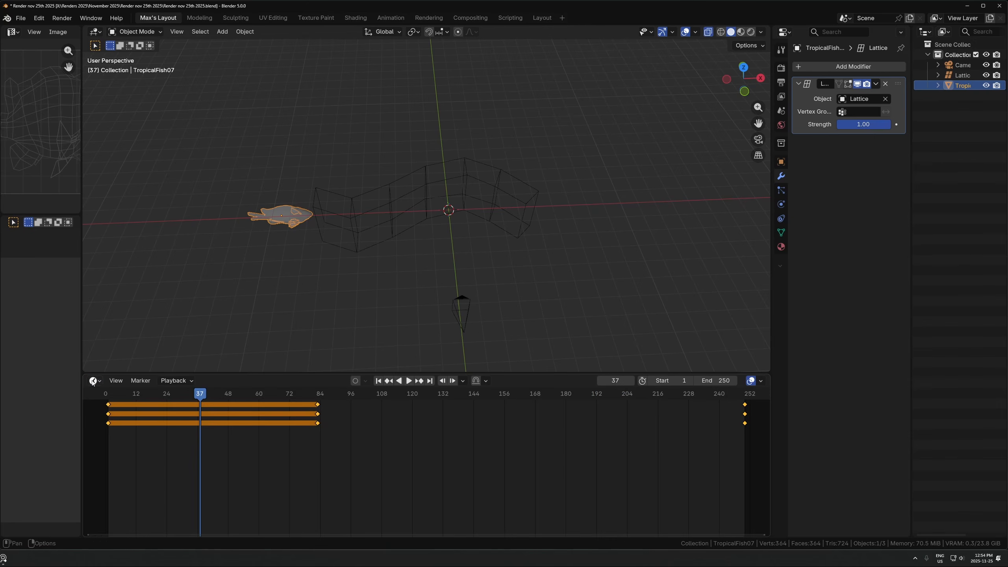
pyautogui.scroll(-5, 395, 436)
pyautogui.moveTo(402, 442); pyautogui.dragTo(317, 414)
pyautogui.press('x')
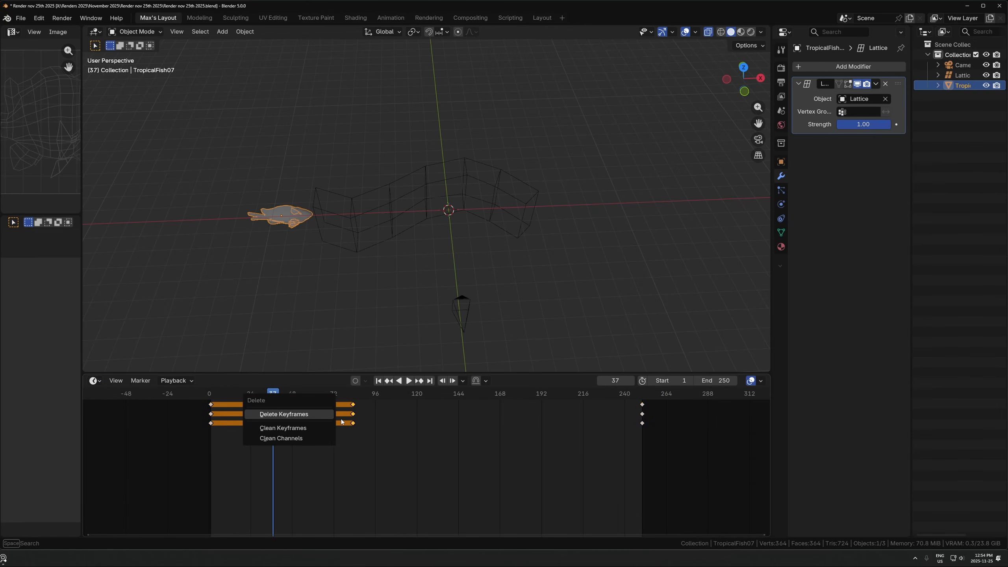
pyautogui.click(333, 418)
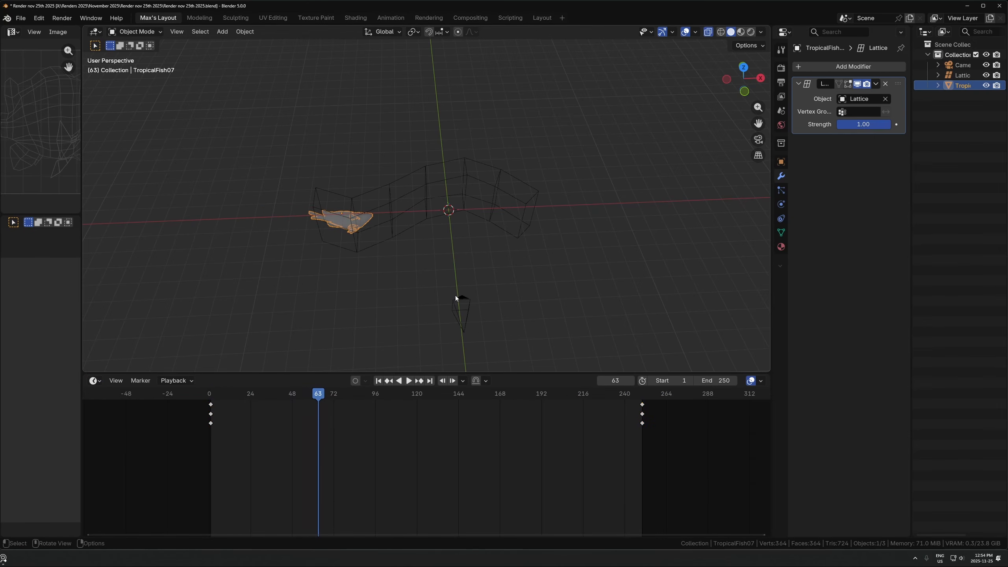
# Play the fish's swim through the lattice in rendered shading, view it from several angles, and return to solid shading
pyautogui.click(439, 202)
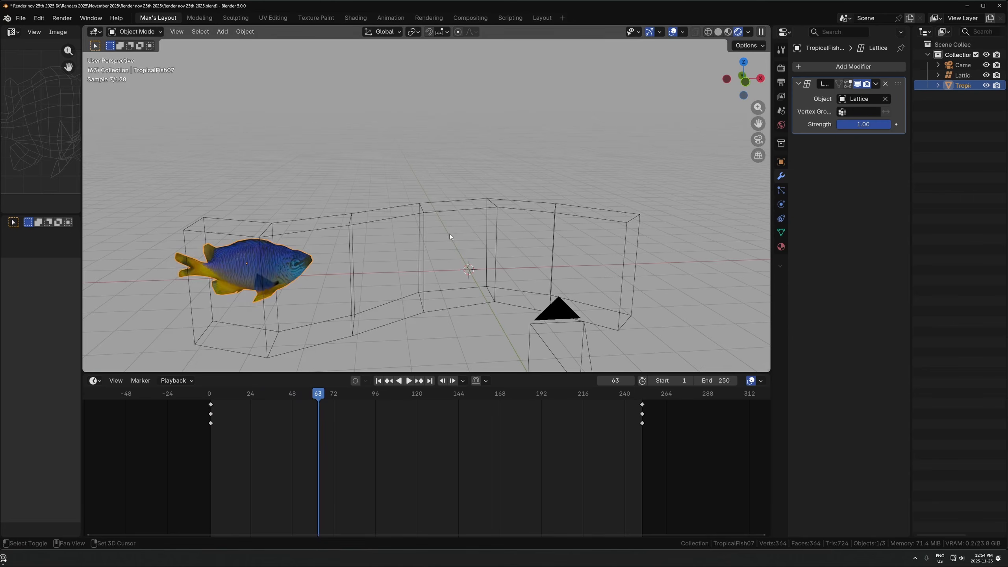
pyautogui.keyDown('shift'); pyautogui.moveTo(449, 234); pyautogui.dragTo(460, 210, button='middle'); pyautogui.keyUp('shift')
pyautogui.press('space')
pyautogui.moveTo(508, 297); pyautogui.dragTo(420, 193, button='middle')
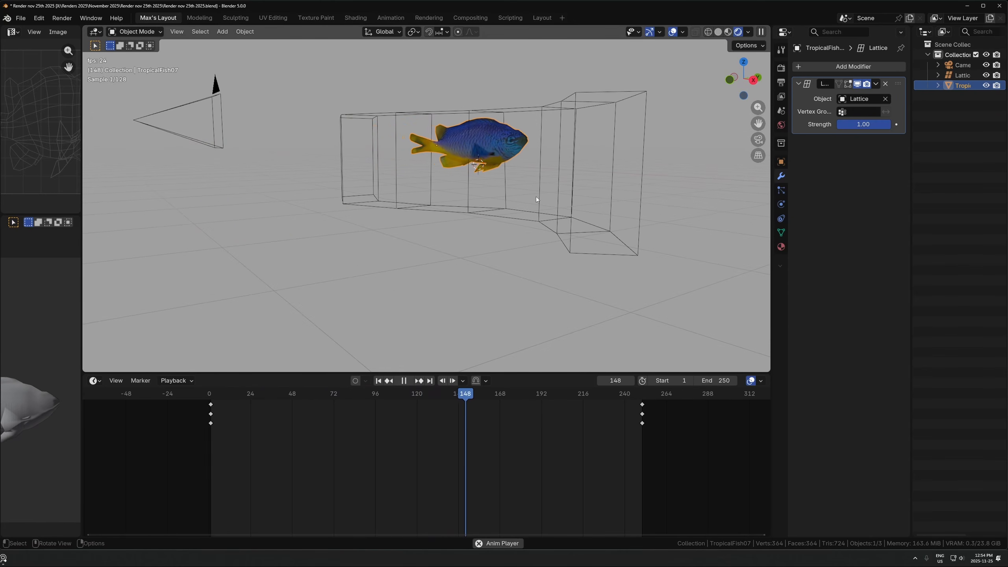
pyautogui.moveTo(536, 197)
pyautogui.mouseDown(button='middle')
pyautogui.moveTo(370, 214)
pyautogui.moveTo(398, 213)
pyautogui.mouseUp(button='middle')
pyautogui.press('z')
pyautogui.click(568, 223)
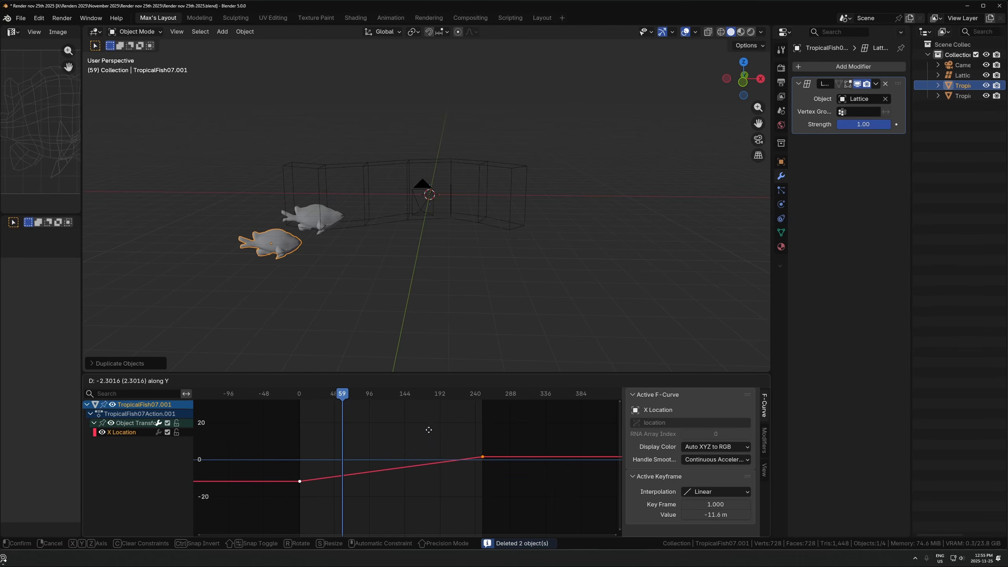
# Lower the copied fish's X Location keyframes in the graph and duplicate that fish upward along Z
pyautogui.click(414, 409)
pyautogui.keyDown('shift'); pyautogui.moveTo(289, 279); pyautogui.dragTo(321, 300, button='middle'); pyautogui.keyUp('shift')
pyautogui.hotkey('shift', 'd')
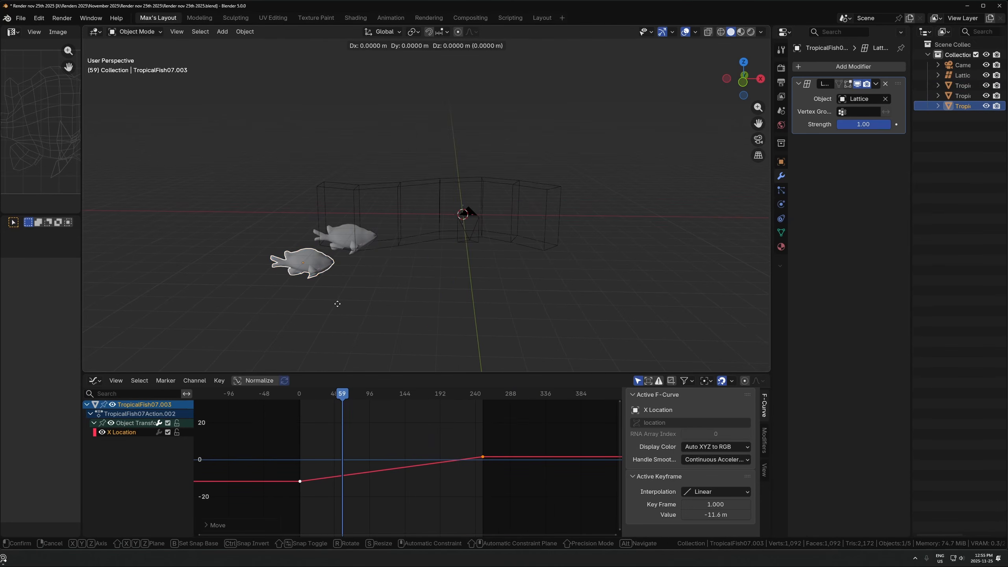
pyautogui.press('z')
pyautogui.click(338, 238)
# Offset the newest fish copy's X Location keyframes vertically in the graph and play back the staggered swim
pyautogui.press('g')
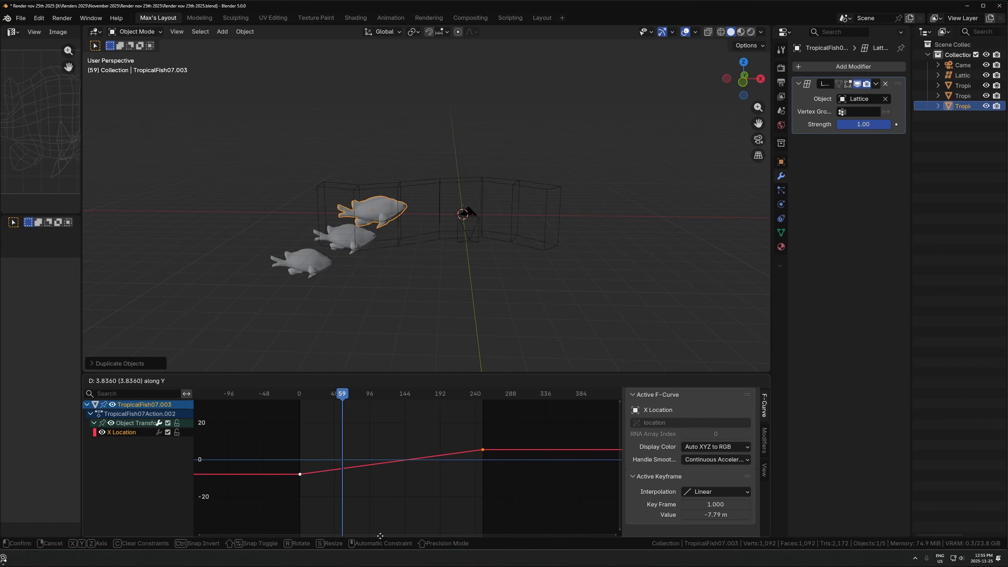
pyautogui.click(396, 426)
pyautogui.press('space')
pyautogui.click(440, 316)
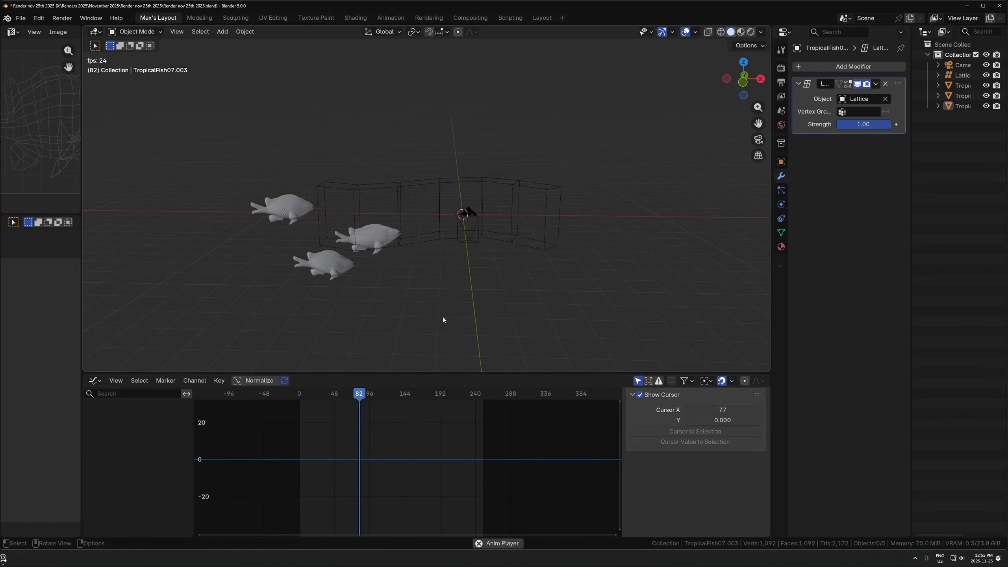
pyautogui.press('space')
# Lower the X Location keyframes of all three fish together along the graph's value axis and play the animation
pyautogui.click(399, 244)
pyautogui.keyDown('shift'); pyautogui.click(369, 262); pyautogui.keyUp('shift')
pyautogui.keyDown('shift'); pyautogui.click(308, 216); pyautogui.keyUp('shift')
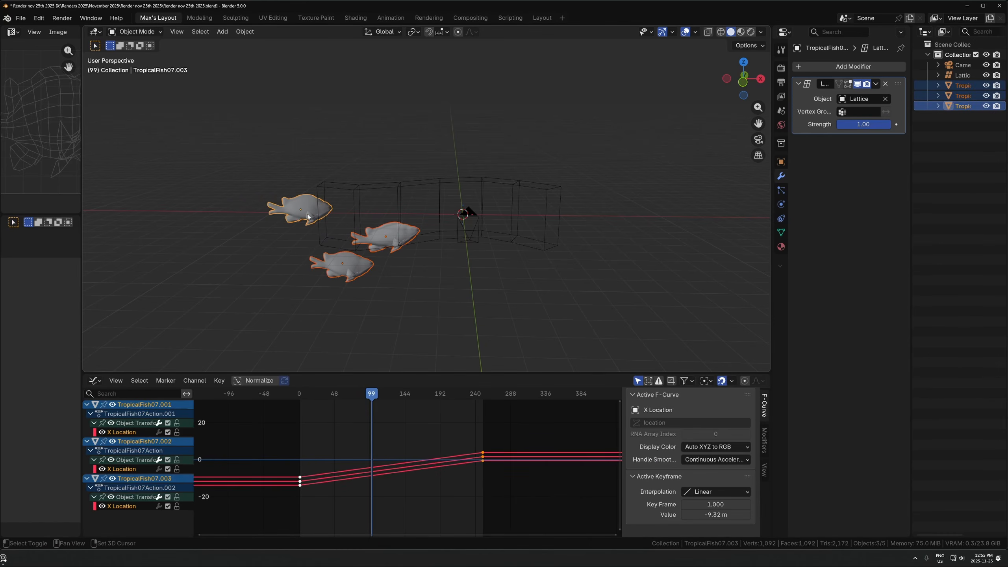
pyautogui.press('g')
pyautogui.press('y')
pyautogui.click(444, 458)
pyautogui.press('space')
pyautogui.click(620, 303)
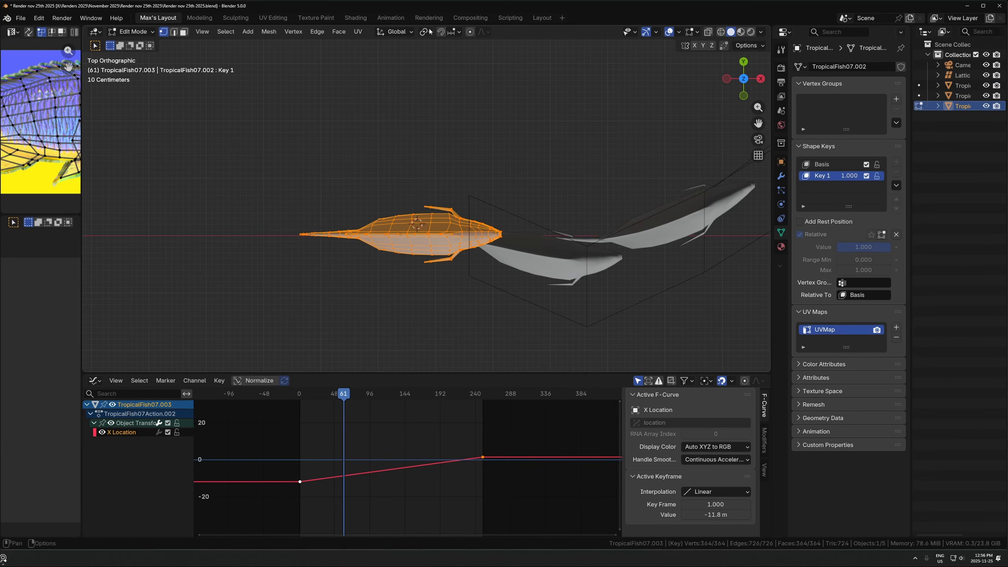
# Set the pivot point to the 3D cursor and rotate the fish's tail half by about -9° with smooth proportional editing in Key 1
pyautogui.click(430, 31)
pyautogui.click(441, 65)
pyautogui.moveTo(363, 195); pyautogui.dragTo(251, 317)
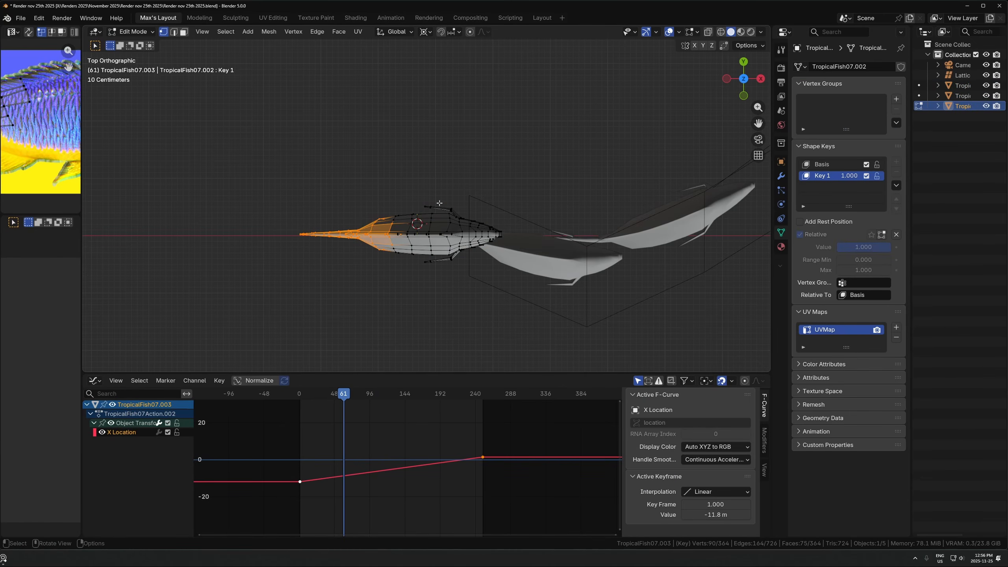
pyautogui.moveTo(225, 175); pyautogui.dragTo(409, 282)
pyautogui.press('r')
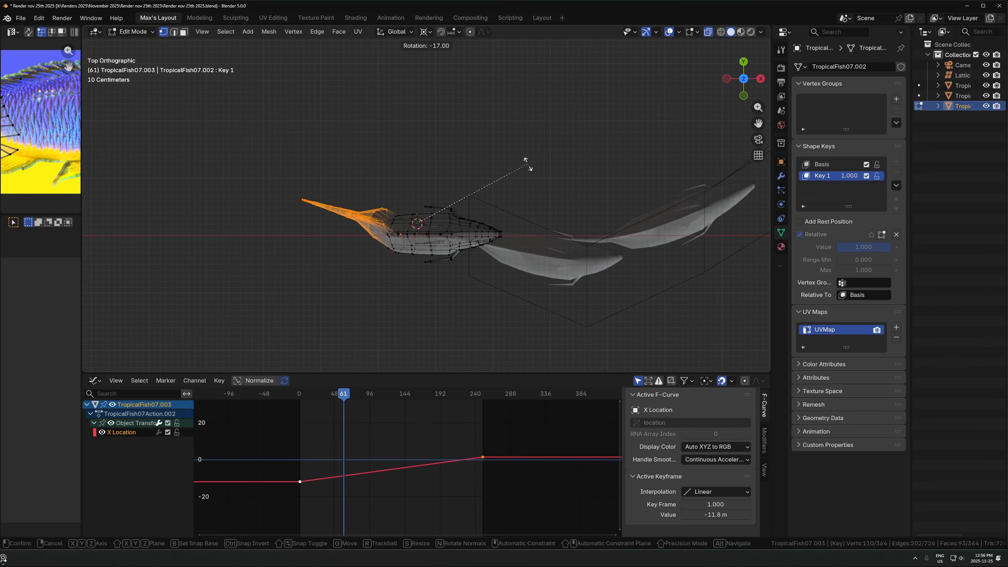
pyautogui.press('Escape')
pyautogui.press('r')
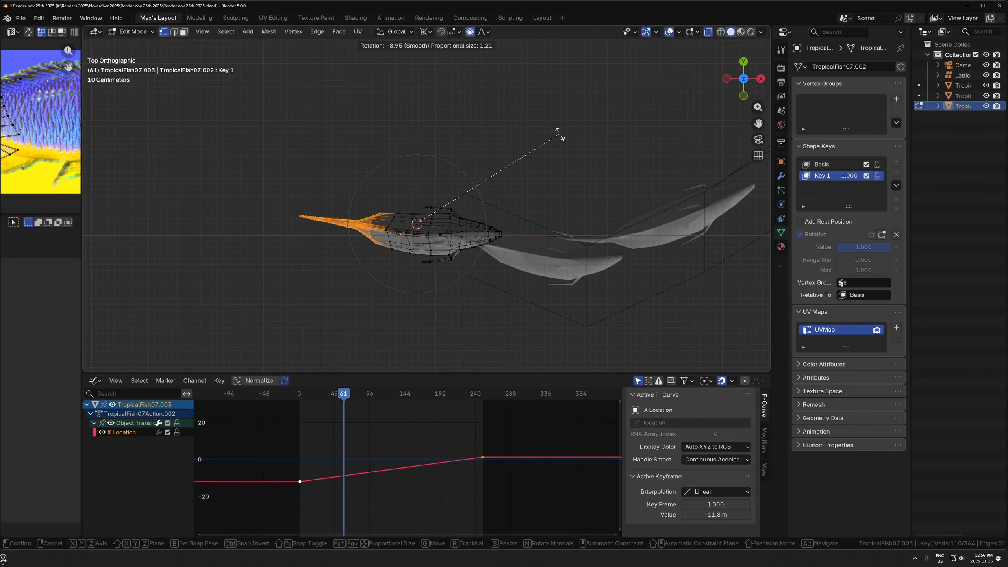
pyautogui.click(559, 134)
# Rotate the fish's head-side vertices about the 3D cursor with proportional editing to bend the front of the body in Key 1
pyautogui.moveTo(578, 140); pyautogui.dragTo(460, 275)
pyautogui.press('r')
pyautogui.click(572, 192)
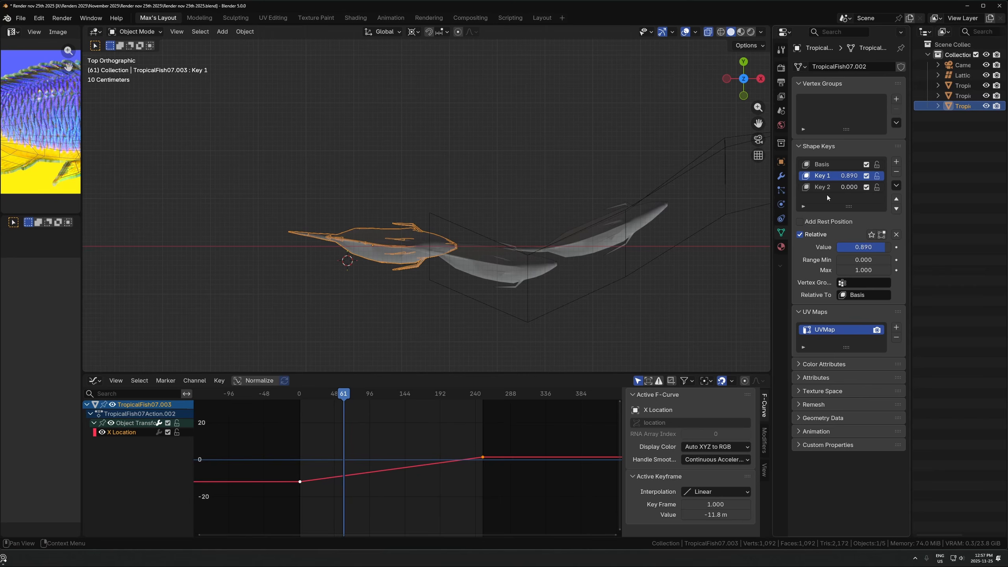
# Make Key 2 the active shape key and spread its value keyframes further apart in time in the graph
pyautogui.click(827, 188)
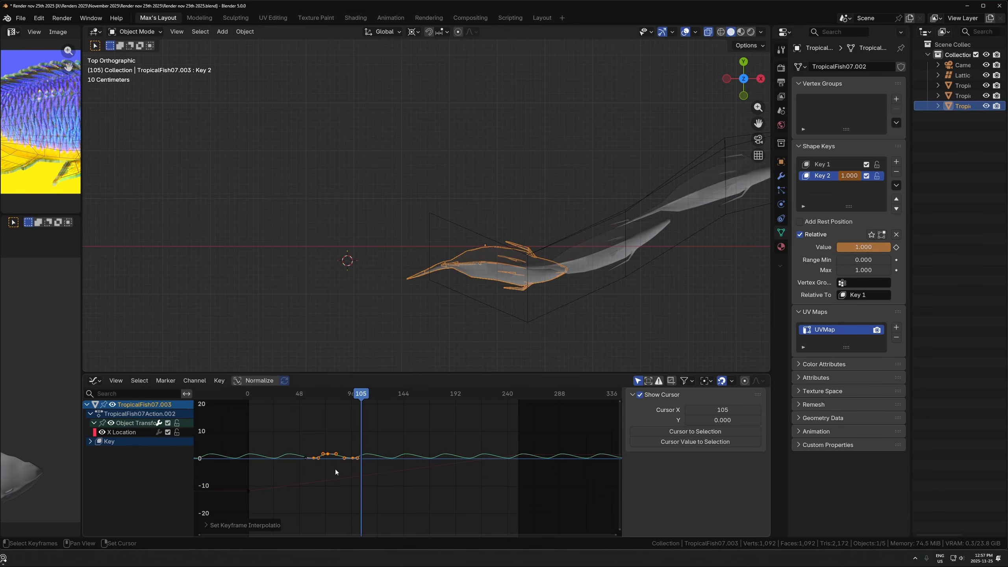
pyautogui.scroll(3, 335, 469)
pyautogui.press('s')
pyautogui.click(307, 406)
# Play the animation from about frame 5 and lower Key 2's value keyframes along the graph's value axis
pyautogui.click(266, 395)
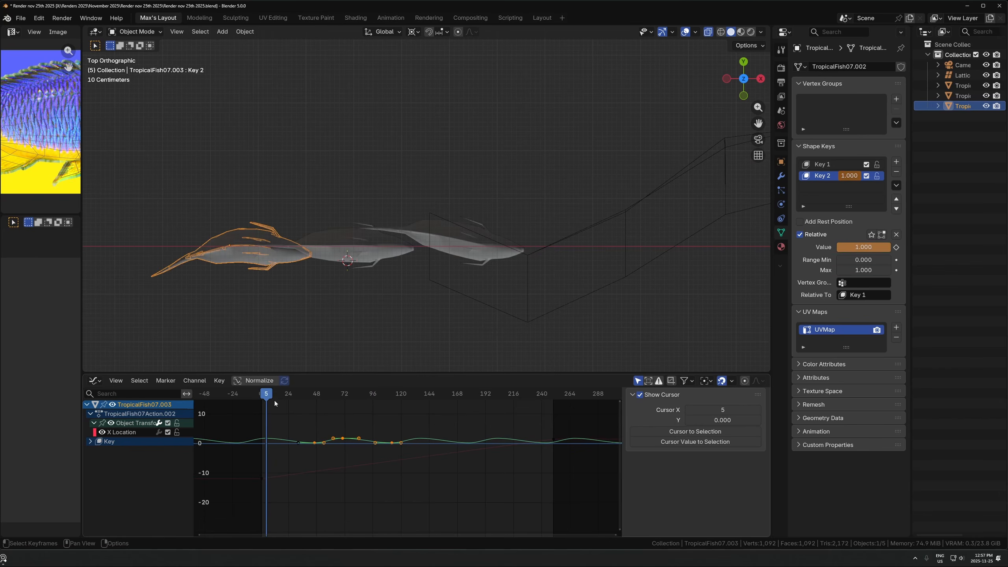
pyautogui.press('space')
pyautogui.press('g')
pyautogui.click(356, 464)
pyautogui.press('space')
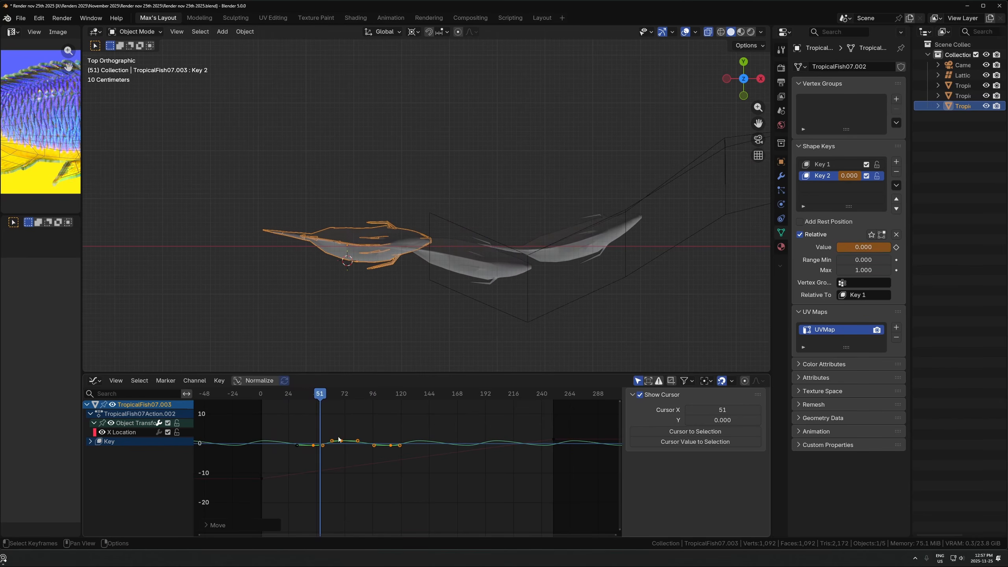
# Flatten Key 2's value curve by scaling its keyframes along the value axis and play the swim from several angles
pyautogui.moveTo(265, 394); pyautogui.dragTo(275, 395)
pyautogui.press('s')
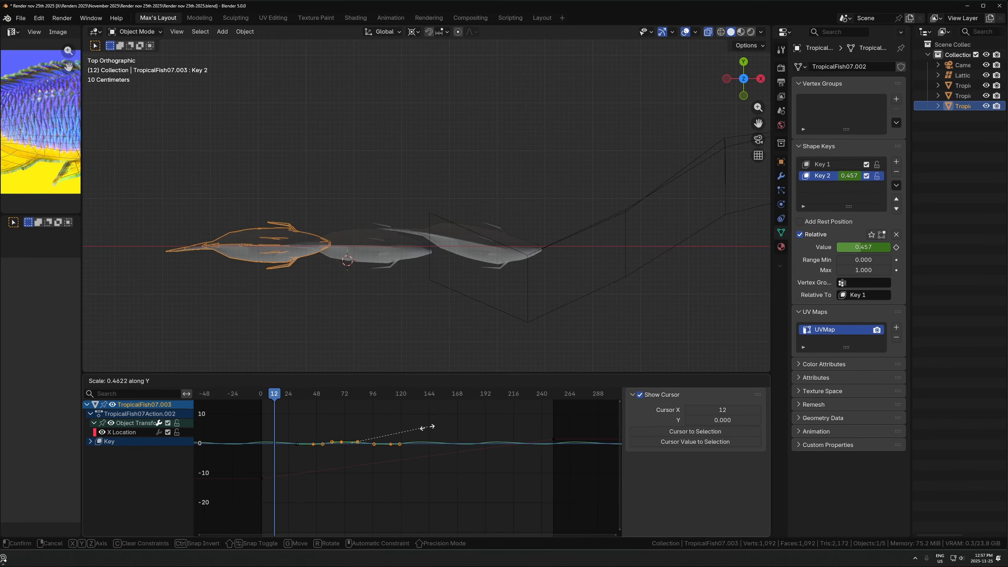
pyautogui.click(395, 433)
pyautogui.press('space')
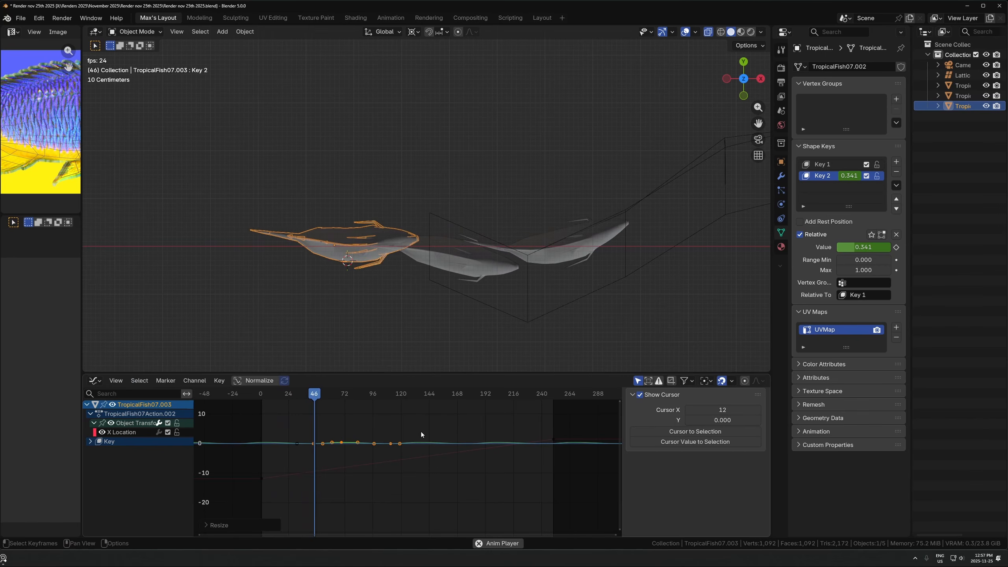
pyautogui.moveTo(468, 349); pyautogui.dragTo(448, 238, button='middle')
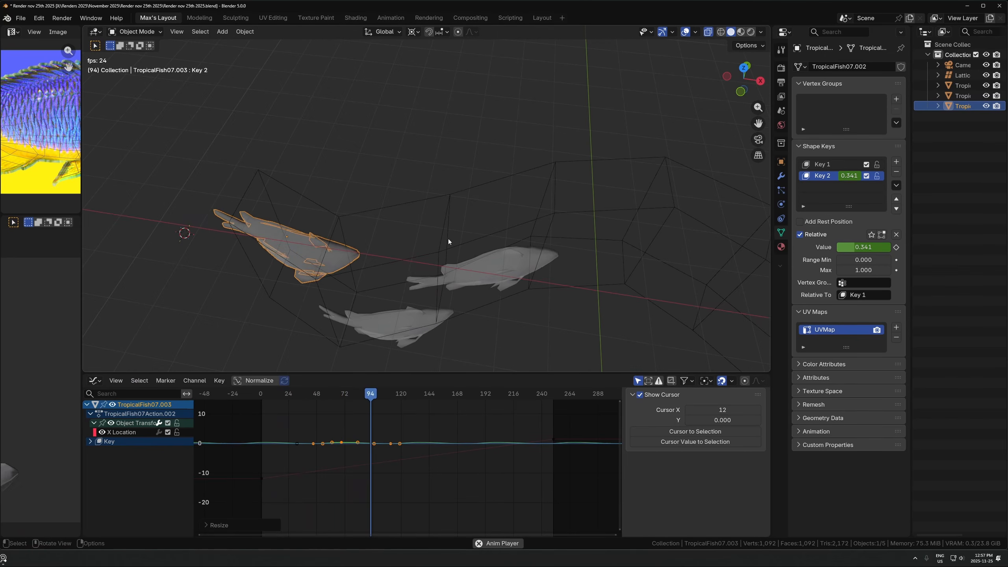
pyautogui.moveTo(483, 271); pyautogui.dragTo(385, 159, button='middle')
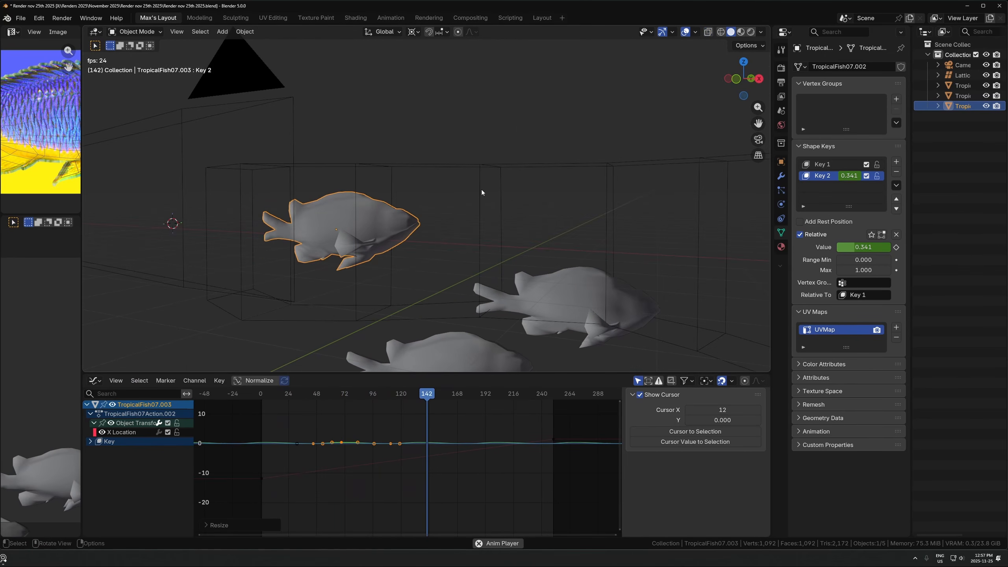
pyautogui.moveTo(477, 202); pyautogui.dragTo(442, 278, button='middle')
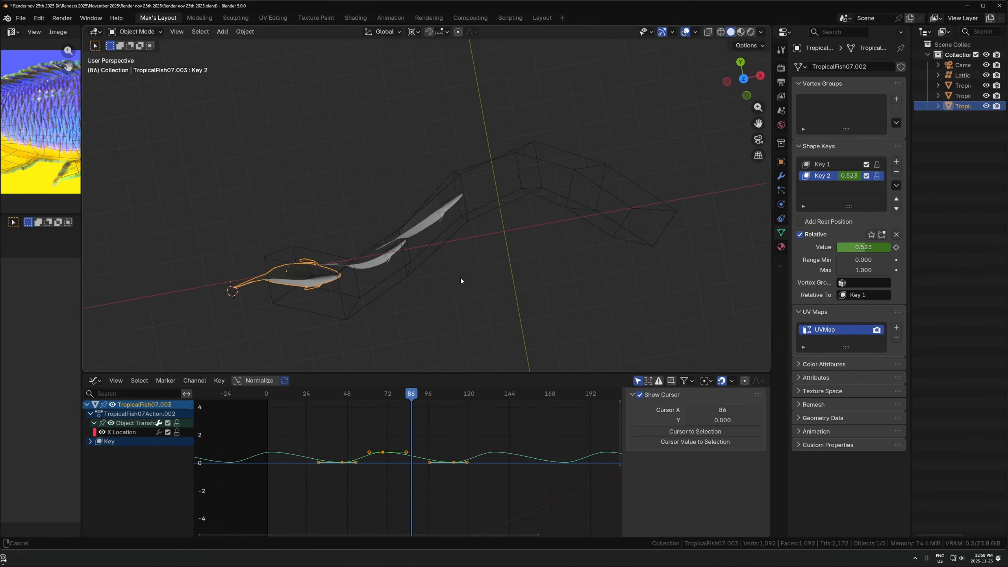
# Review the fish's tail motion during playback and shift Key 2's value keyframes vertically in the graph
pyautogui.moveTo(462, 281); pyautogui.dragTo(515, 353, button='middle')
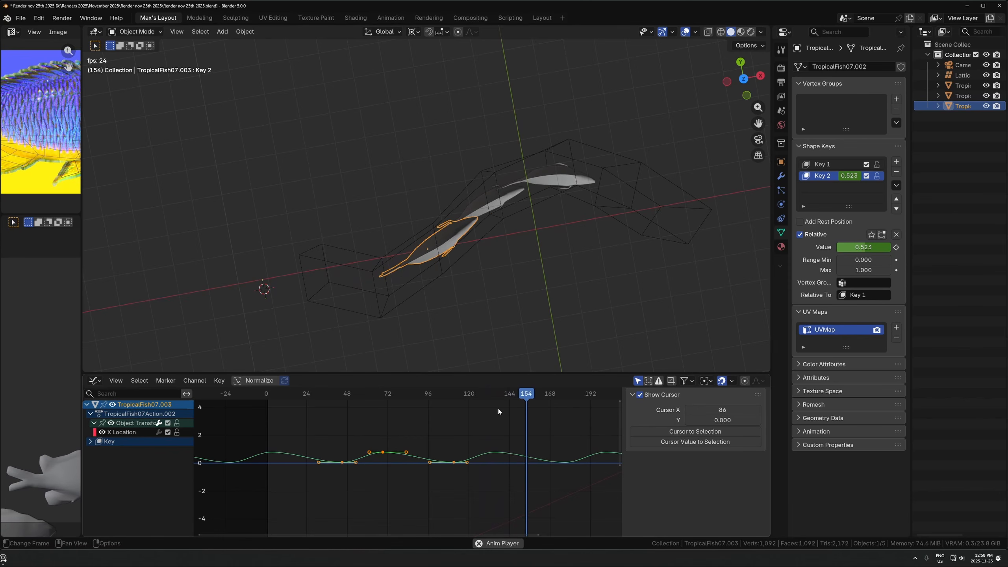
pyautogui.moveTo(498, 408); pyautogui.dragTo(356, 432, button='middle')
pyautogui.press('space')
pyautogui.press('g')
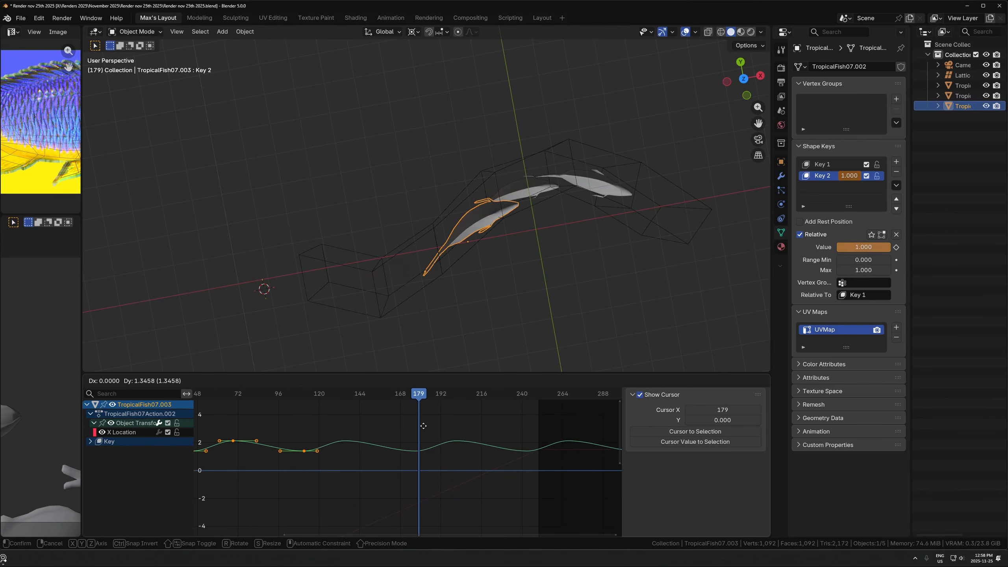
pyautogui.click(421, 450)
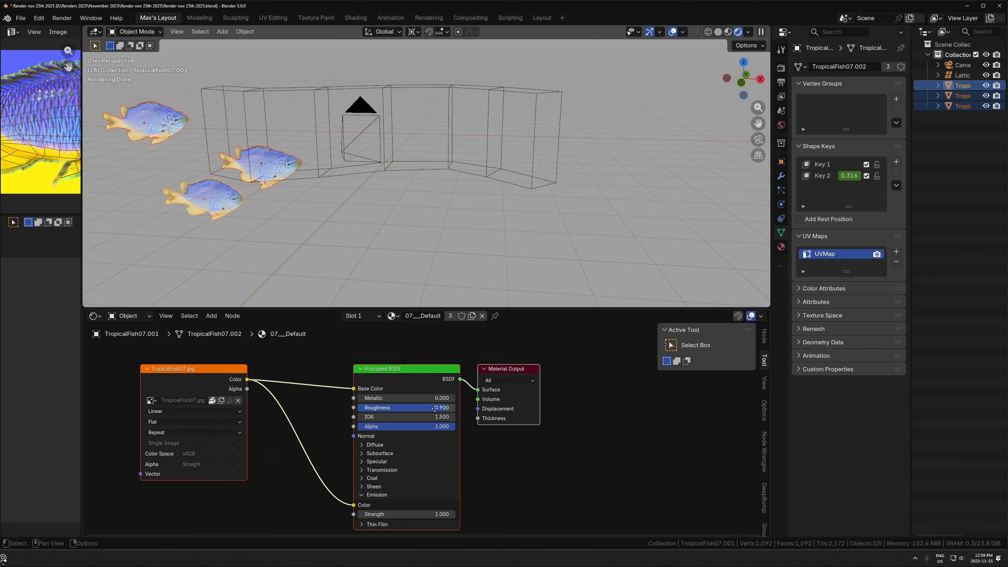
# Drive the fish material's Emission Strength with the Fresnel output of a new Layer Weight node and set its Blend to 0.230
pyautogui.moveTo(235, 419); pyautogui.dragTo(202, 421)
pyautogui.hotkey('shift', 'a')
pyautogui.click(349, 404)
pyautogui.write('lauer')
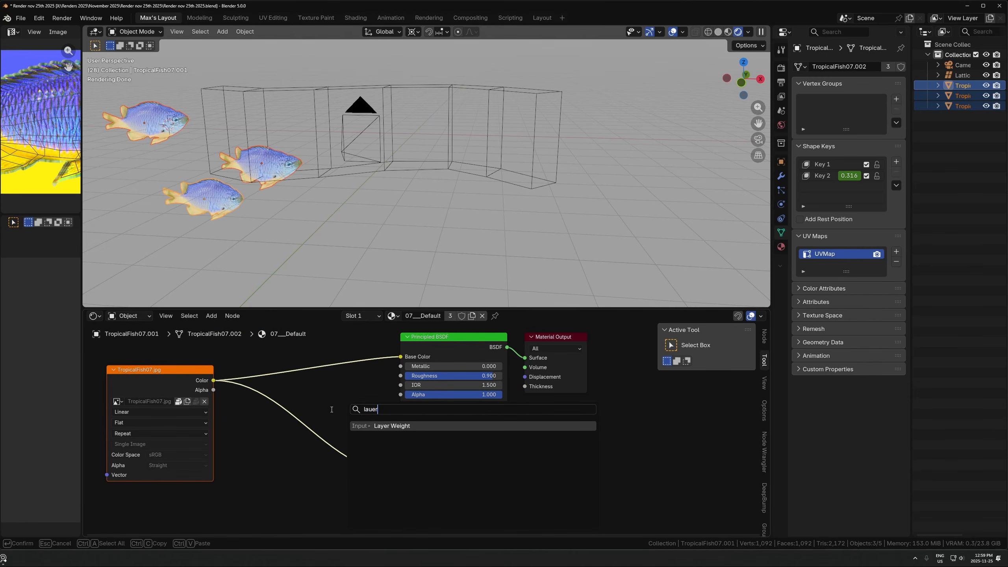
pyautogui.press('Return')
pyautogui.click(263, 497)
pyautogui.moveTo(407, 484); pyautogui.dragTo(408, 485)
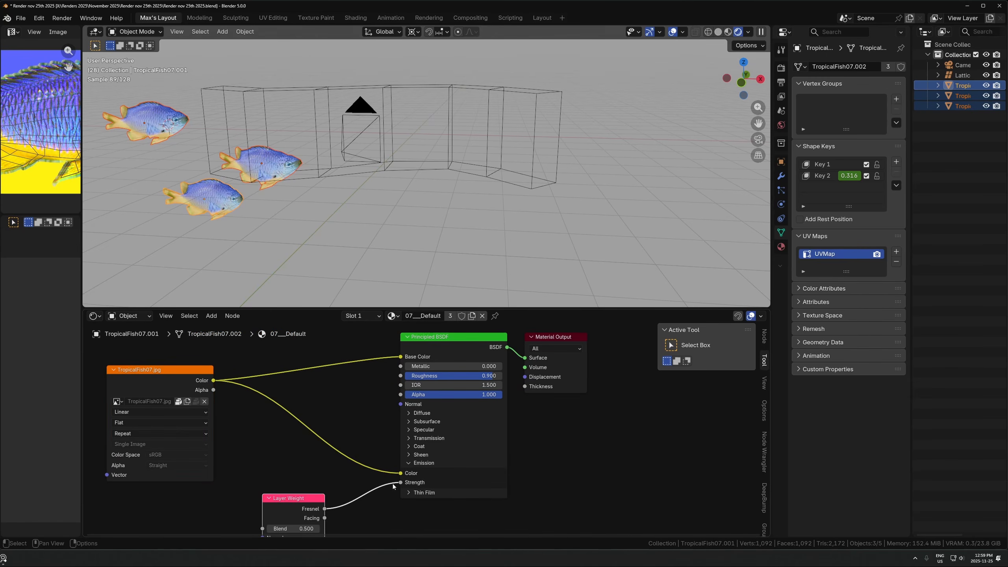
pyautogui.moveTo(294, 508); pyautogui.dragTo(290, 442, button='middle')
pyautogui.moveTo(274, 468)
pyautogui.mouseDown()
pyautogui.moveTo(250, 468)
pyautogui.moveTo(274, 468)
pyautogui.mouseUp()
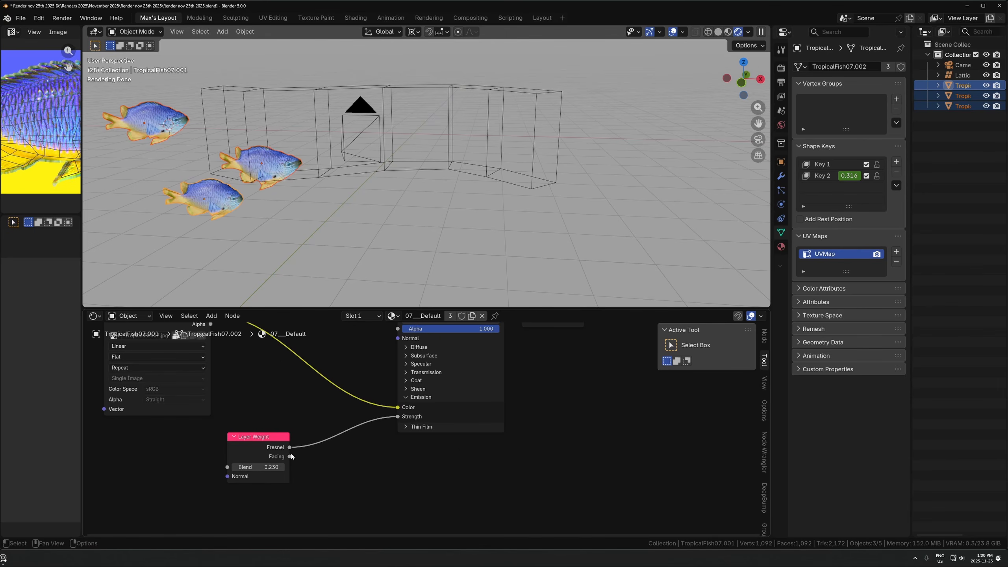
# Insert a Color Ramp between the Layer Weight's Fresnel output and the Emission Strength, and adjust its color stops
pyautogui.write('col')
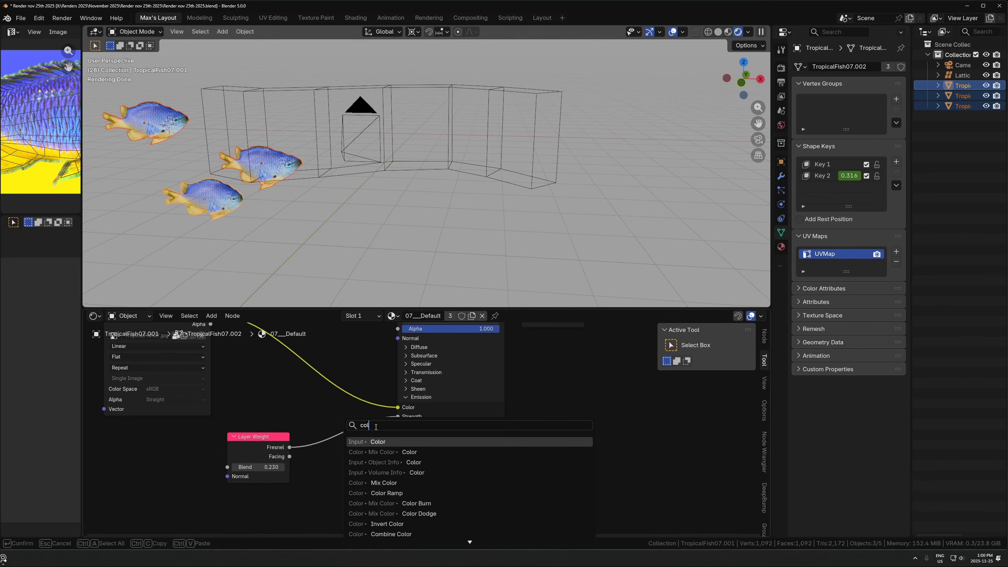
pyautogui.click(387, 493)
pyautogui.click(363, 471)
pyautogui.moveTo(386, 477); pyautogui.dragTo(279, 479)
pyautogui.moveTo(405, 478); pyautogui.dragTo(342, 478)
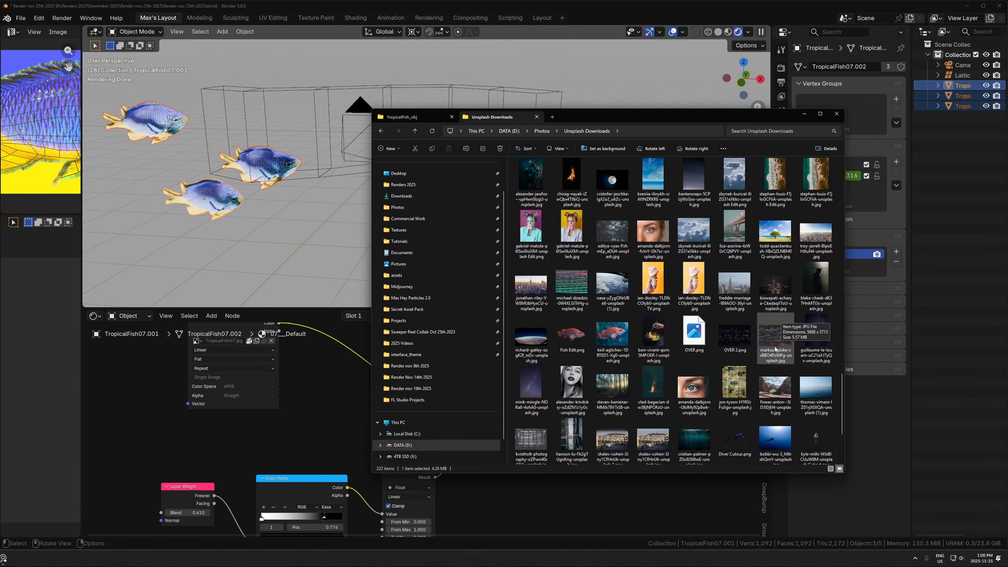
# Bring the code-screen photo from Unsplash Downloads in as an image texture and insert a Mix Color node between Color Ramp and Map Range
pyautogui.moveTo(151, 432); pyautogui.dragTo(151, 432)
pyautogui.click(315, 421)
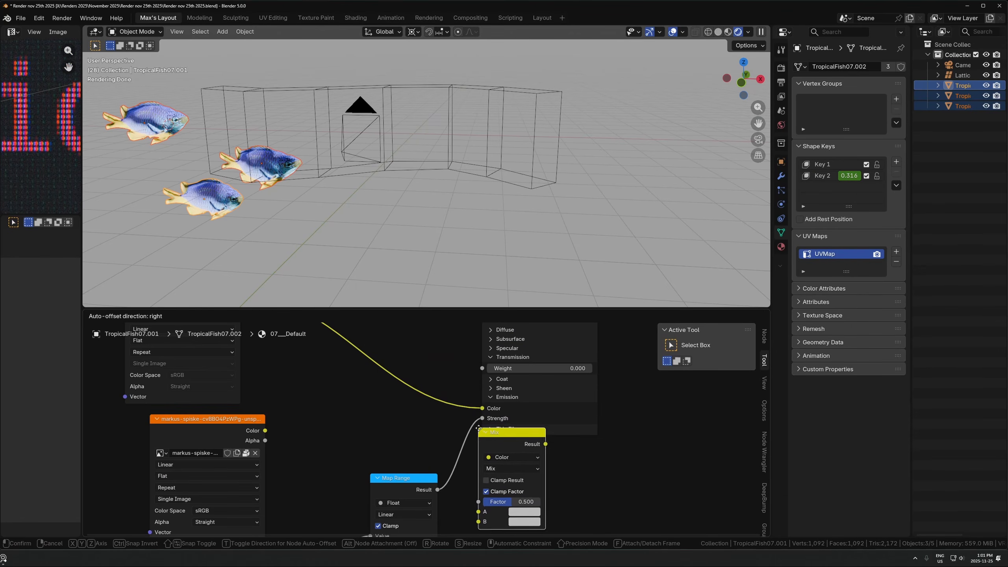
pyautogui.click(290, 383)
pyautogui.moveTo(335, 455); pyautogui.dragTo(404, 382, button='middle')
pyautogui.press('g')
pyautogui.click(439, 454)
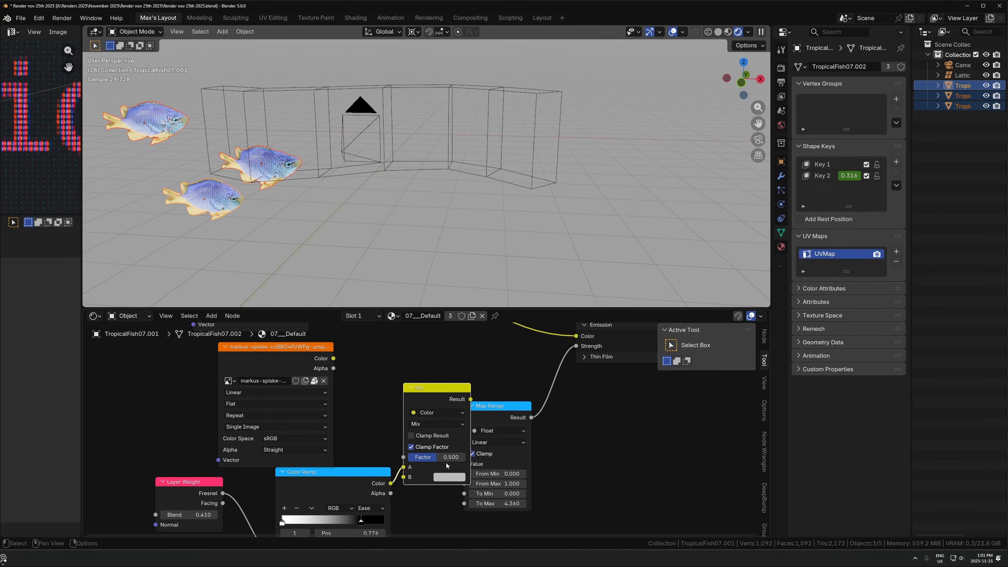
# Set the Mix node's blend mode to Multiply and connect the code image's Color output to its B input
pyautogui.click(441, 425)
pyautogui.click(440, 383)
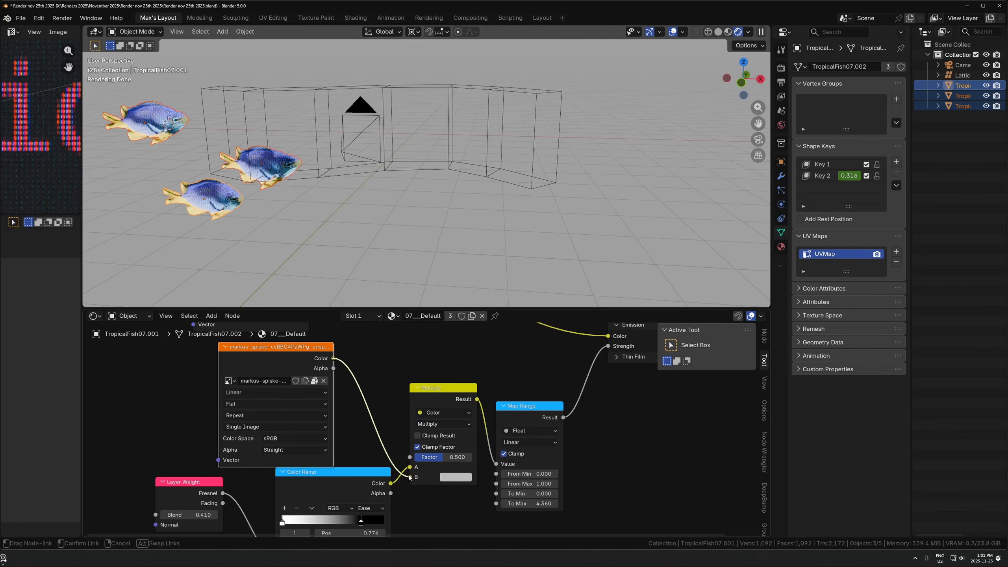
pyautogui.moveTo(410, 477); pyautogui.dragTo(410, 477)
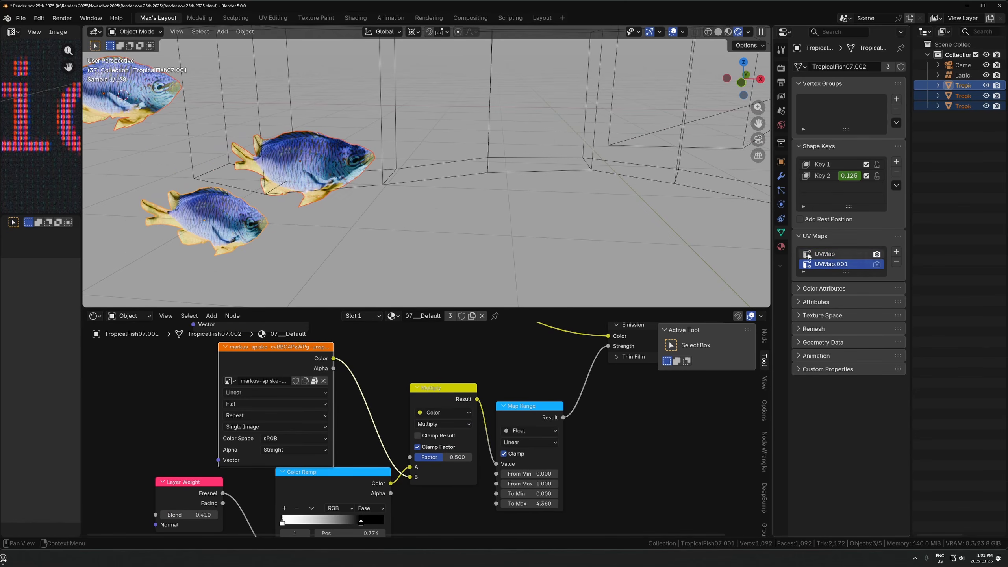
# Unwrap the whole fish mesh into UVMap.001 with Cube Projection
pyautogui.press('Tab')
pyautogui.press('a')
pyautogui.press('u')
pyautogui.press('c')
pyautogui.scroll(-9, 44, 129)
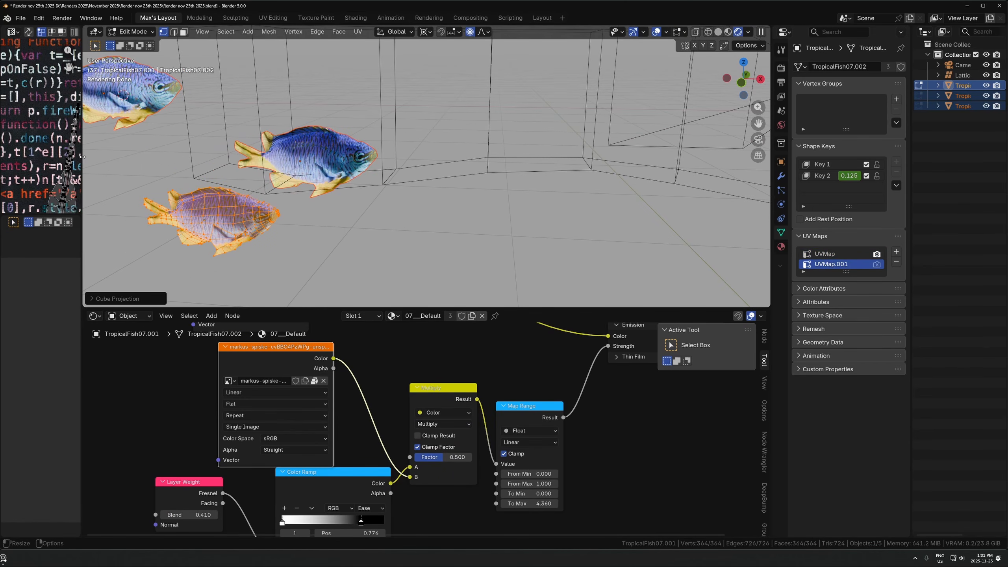
# Widen the UV editor and reposition and scale the cube-projected UVs over the code image, returning to Object Mode
pyautogui.moveTo(82, 157); pyautogui.dragTo(162, 158)
pyautogui.scroll(-5, 92, 181)
pyautogui.press('a')
pyautogui.press('g')
pyautogui.click(101, 130)
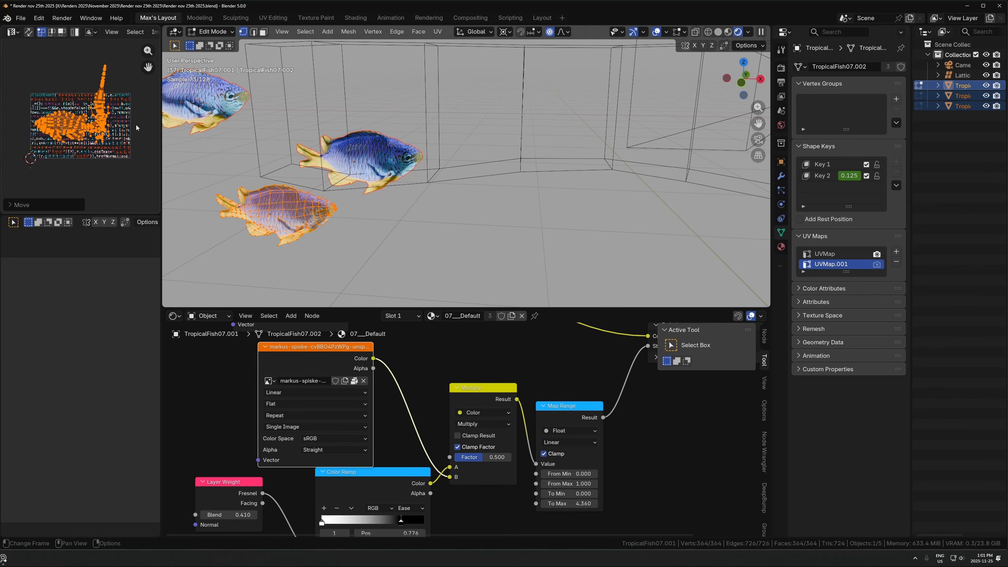
pyautogui.press('s')
pyautogui.click(119, 131)
pyautogui.press('g')
pyautogui.click(119, 123)
pyautogui.press('Tab')
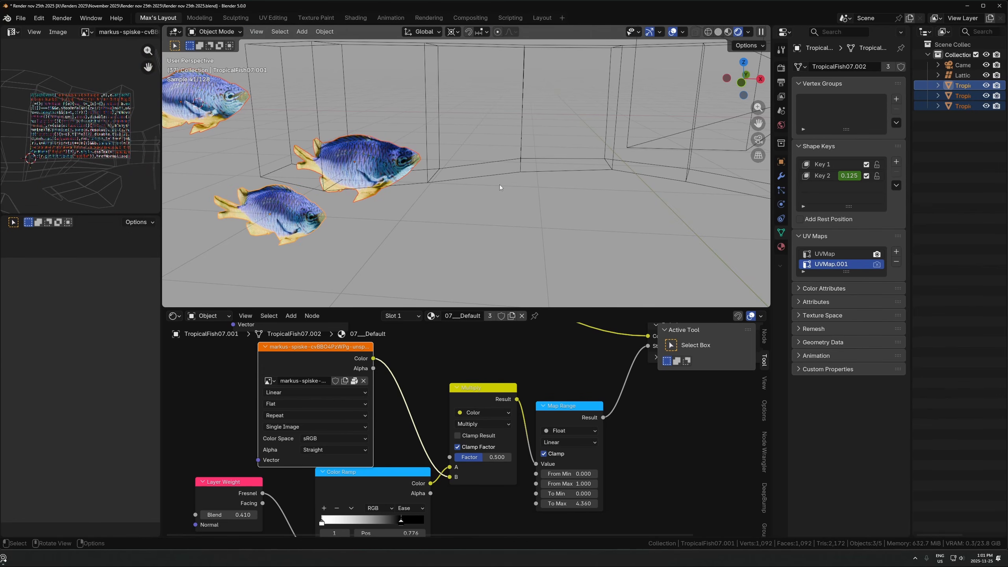
# Set the Multiply node's Factor to 1.000 and feed the code image's Vector input from a new UV Map node set to UVMap.001
pyautogui.moveTo(474, 458); pyautogui.dragTo(502, 458)
pyautogui.hotkey('shift', 'a')
pyautogui.write('uv')
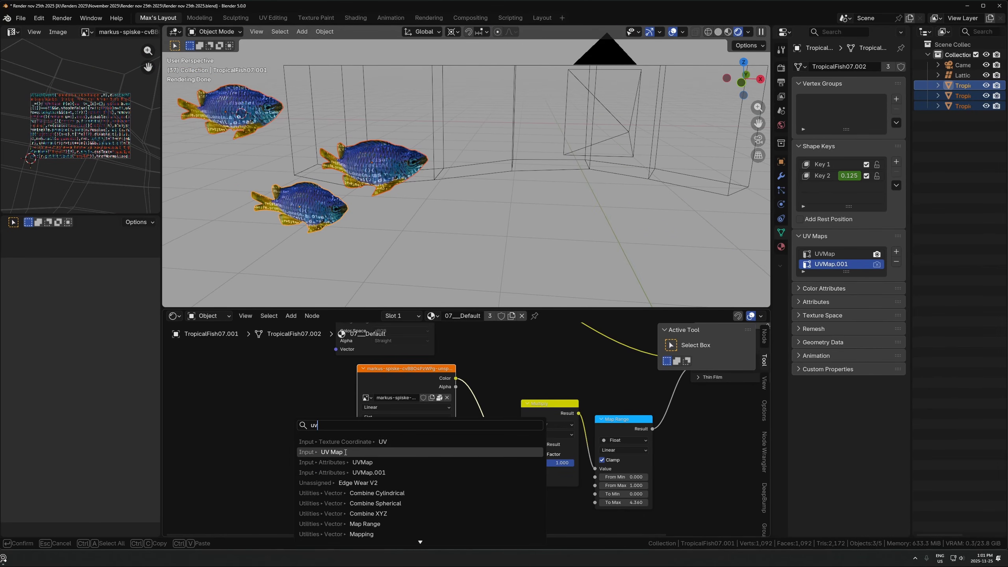
pyautogui.click(321, 452)
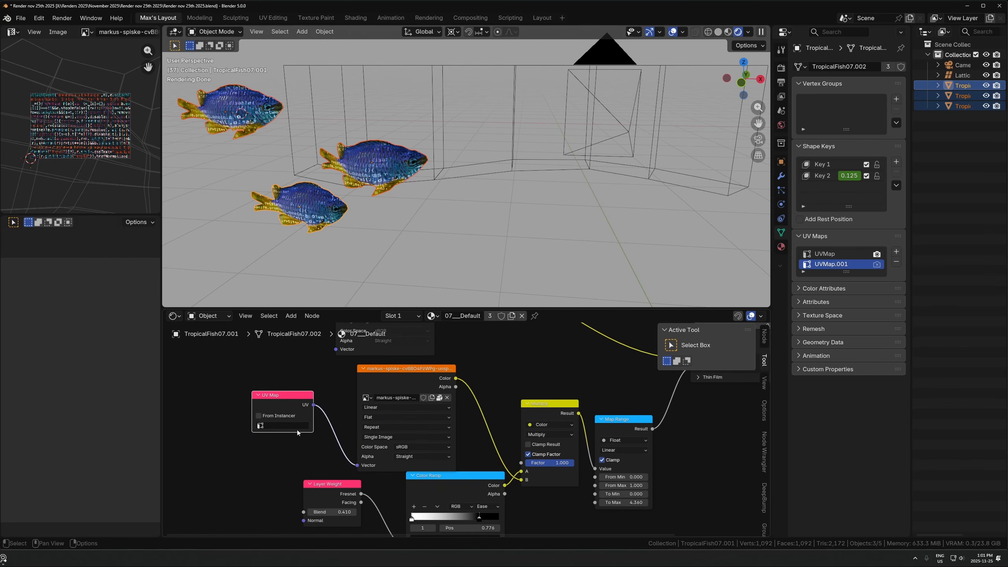
pyautogui.click(270, 446)
# Rescale the fish's whole UVMap.001 layout in the UV editor to change the size of the code texture
pyautogui.press('Tab')
pyautogui.press('s')
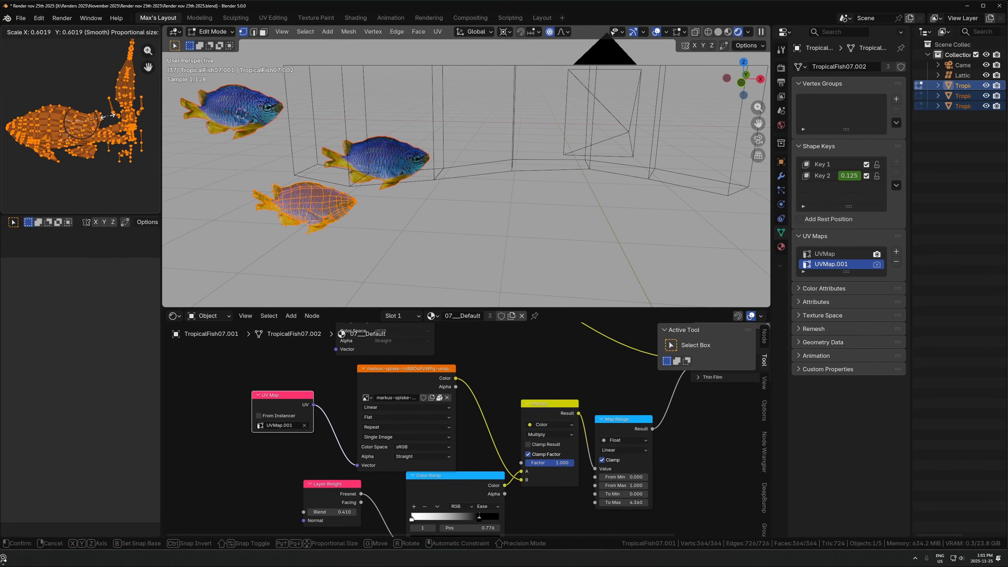
pyautogui.click(109, 123)
# Insert a Mapping node between the UV Map node and the code image texture
pyautogui.hotkey('shift', 'a')
pyautogui.write('mapping')
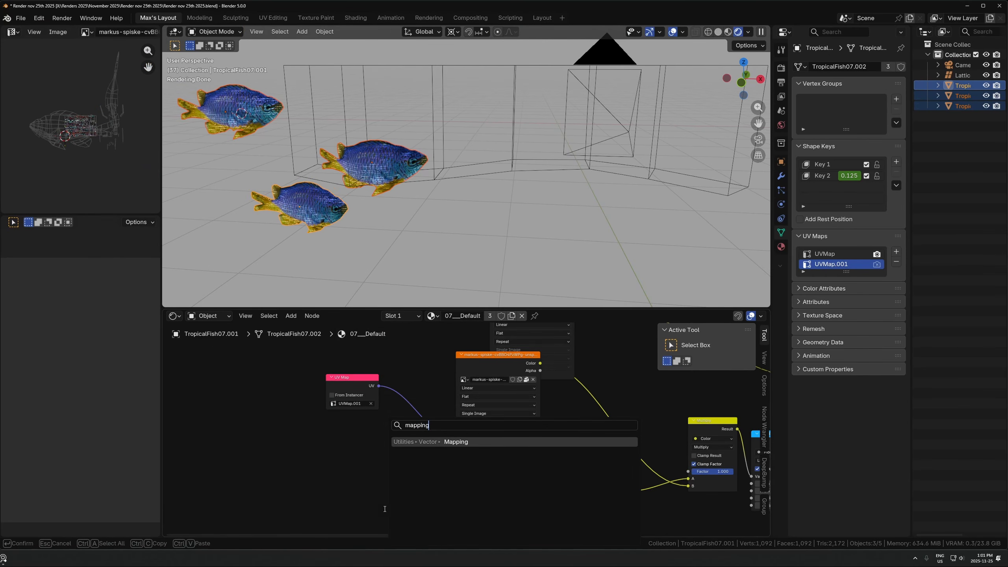
pyautogui.press('Return')
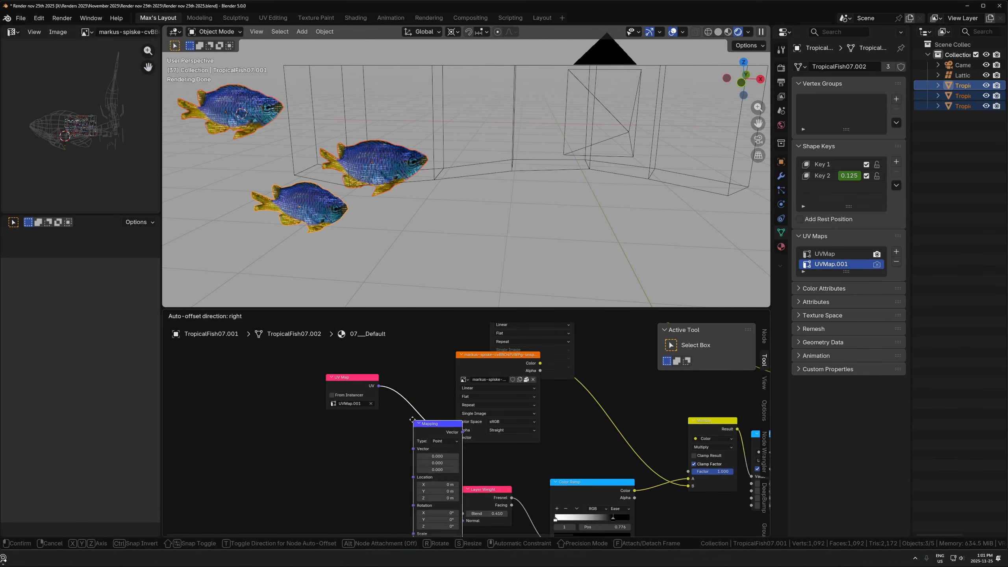
pyautogui.click(396, 401)
# Drive the Mapping node's Y Location with the expression #frame/100
pyautogui.scroll(5, 489, 472)
pyautogui.moveTo(485, 469); pyautogui.dragTo(490, 417, button='middle')
pyautogui.moveTo(397, 388); pyautogui.dragTo(388, 388)
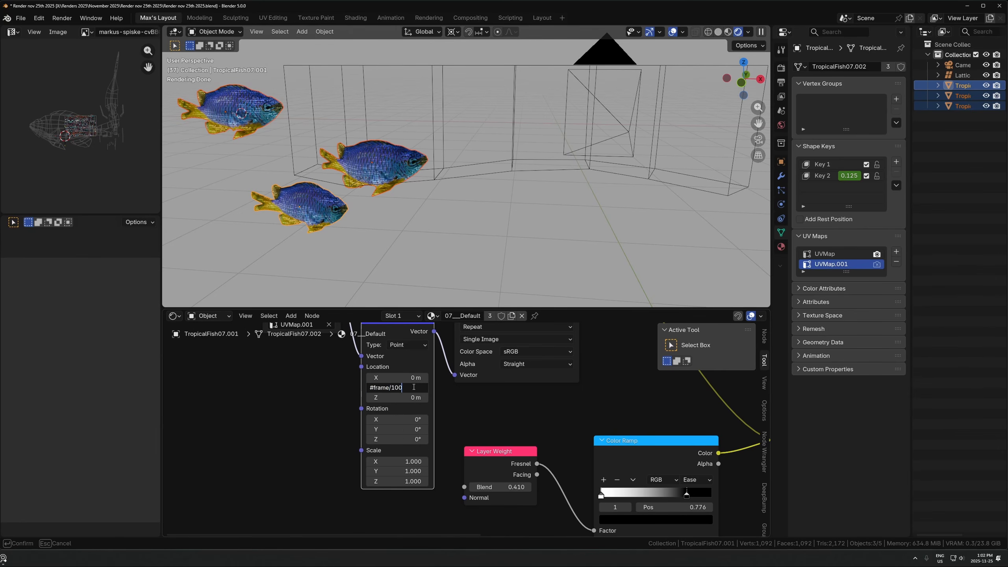
pyautogui.press('Return')
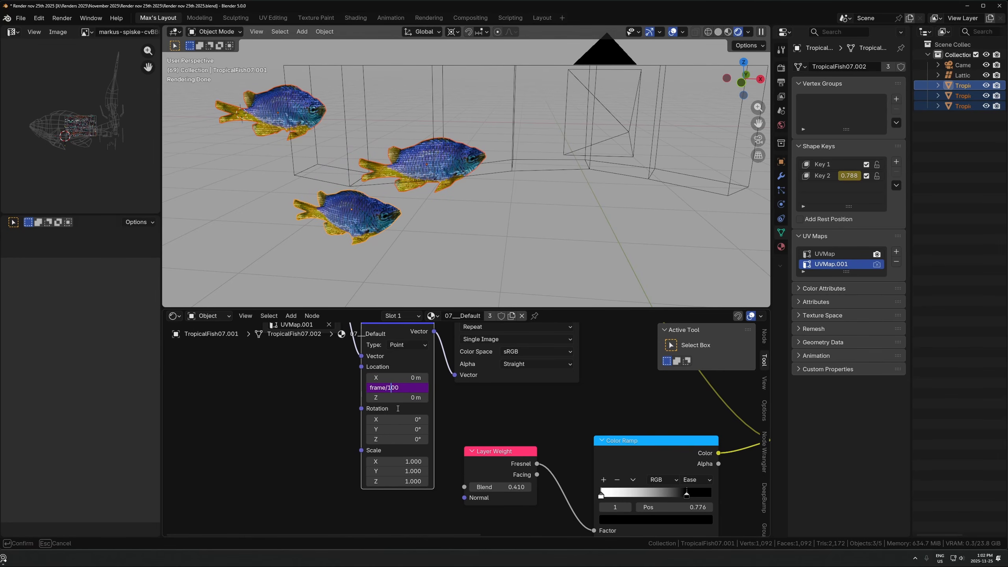
# Slow the code texture's scroll by raising the divisor in the Mapping node's Y Location frame expression, and save the file
pyautogui.press('BackSpace')
pyautogui.write('2')
pyautogui.press('Return')
pyautogui.press('space')
pyautogui.press('space')
pyautogui.doubleClick(393, 389)
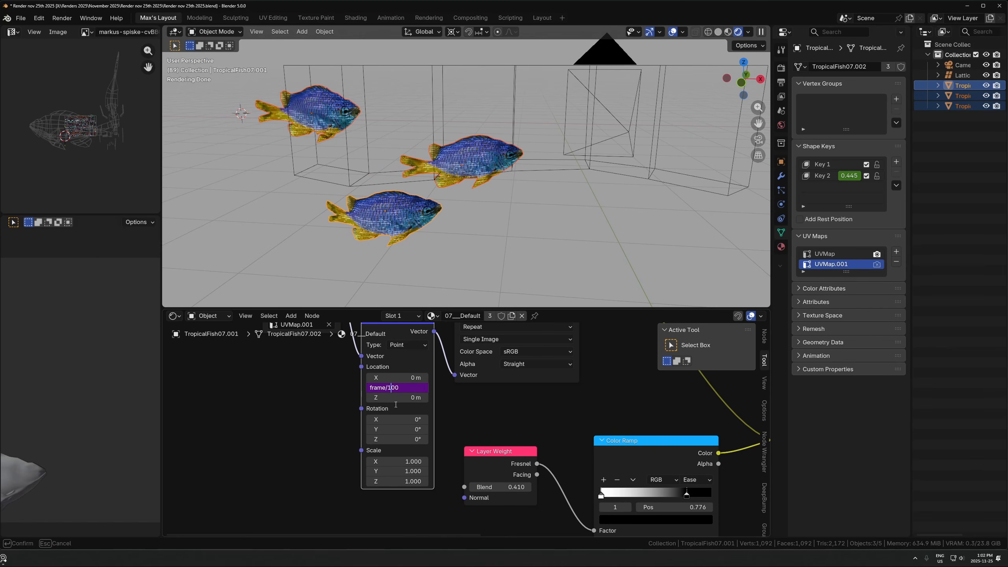
pyautogui.press('Return')
pyautogui.hotkey('ctrl', 's')
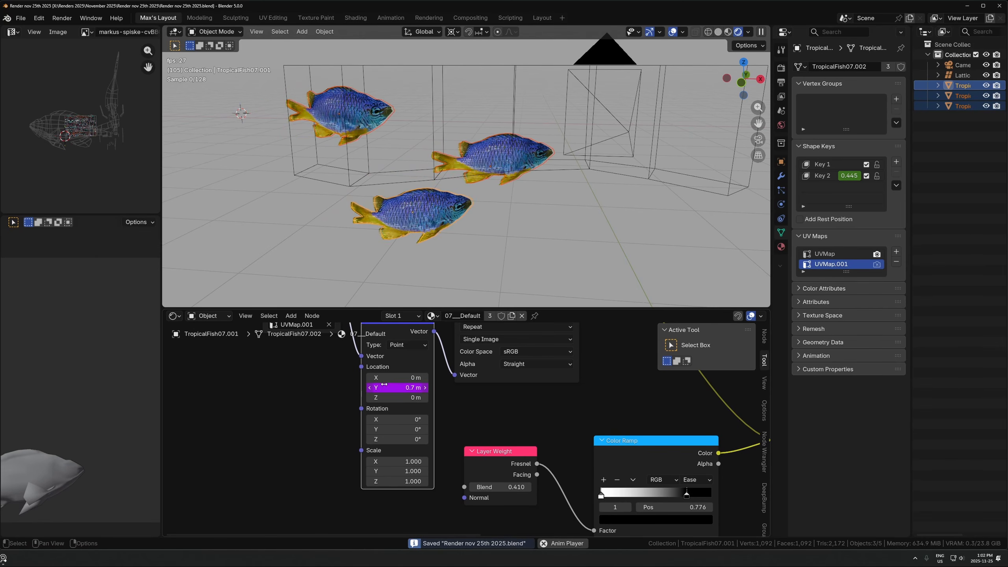
# Play the animation and inspect how the code texture scrolls over the three fish
pyautogui.moveTo(547, 406); pyautogui.dragTo(484, 417, button='middle')
pyautogui.click(579, 256)
pyautogui.keyDown('shift'); pyautogui.moveTo(579, 257); pyautogui.dragTo(453, 243, button='middle'); pyautogui.keyUp('shift')
pyautogui.press('space')
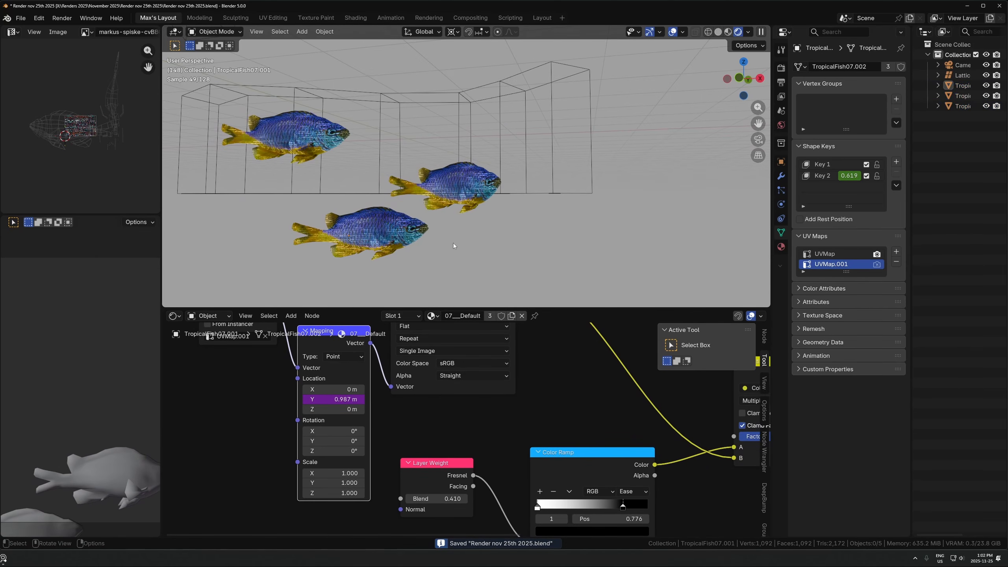
pyautogui.moveTo(595, 388); pyautogui.dragTo(567, 390, button='middle')
pyautogui.press('space')
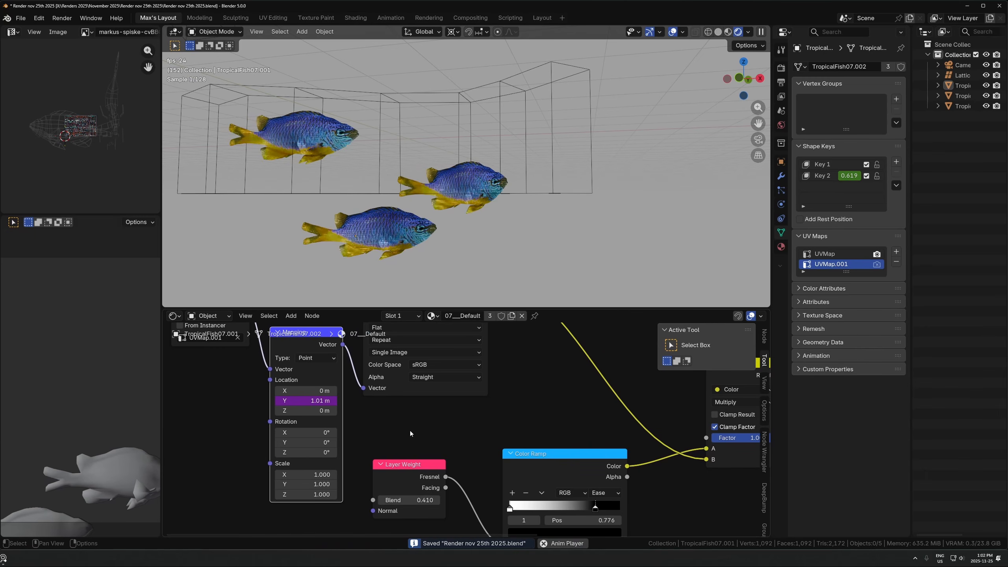
pyautogui.press('space')
# Connect the Multiply node's Result to the Principled BSDF's Alpha input, and lower the World Background strength to darken the scene
pyautogui.moveTo(664, 437); pyautogui.dragTo(299, 463, button='middle')
pyautogui.scroll(-3, 299, 463)
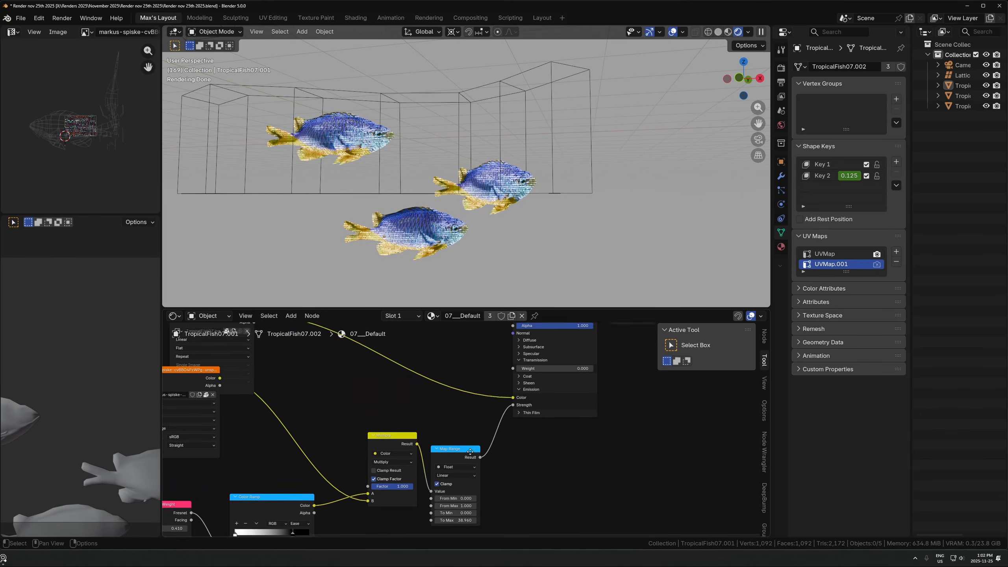
pyautogui.scroll(-1, 401, 451)
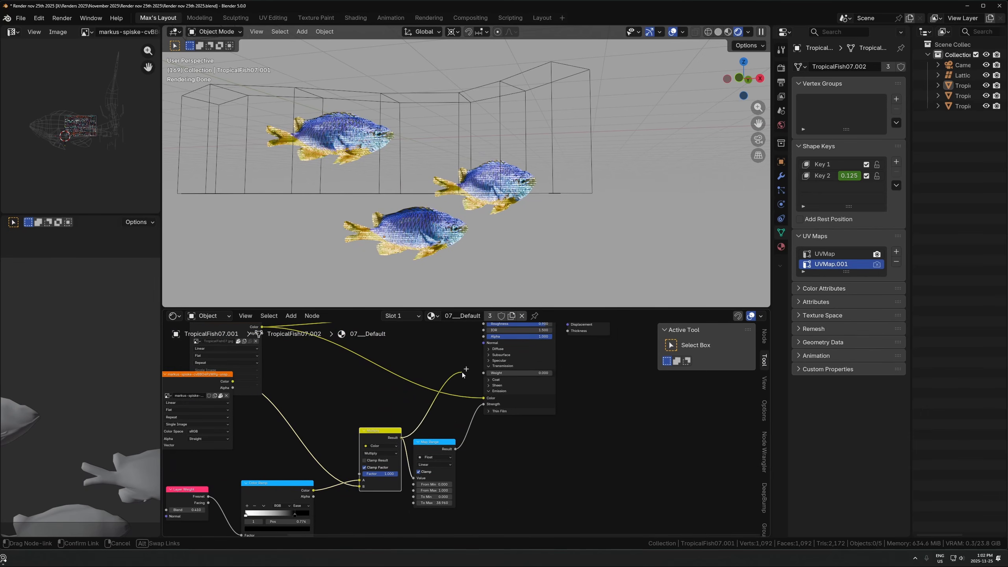
pyautogui.moveTo(482, 345); pyautogui.dragTo(447, 386)
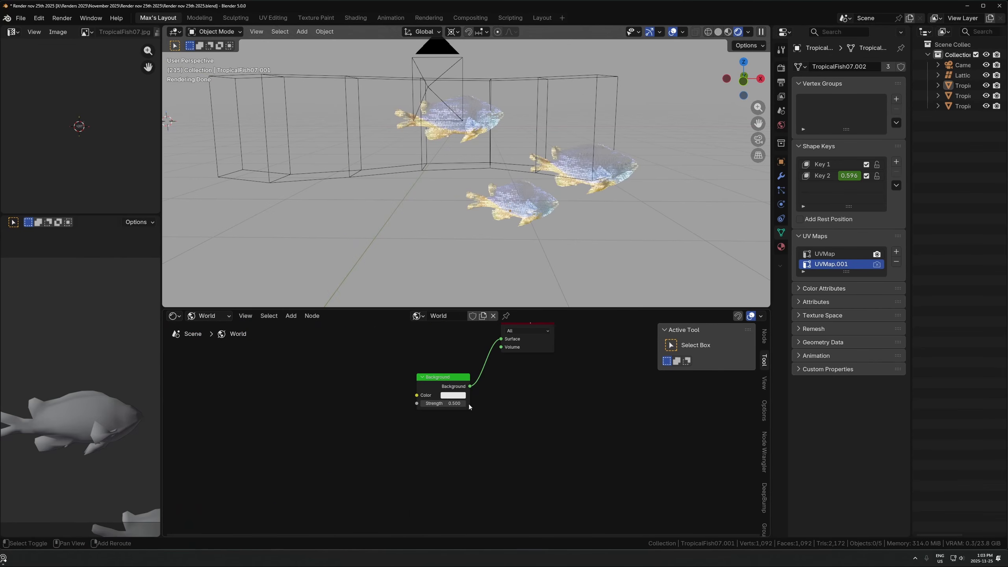
pyautogui.moveTo(468, 404); pyautogui.dragTo(376, 399)
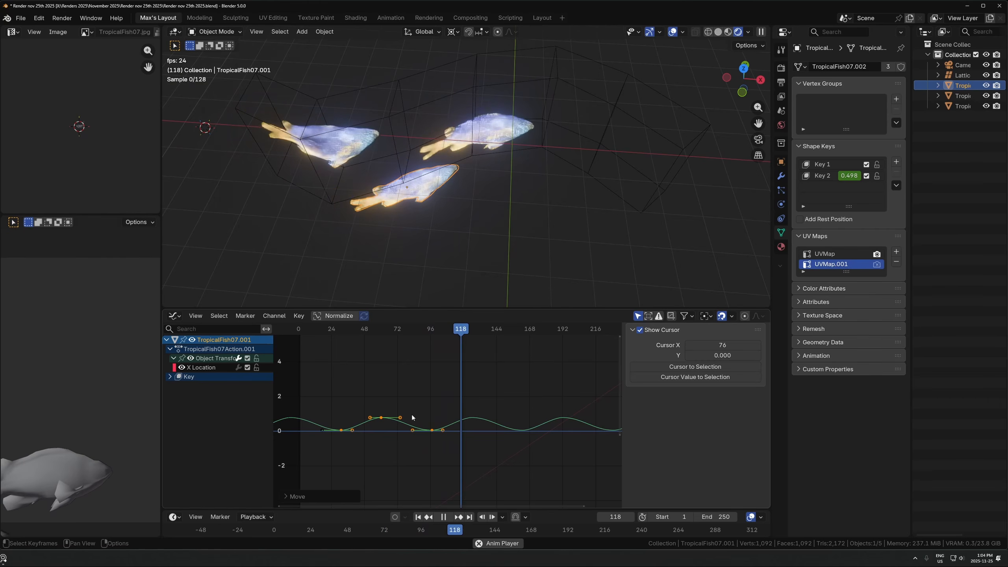
# Rescale the TropicalFish07.001 tail-motion keyframes along the time axis to change its tail-beat speed, checking it in playback
pyautogui.press('space')
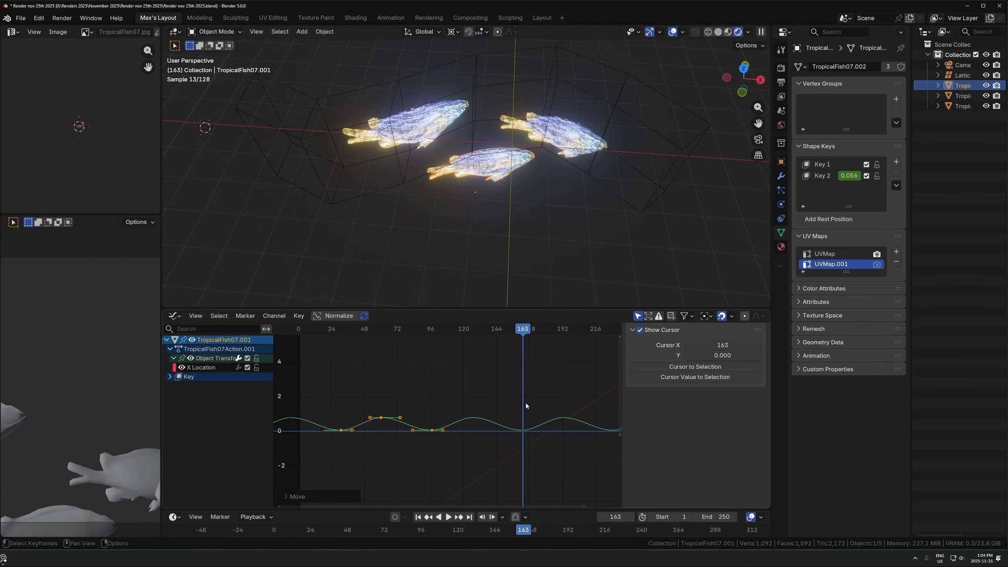
pyautogui.press('s')
pyautogui.press('x')
pyautogui.click(484, 407)
pyautogui.press('space')
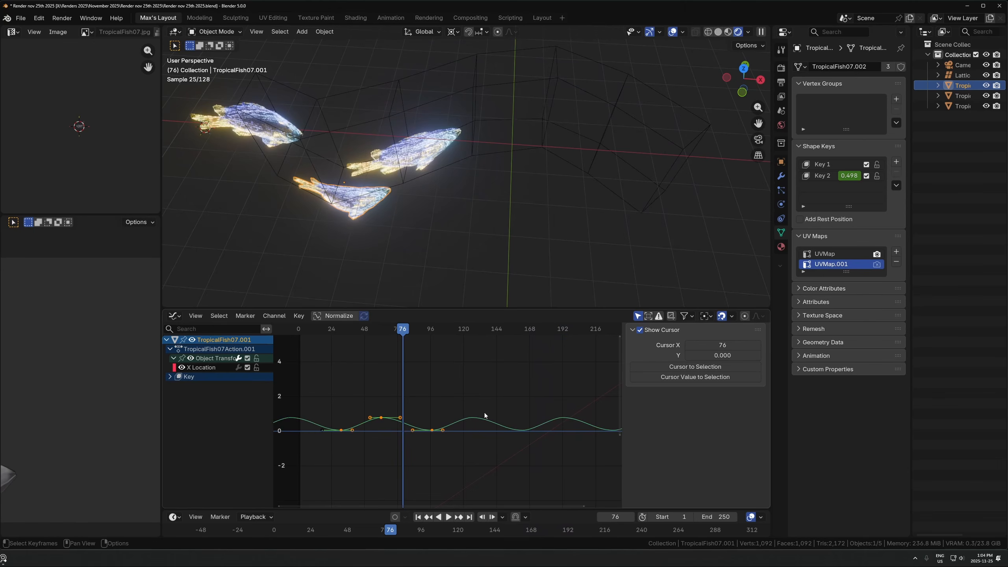
pyautogui.press('s')
pyautogui.press('x')
pyautogui.click(506, 411)
pyautogui.press('space')
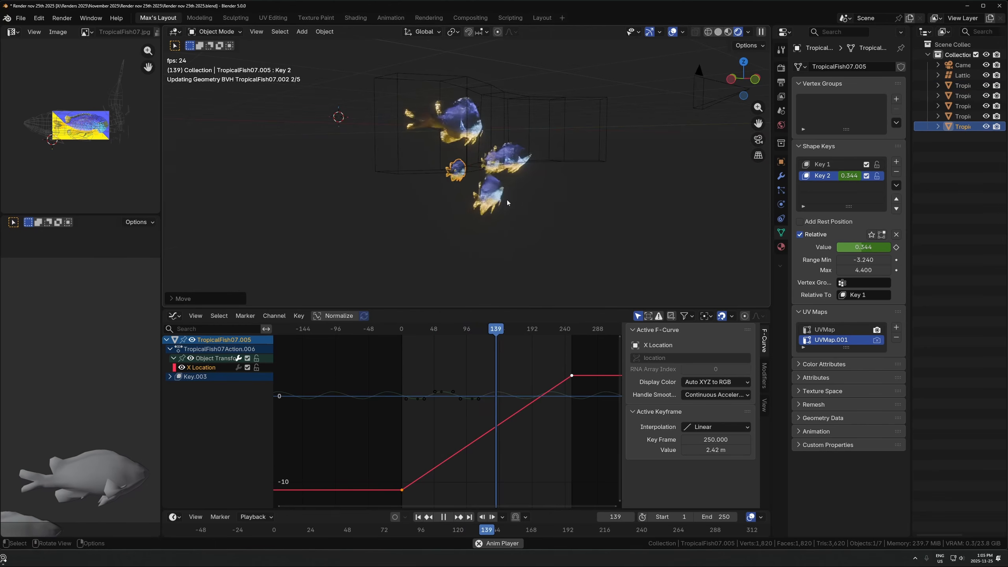
# Lower the smallest fish's X Location keyframes so that its frame 250 value is -1.13 m, placing it behind the school
pyautogui.press('space')
pyautogui.moveTo(507, 200); pyautogui.dragTo(464, 201, button='middle')
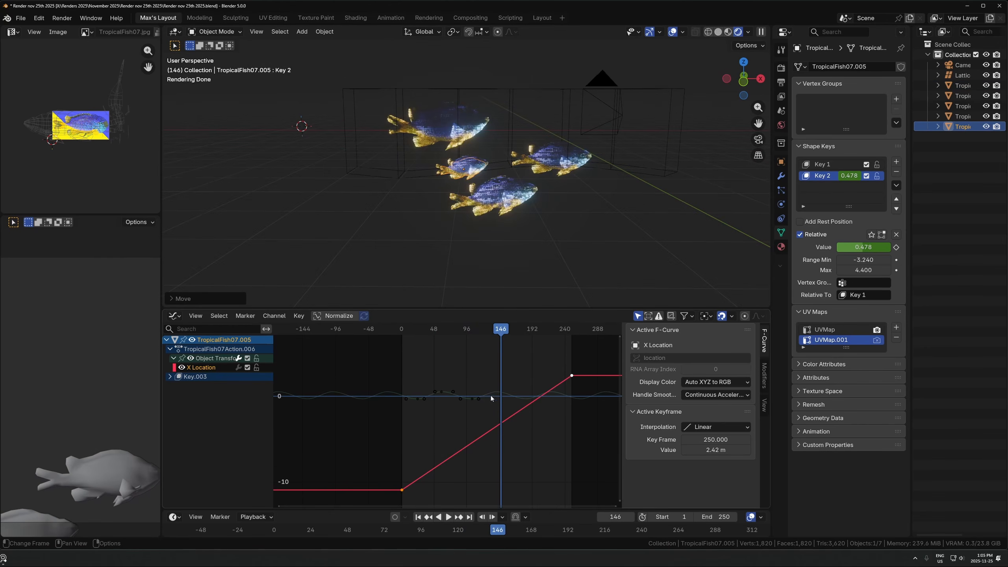
pyautogui.press('g')
pyautogui.press('y')
pyautogui.click(491, 427)
pyautogui.moveTo(434, 247); pyautogui.dragTo(437, 223, button='middle')
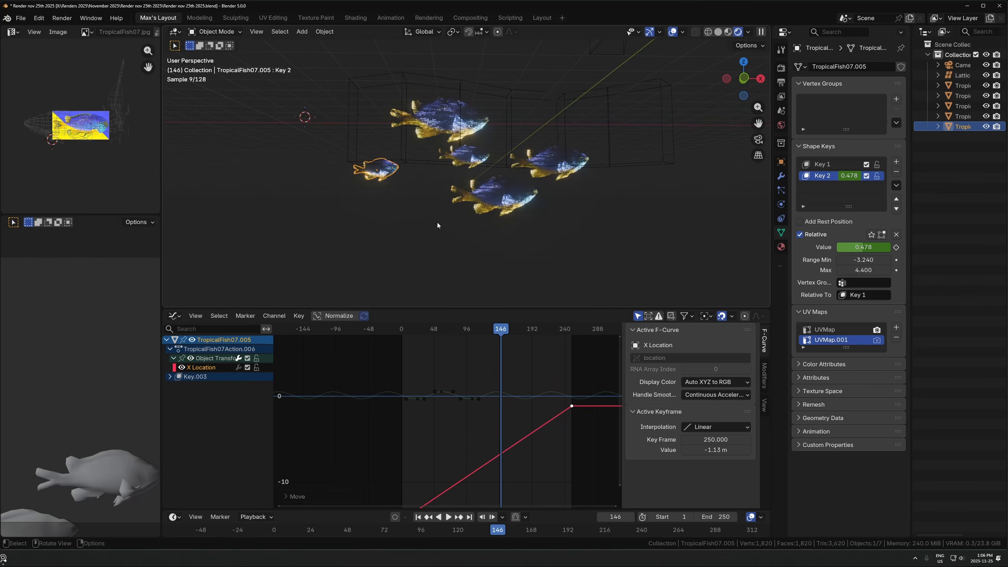
# Raise the small trailing fish along the Z axis and play the animation to check its placement
pyautogui.press('g')
pyautogui.press('z')
pyautogui.click(437, 210)
pyautogui.press('space')
pyautogui.press('space')
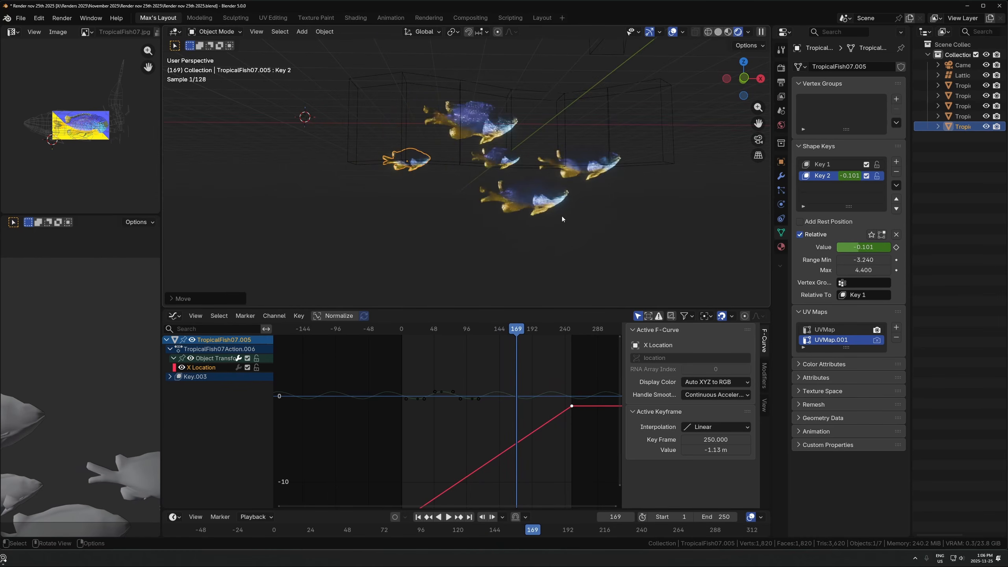
# Scale the small trailing fish's tail shape-key keyframes to about 0.83 along the time axis and play the result
pyautogui.keyDown('shift'); pyautogui.moveTo(561, 216); pyautogui.dragTo(512, 243, button='middle'); pyautogui.keyUp('shift')
pyautogui.scroll(2, 488, 244)
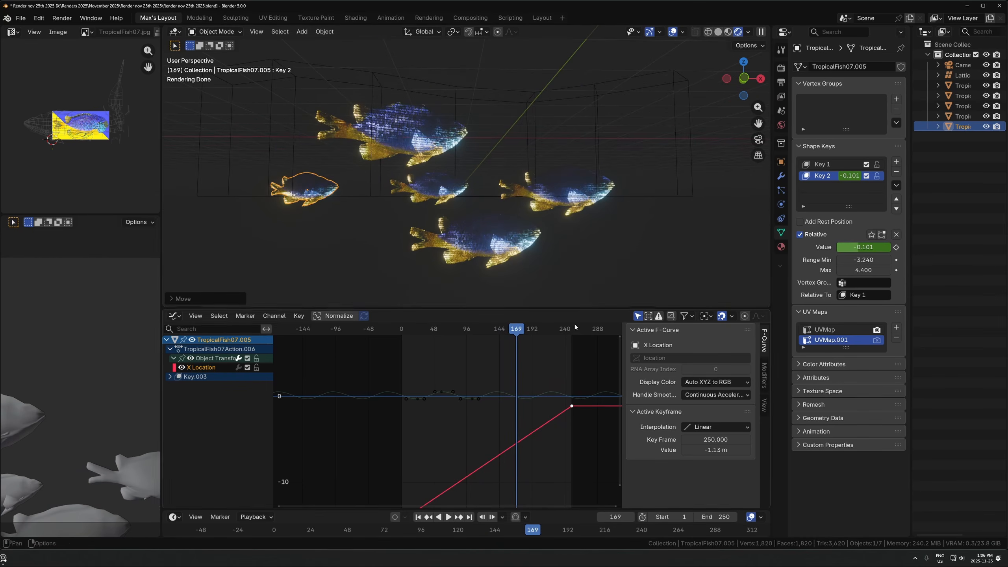
pyautogui.moveTo(494, 377); pyautogui.dragTo(398, 414)
pyautogui.press('s')
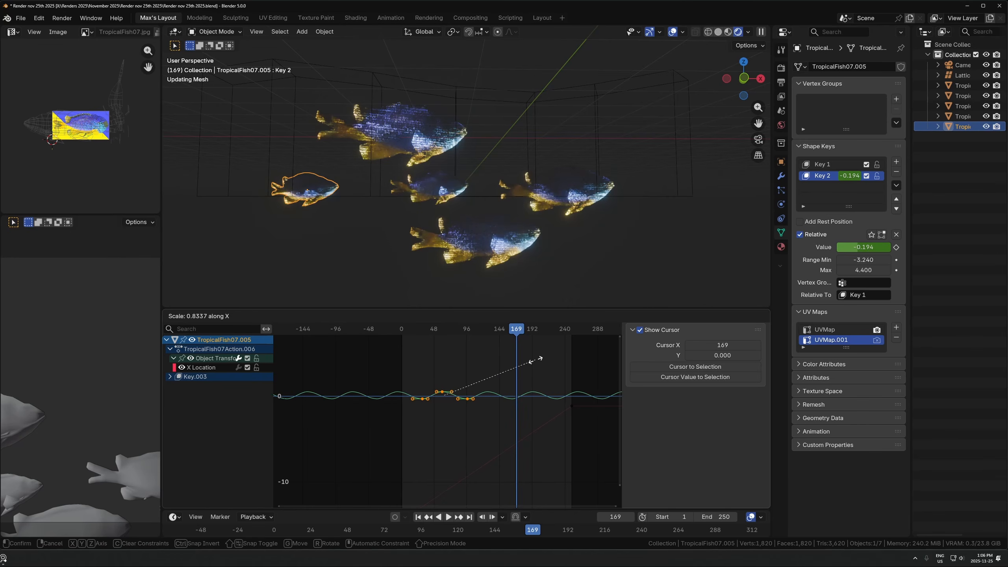
pyautogui.click(534, 362)
pyautogui.press('space')
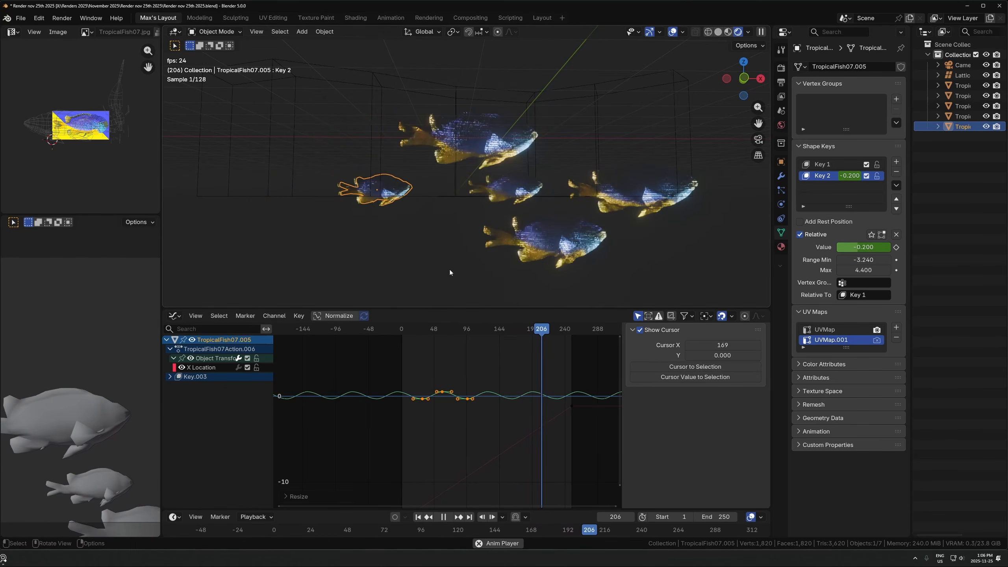
pyautogui.press('space')
pyautogui.click(469, 238)
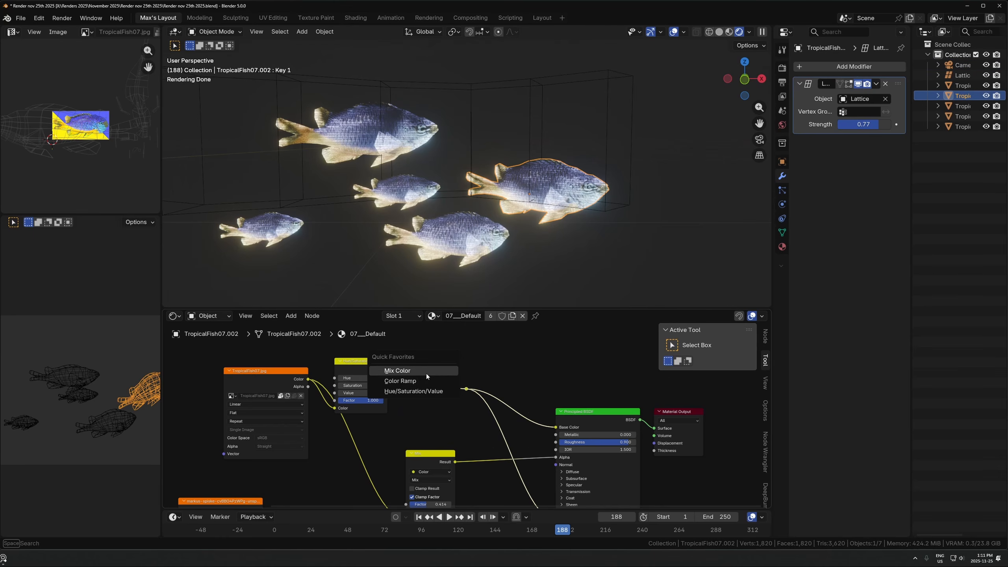
# Insert a Mix Color node set to Multiply after the Hue/Saturation/Value node and make its B color pure red
pyautogui.click(424, 393)
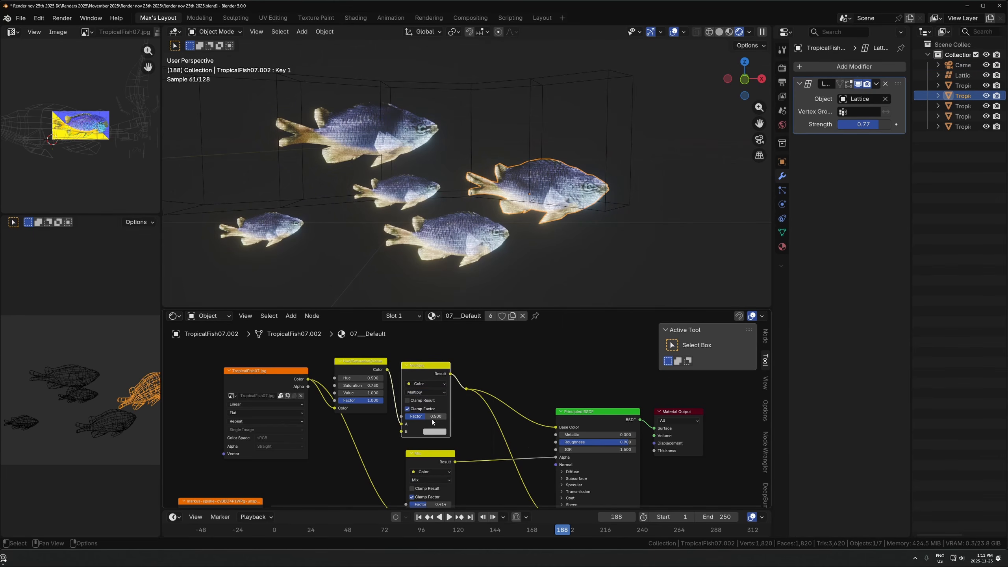
pyautogui.click(434, 431)
pyautogui.moveTo(462, 331); pyautogui.dragTo(452, 362)
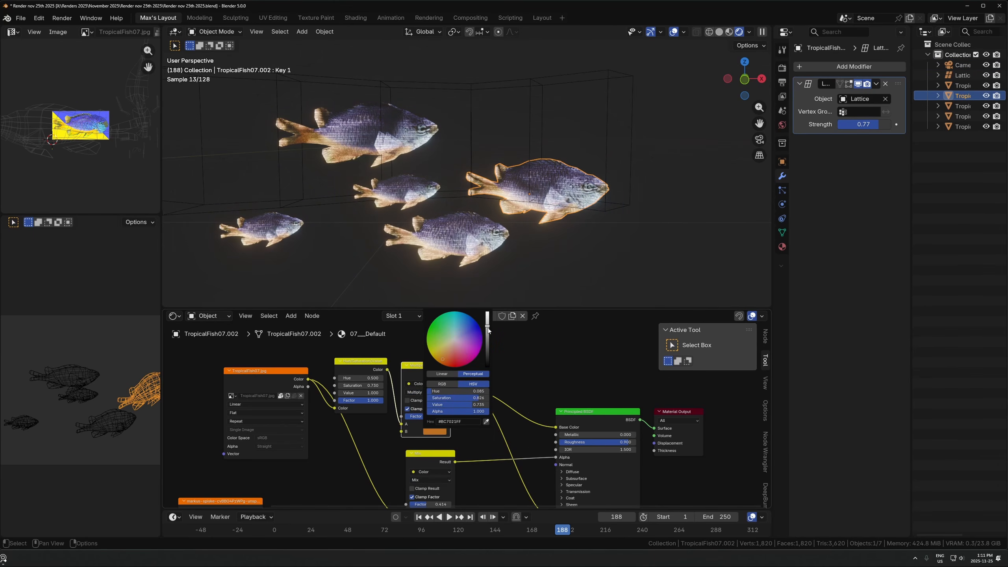
pyautogui.moveTo(489, 328)
pyautogui.mouseDown()
pyautogui.moveTo(488, 312)
pyautogui.moveTo(459, 323)
pyautogui.moveTo(463, 365)
pyautogui.mouseUp()
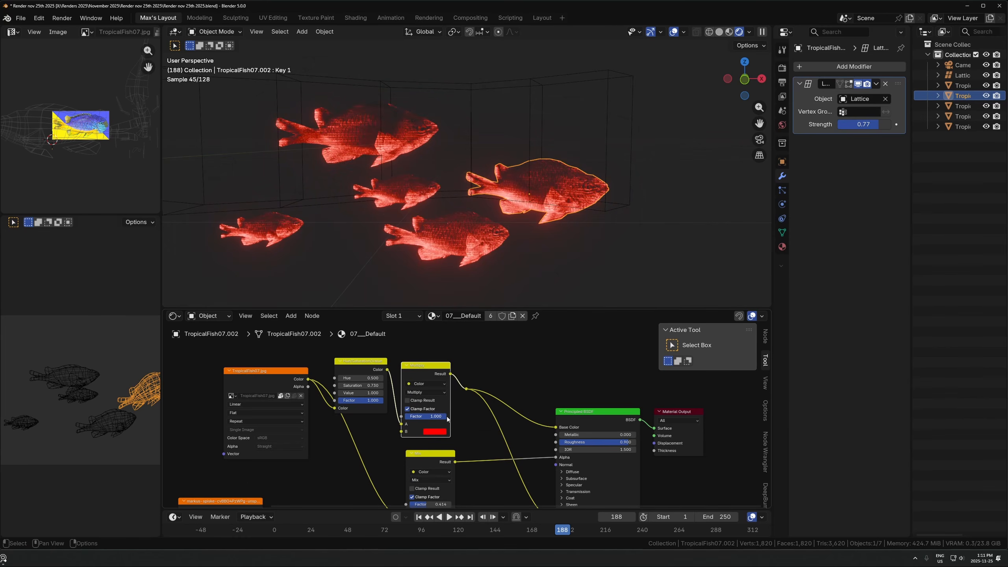
# Set the red Multiply node's Factor to 0.953 and the Hue/Saturation/Value node's Saturation to 0.870
pyautogui.moveTo(443, 418); pyautogui.dragTo(441, 417)
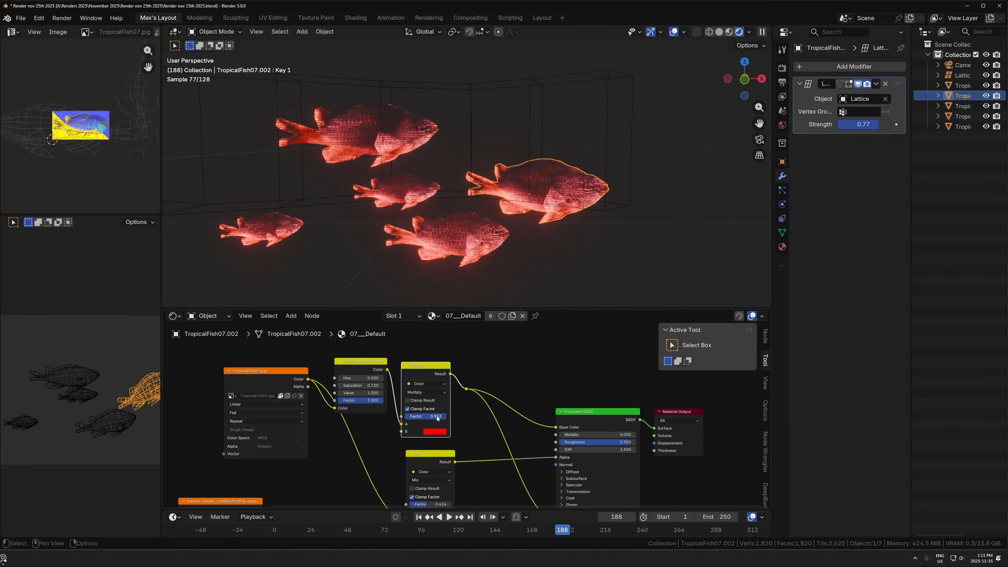
pyautogui.moveTo(372, 385); pyautogui.dragTo(369, 385)
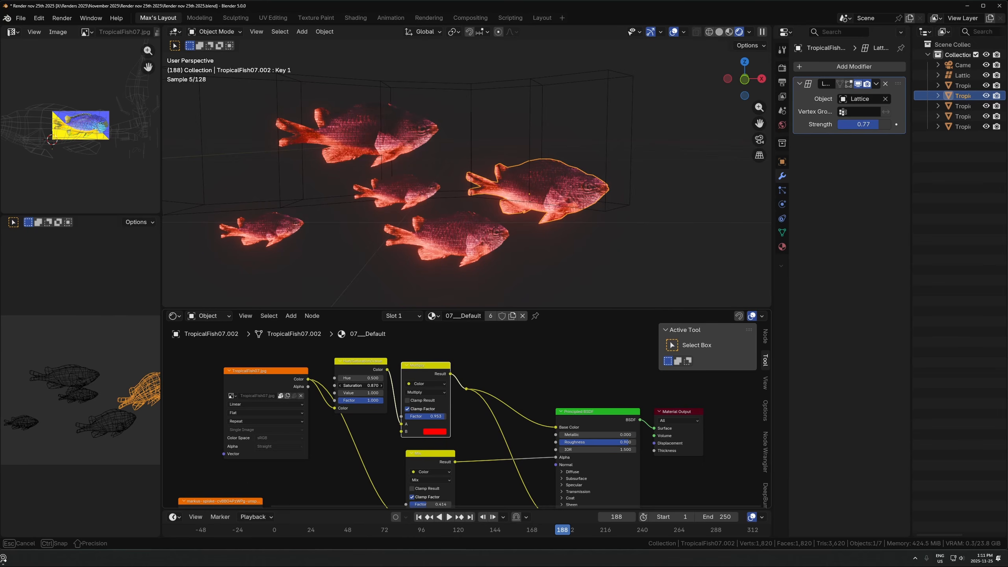
pyautogui.scroll(-2, 576, 259)
pyautogui.click(579, 259)
pyautogui.press('space')
pyautogui.moveTo(579, 258); pyautogui.dragTo(539, 228, button='middle')
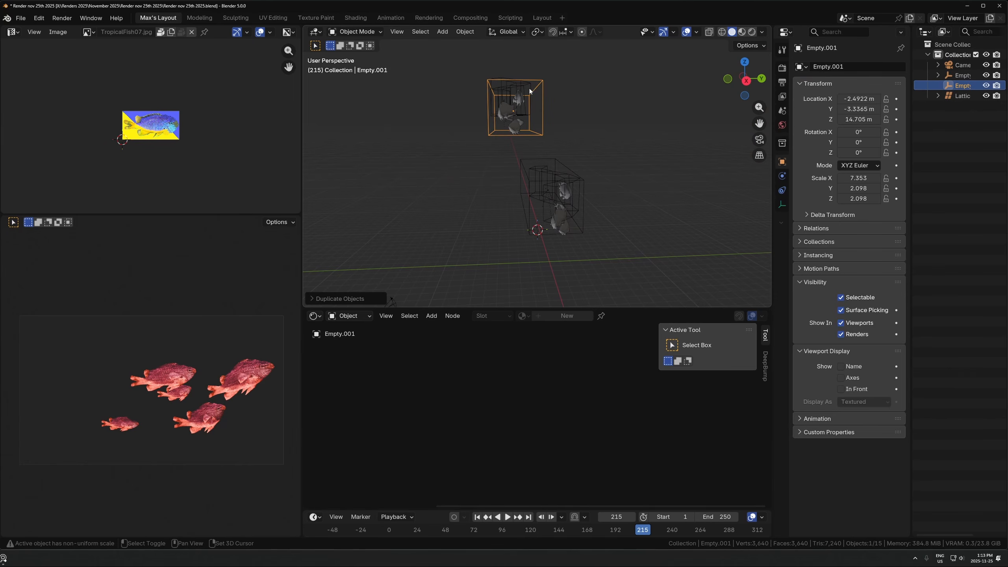
# Parent the duplicated school's lattice to the duplicated empty, Empty.001
pyautogui.keyDown('shift'); pyautogui.click(549, 86); pyautogui.keyUp('shift')
pyautogui.keyDown('shift'); pyautogui.click(546, 90); pyautogui.keyUp('shift')
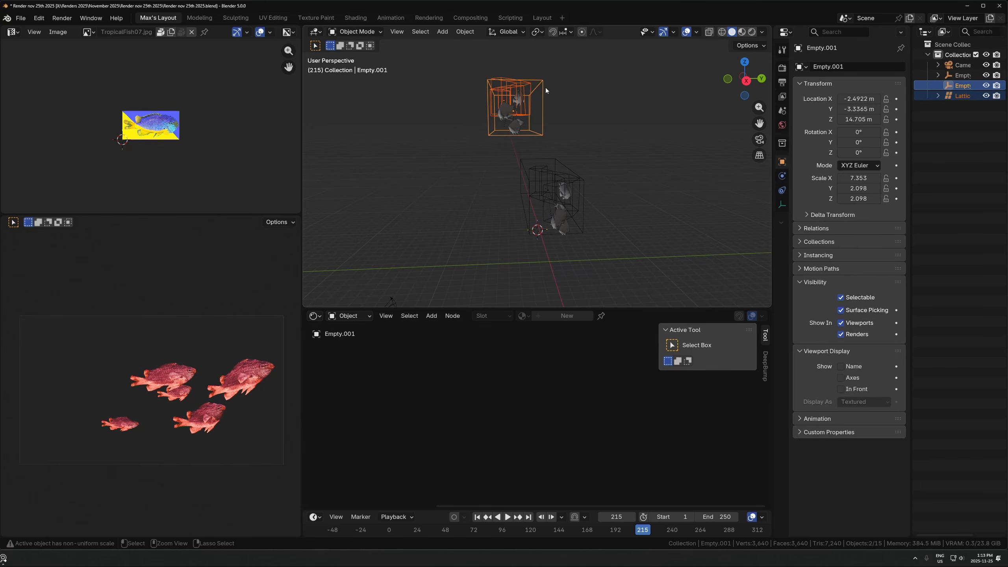
pyautogui.hotkey('ctrl', 'p')
pyautogui.click(546, 91)
pyautogui.moveTo(514, 112); pyautogui.dragTo(598, 146, button='middle')
pyautogui.click(597, 145)
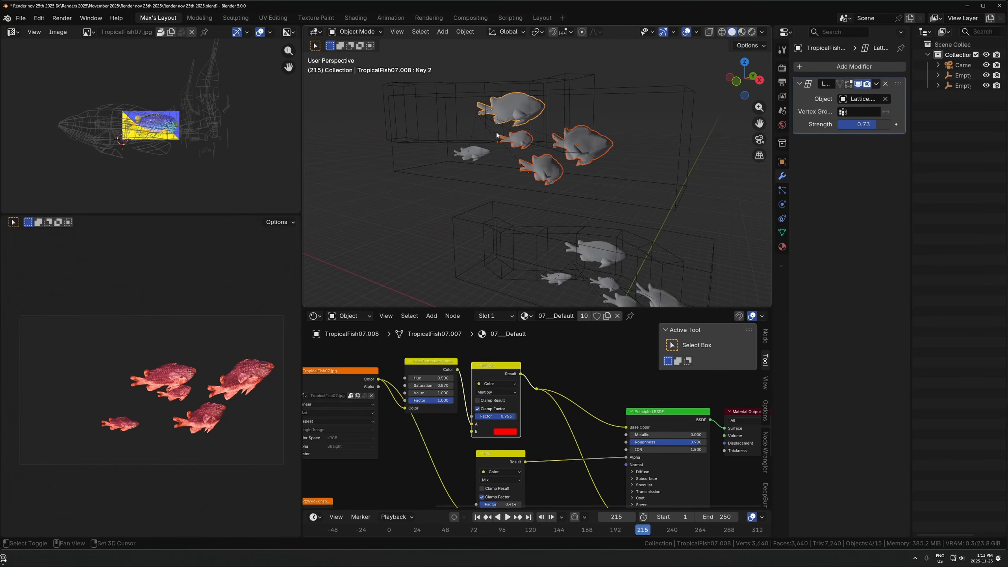
# Add the smallest fish to the duplicated school's selection and show all five fish's animation curves in a widened Graph Editor
pyautogui.keyDown('shift'); pyautogui.click(472, 152); pyautogui.keyUp('shift')
pyautogui.moveTo(472, 152); pyautogui.dragTo(567, 172, button='middle')
pyautogui.click(315, 316)
pyautogui.click(450, 367)
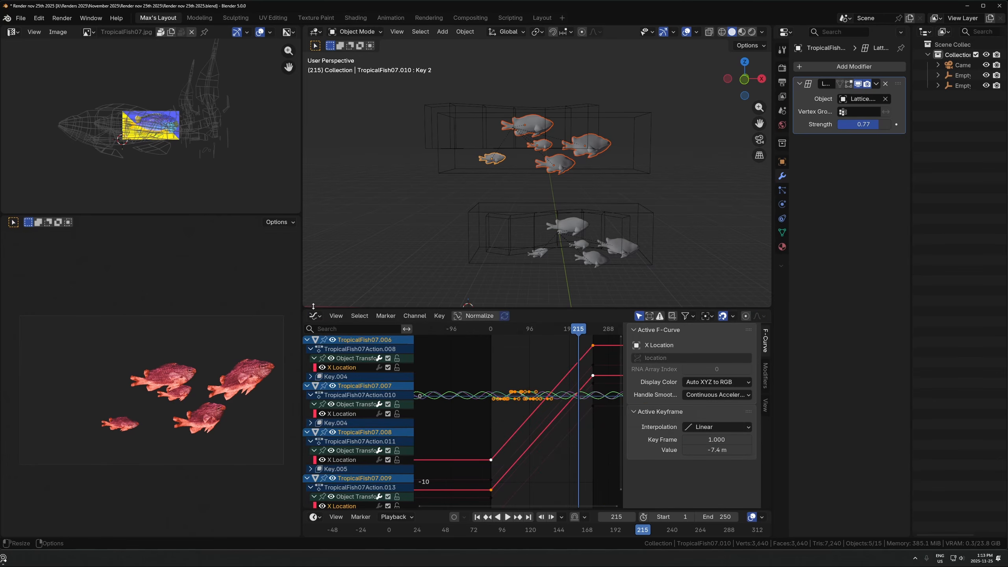
pyautogui.moveTo(303, 280); pyautogui.dragTo(252, 290)
pyautogui.press('Home')
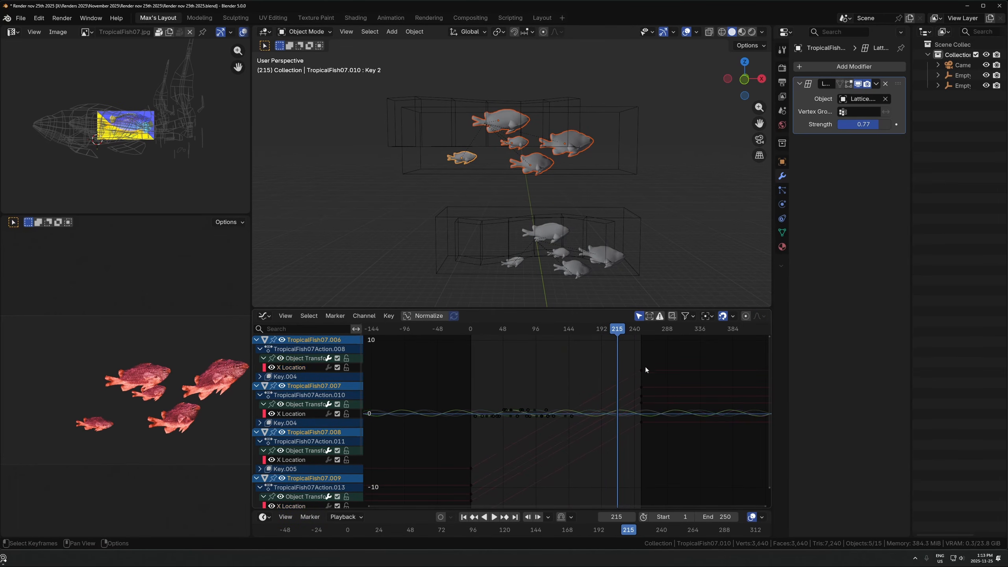
pyautogui.press('g')
pyautogui.press('y')
pyautogui.rightClick(652, 429)
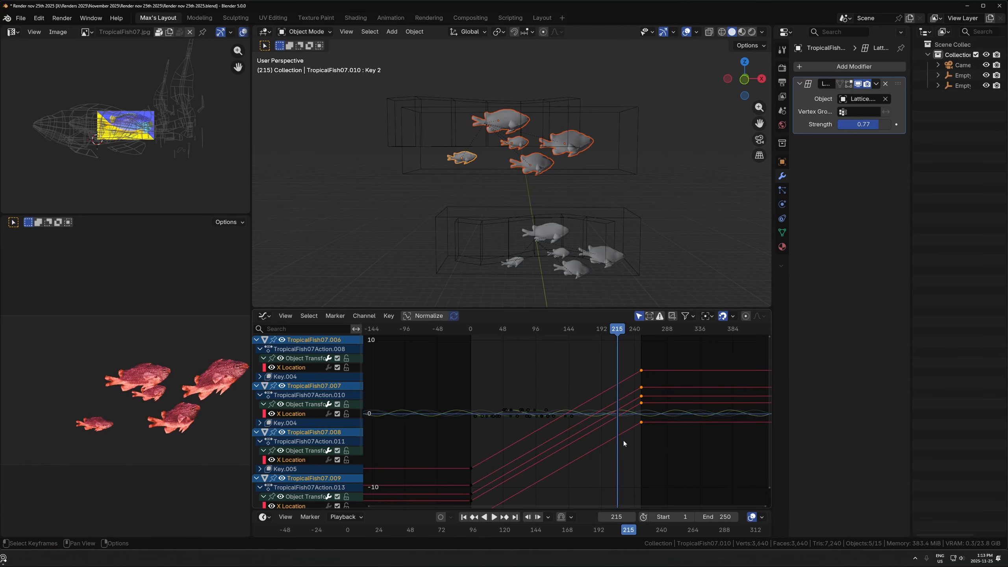
# Shift the start and end X Location keyframes of the duplicated school's five fish to lower values, moving the school back
pyautogui.moveTo(496, 459); pyautogui.dragTo(499, 412, button='middle')
pyautogui.press('g')
pyautogui.press('y')
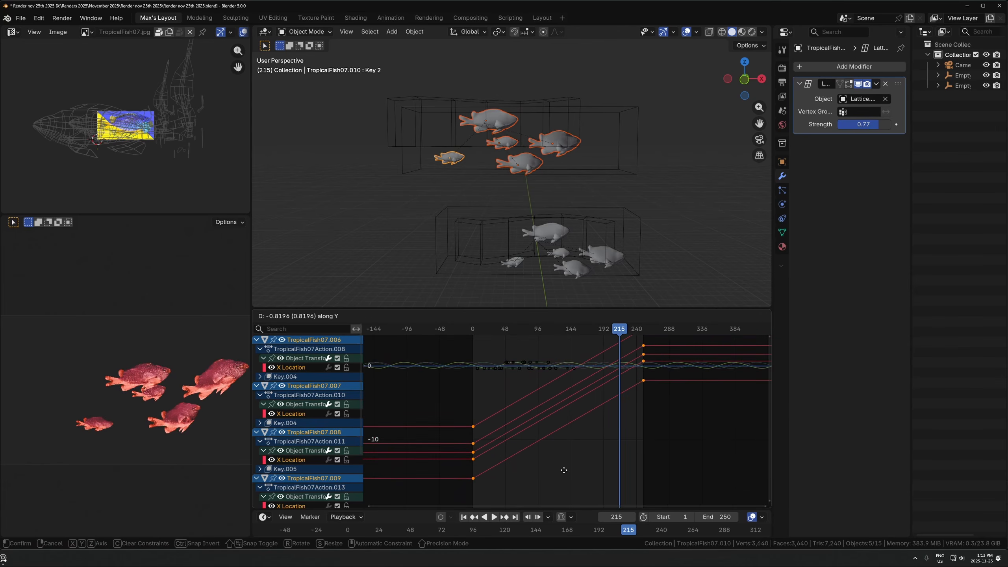
pyautogui.rightClick(564, 461)
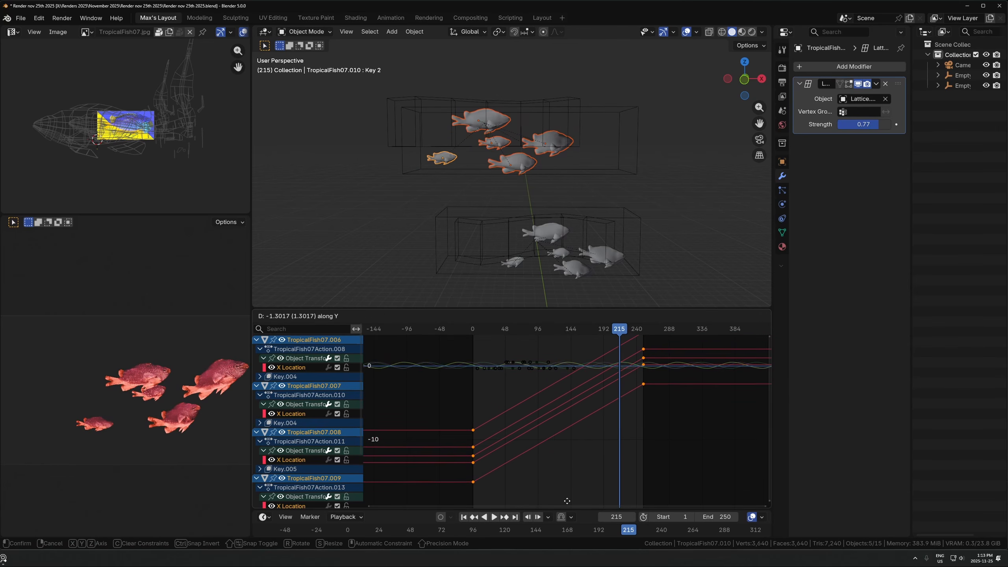
pyautogui.click(565, 468)
# Offset the duplicated school's tail shape-key keyframes along the time axis and play the animation from an earlier frame
pyautogui.moveTo(576, 360); pyautogui.dragTo(477, 379)
pyautogui.press('g')
pyautogui.press('x')
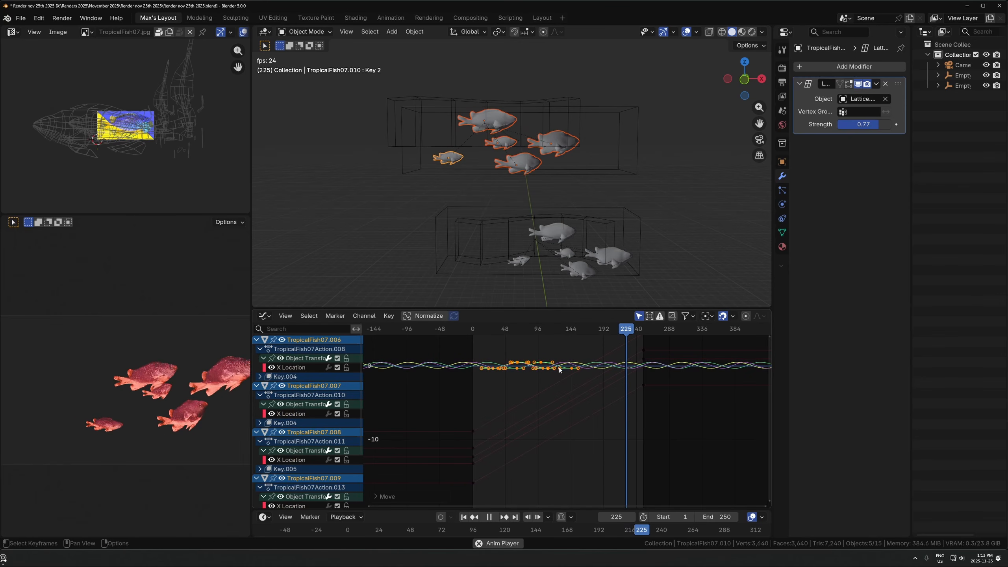
pyautogui.click(501, 329)
pyautogui.press('space')
# Raise the X Location keyframes of the duplicated school's smallest fish to bring it forward in the school, and play it
pyautogui.click(667, 227)
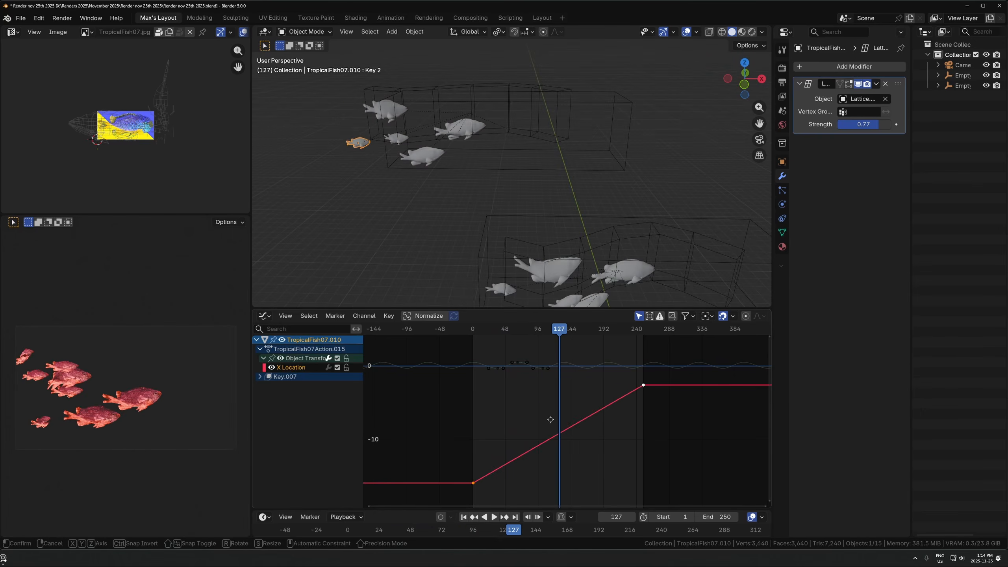
pyautogui.press('g')
pyautogui.press('y')
pyautogui.press('space')
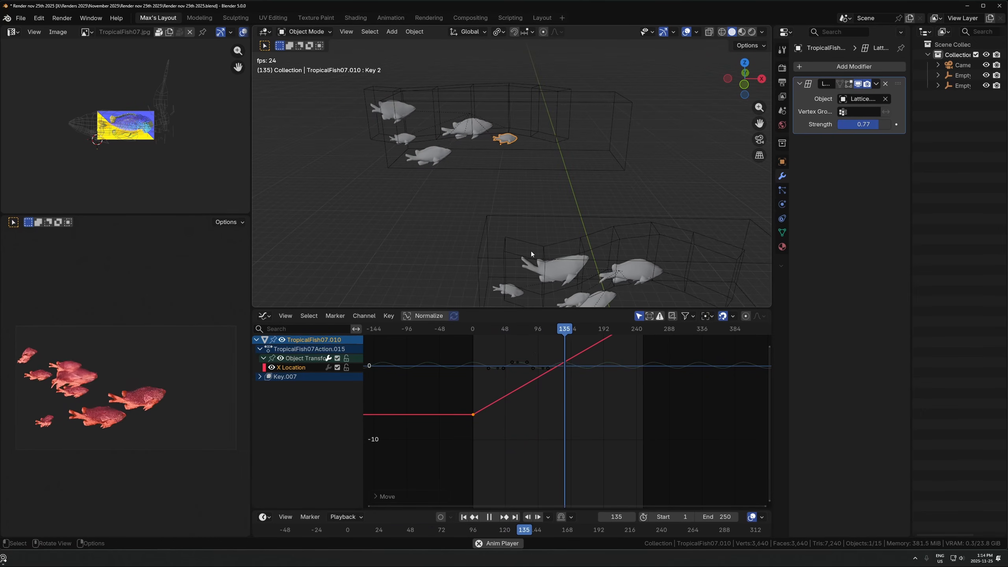
# Vary the heights of the duplicated school's rear fish, lowering the large one along Z and raising the ones beside it
pyautogui.press('g')
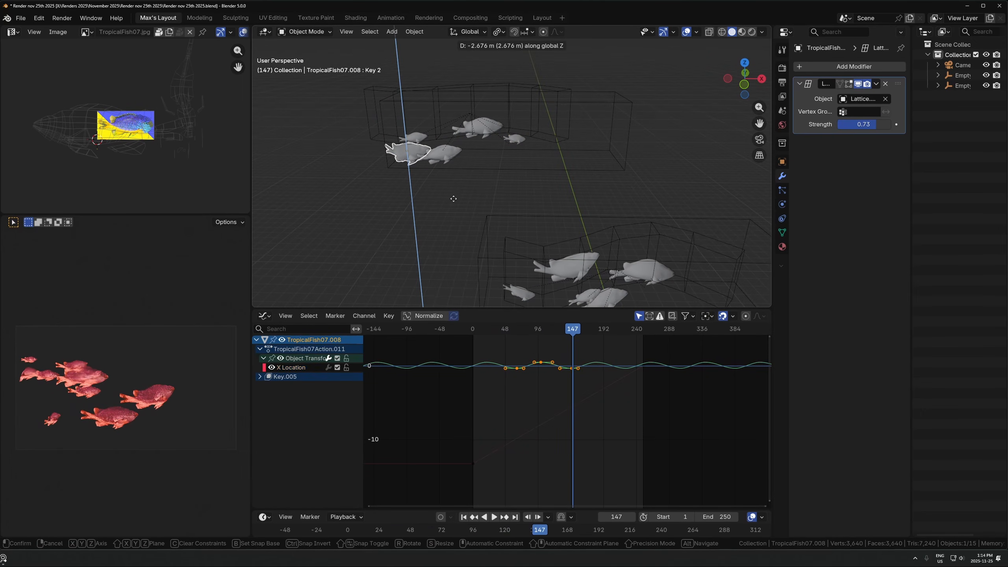
pyautogui.click(454, 194)
pyautogui.moveTo(448, 160); pyautogui.dragTo(441, 105)
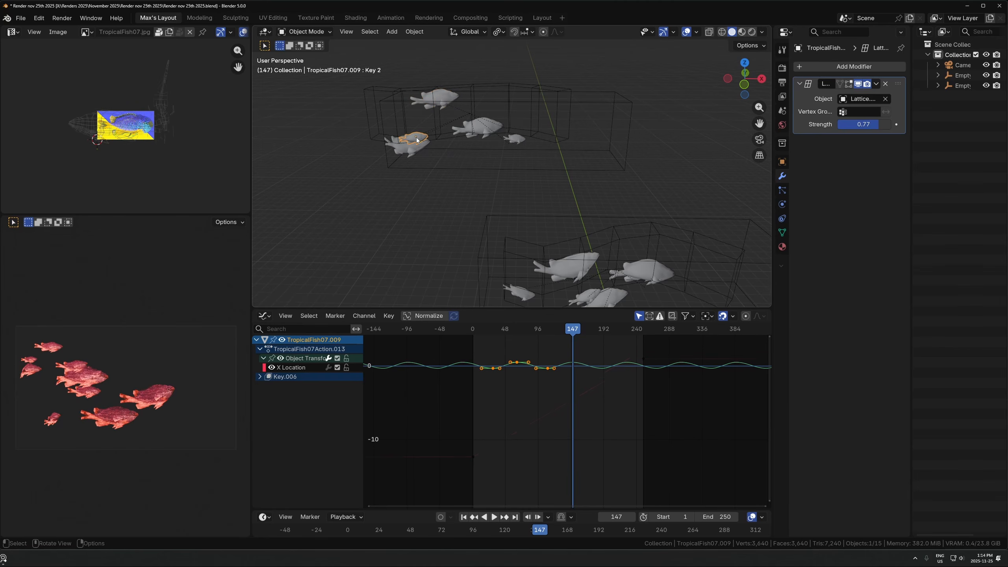
pyautogui.moveTo(416, 137); pyautogui.dragTo(438, 97)
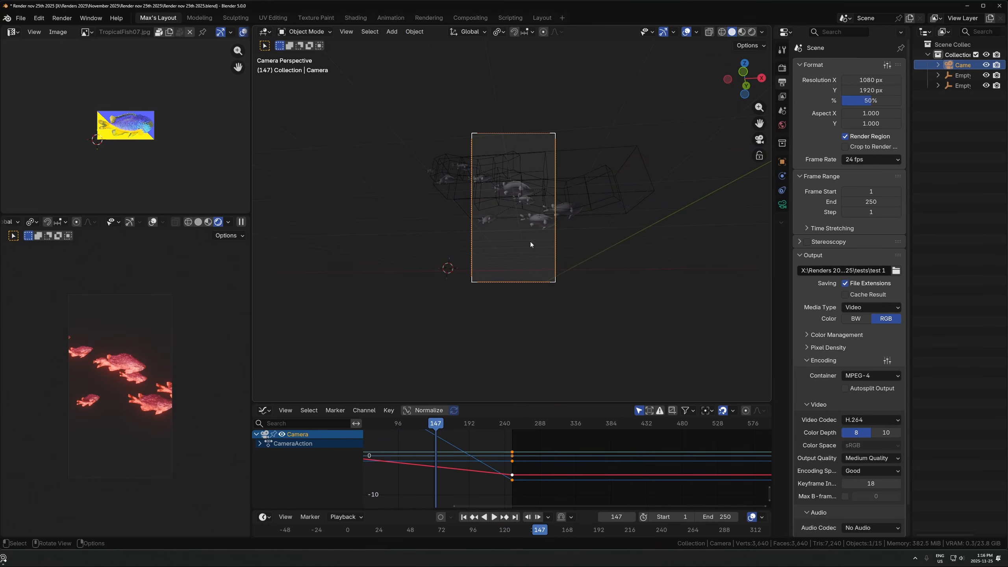
# Go to frame 250 and move the camera sideways to bring the fish schools into its view
pyautogui.hotkey('shift', 'Right')
pyautogui.press('g')
pyautogui.press('x')
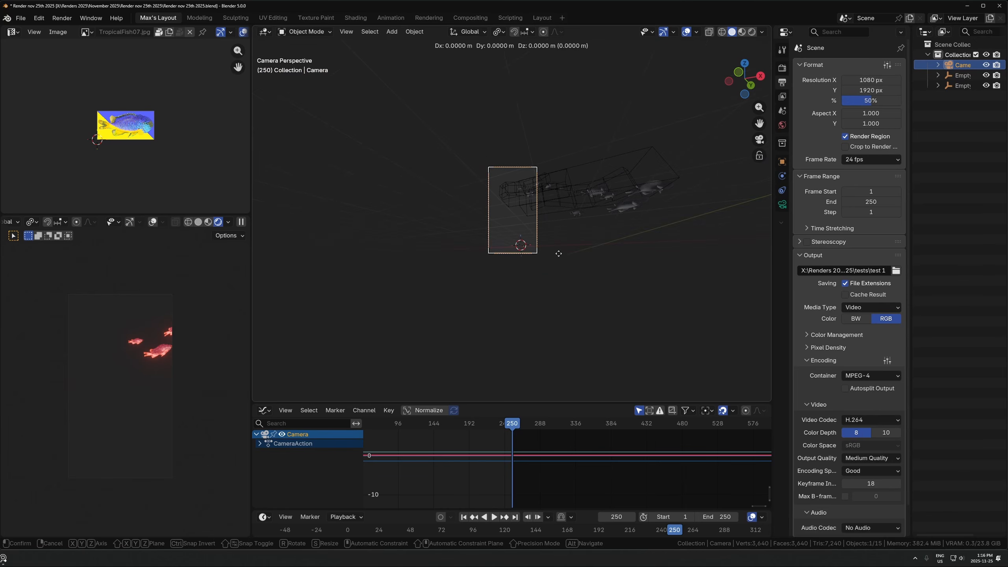
pyautogui.click(632, 247)
# Shift the camera within the horizontal plane and rotate it around Z to frame both fish schools
pyautogui.moveTo(571, 260); pyautogui.dragTo(569, 289, button='middle')
pyautogui.scroll(-5, 564, 290)
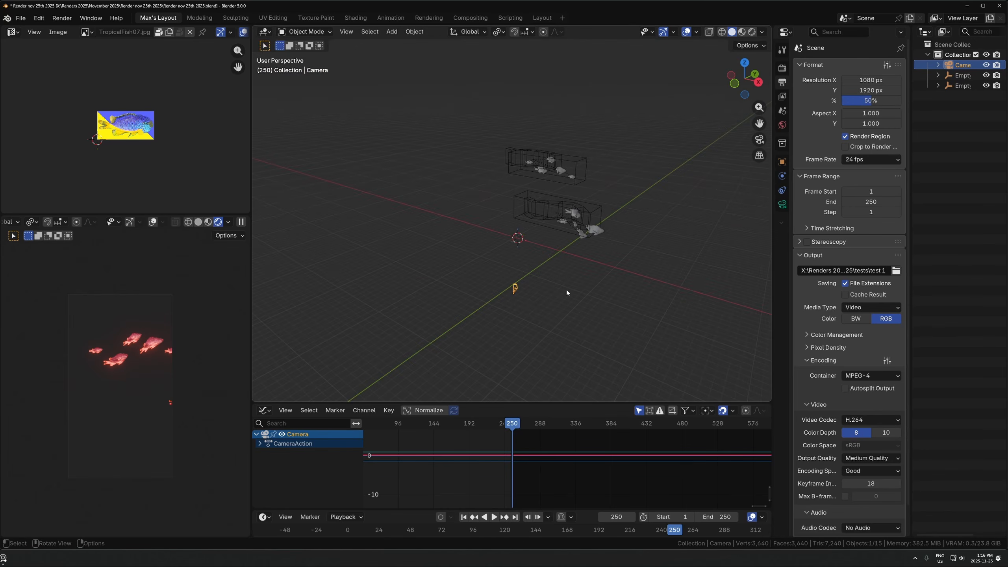
pyautogui.hotkey('shift', 'z')
pyautogui.click(584, 277)
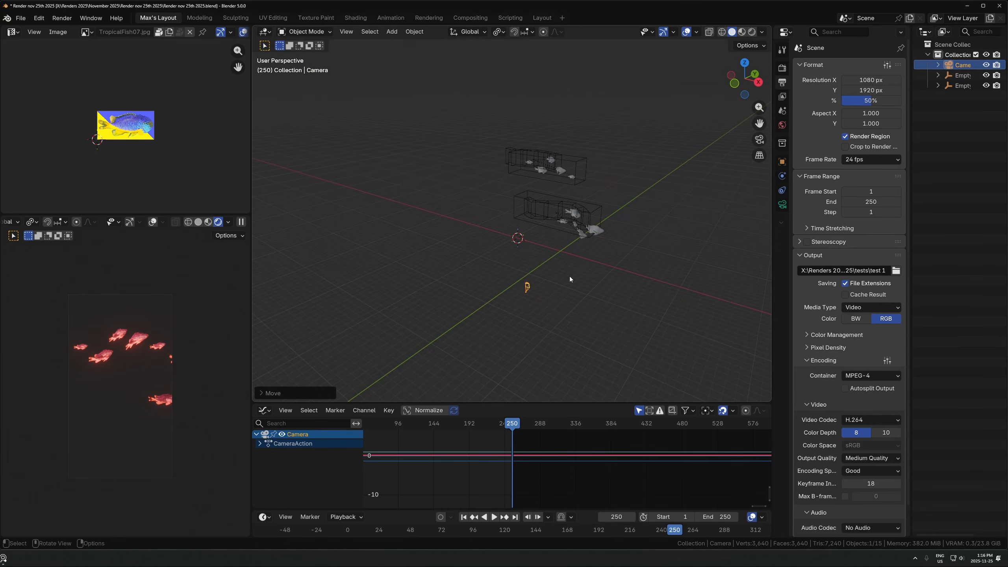
pyautogui.press('r')
pyautogui.press('z')
pyautogui.click(580, 262)
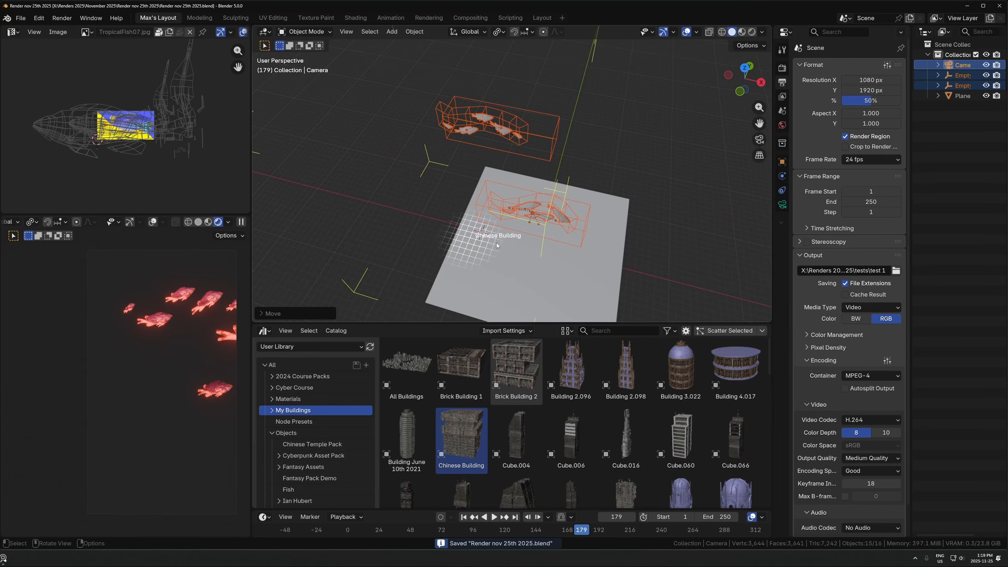
# Add the Chinese Building asset to the scene and move it horizontally behind the fish schools
pyautogui.moveTo(497, 243); pyautogui.dragTo(493, 249)
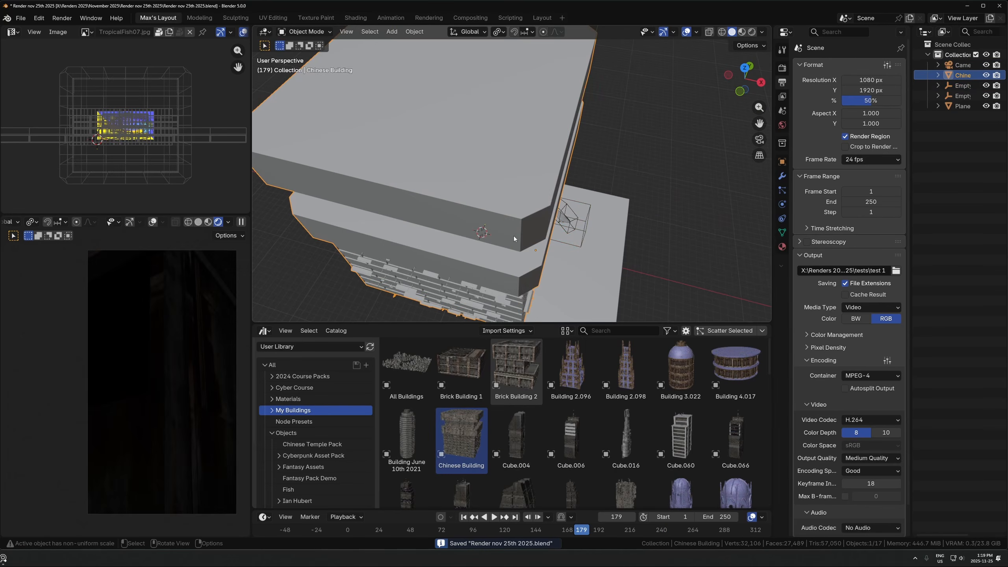
pyautogui.scroll(-2, 475, 289)
pyautogui.press('g')
pyautogui.hotkey('shift', 'z')
pyautogui.click(508, 170)
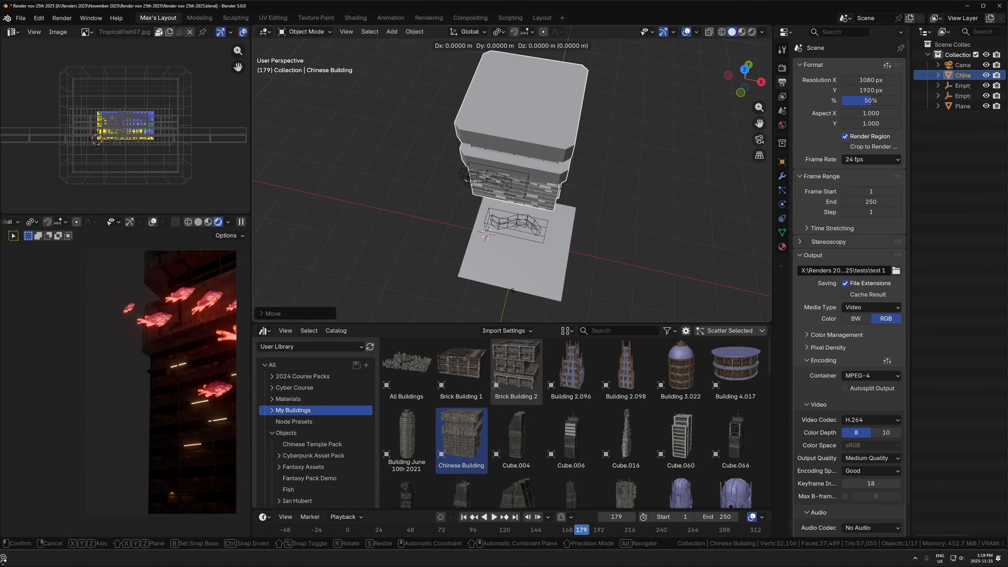
# Adjust the Chinese Building's horizontal position so it fills the background of the camera view
pyautogui.scroll(-3, 548, 182)
pyautogui.moveTo(557, 189); pyautogui.dragTo(549, 198, button='middle')
pyautogui.scroll(2, 548, 198)
pyautogui.press('g')
pyautogui.hotkey('shift', 'z')
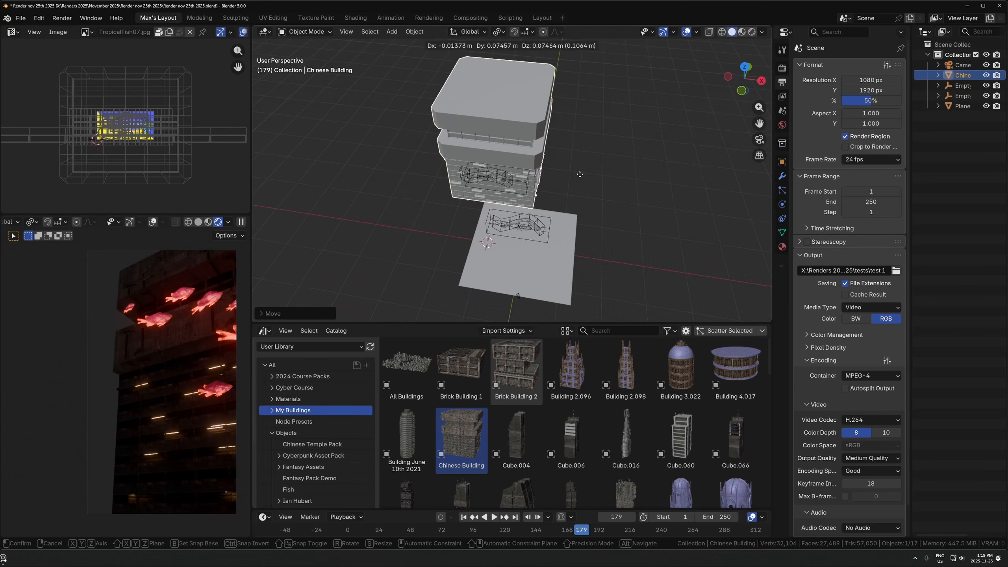
pyautogui.rightClick(543, 208)
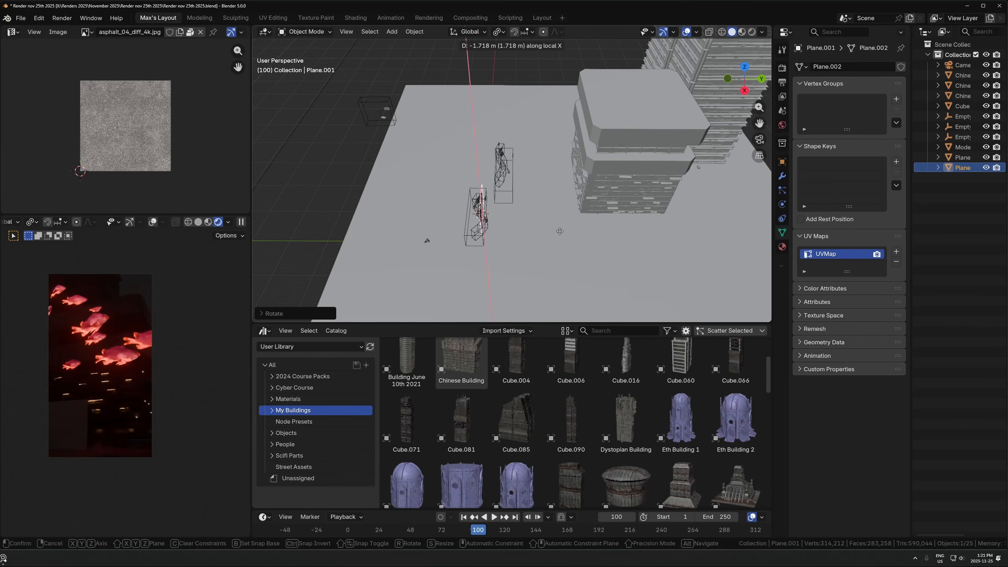
# Move the upright plane along Y toward the building and adjust its height along Z
pyautogui.press('g')
pyautogui.press('y')
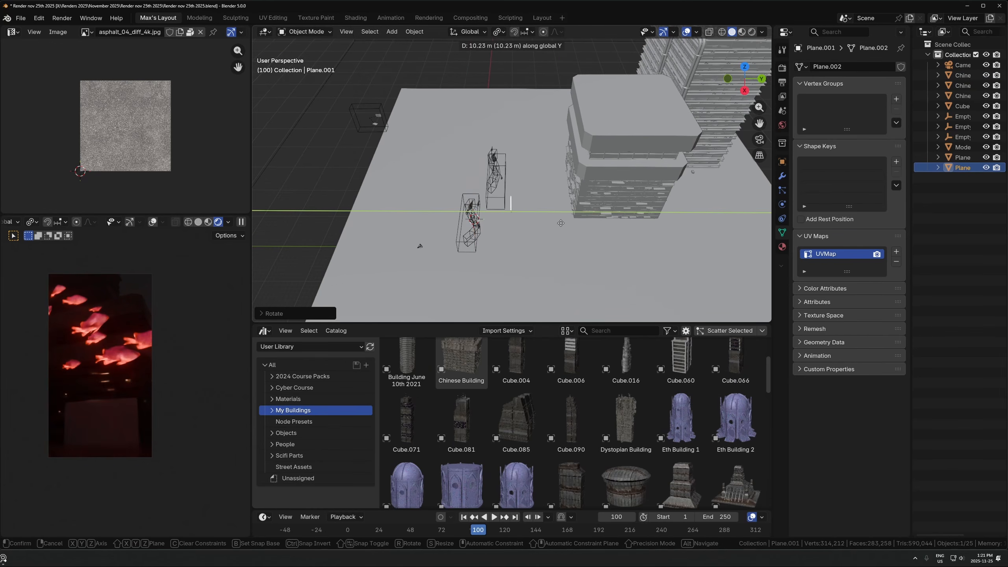
pyautogui.scroll(2, 531, 254)
pyautogui.keyDown('shift'); pyautogui.moveTo(558, 210); pyautogui.dragTo(584, 223, button='middle'); pyautogui.keyUp('shift')
pyautogui.press('g')
pyautogui.press('z')
pyautogui.click(524, 228)
# Stretch the upright plane vertically into a tall panel and reposition it along Y and Z behind the fish
pyautogui.press('s')
pyautogui.press('z')
pyautogui.click(549, 242)
pyautogui.press('g')
pyautogui.press('z')
pyautogui.click(550, 227)
pyautogui.press('g')
pyautogui.press('y')
pyautogui.click(572, 208)
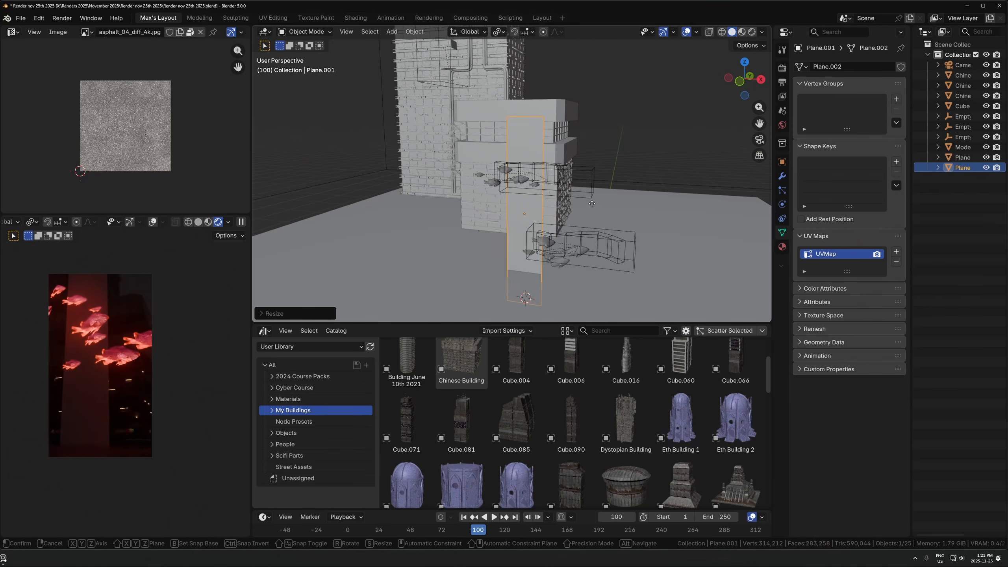
pyautogui.press('g')
pyautogui.press('z')
pyautogui.click(569, 188)
# Add three evenly spaced horizontal loop cuts to the tall panel and bevel them
pyautogui.press('Tab')
pyautogui.hotkey('ctrl', 'r')
pyautogui.scroll(1, 536, 185)
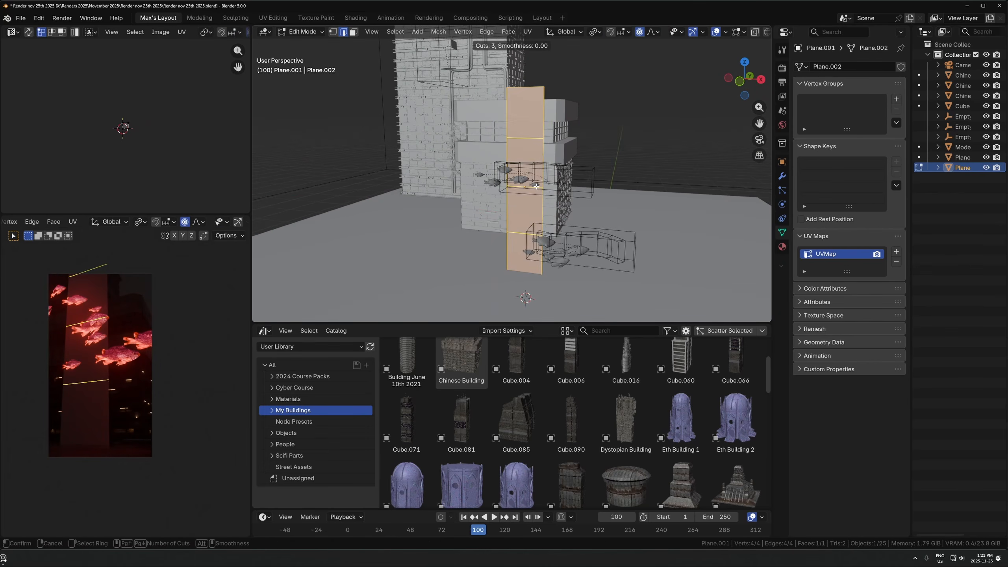
pyautogui.click(538, 205)
pyautogui.rightClick(539, 205)
pyautogui.moveTo(539, 205); pyautogui.dragTo(522, 196, button='middle')
pyautogui.scroll(2, 528, 195)
pyautogui.hotkey('ctrl', 'b')
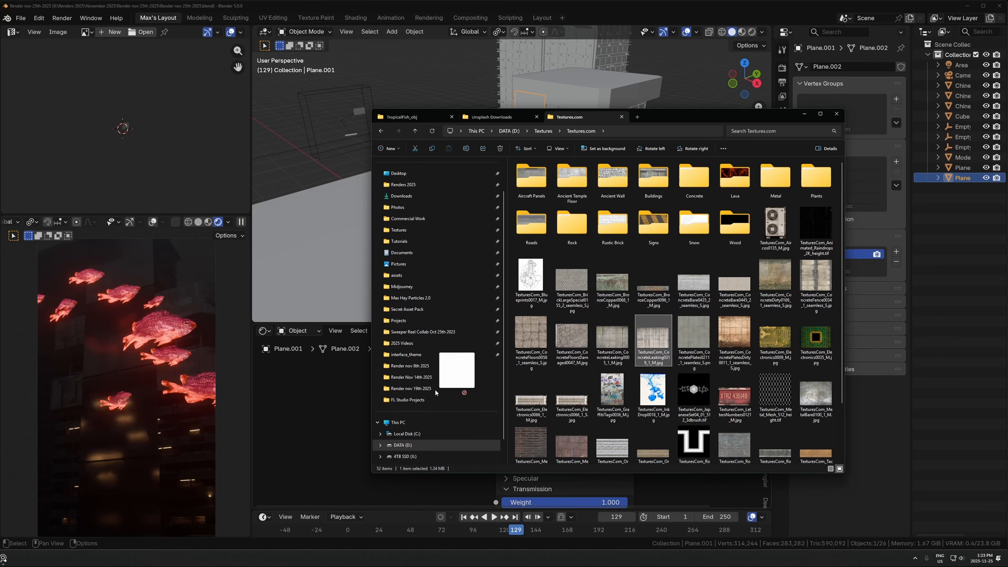
# Bring the image TexturesCom_ConcreteLeaking0319_1_M.jpg into the tall panel's material nodes
pyautogui.moveTo(434, 390); pyautogui.dragTo(339, 404)
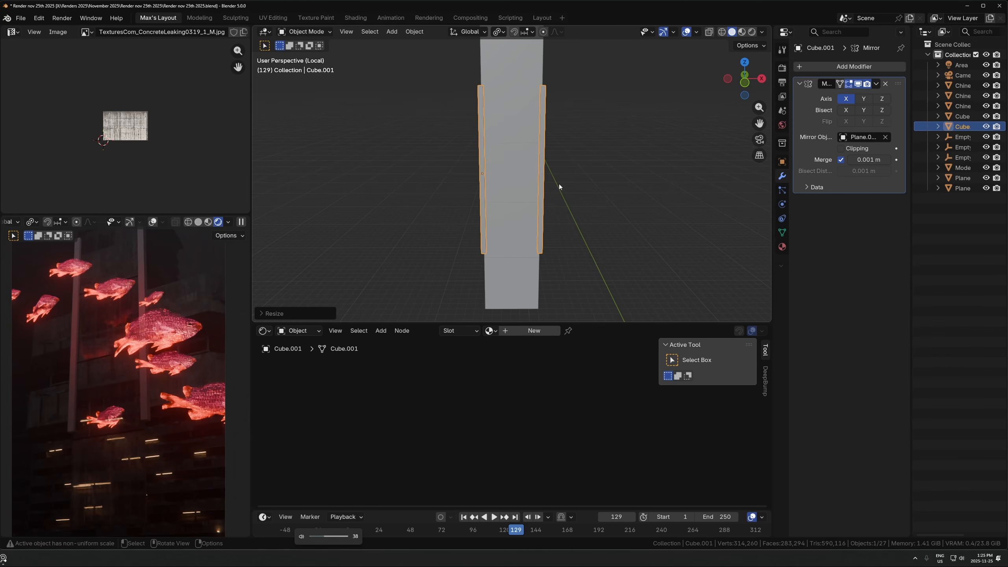
# Stretch the mirrored side bars along Z to about 1.7 times their height and extrude the bent lower end downward
pyautogui.press('s')
pyautogui.press('z')
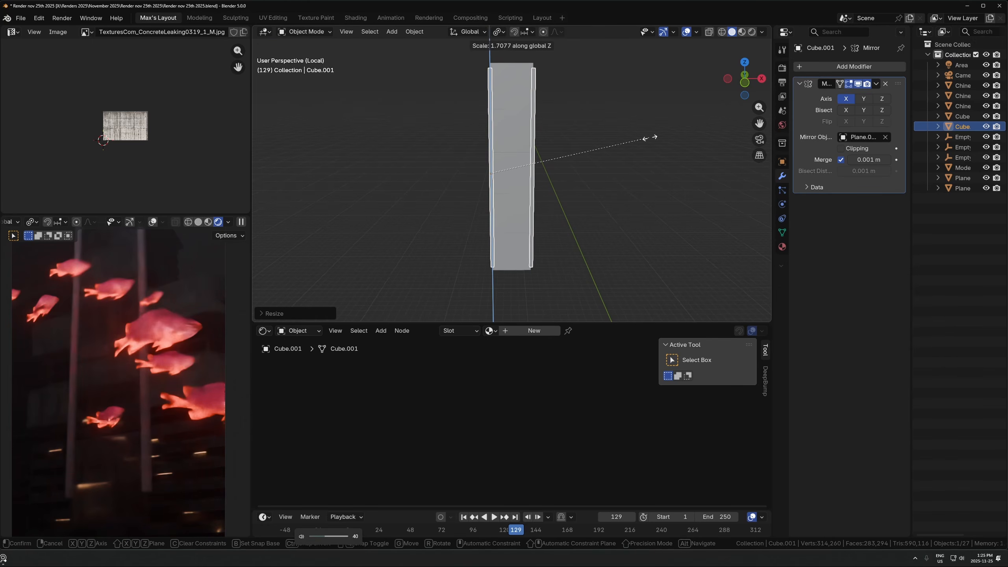
pyautogui.click(649, 137)
pyautogui.moveTo(512, 191); pyautogui.dragTo(486, 229)
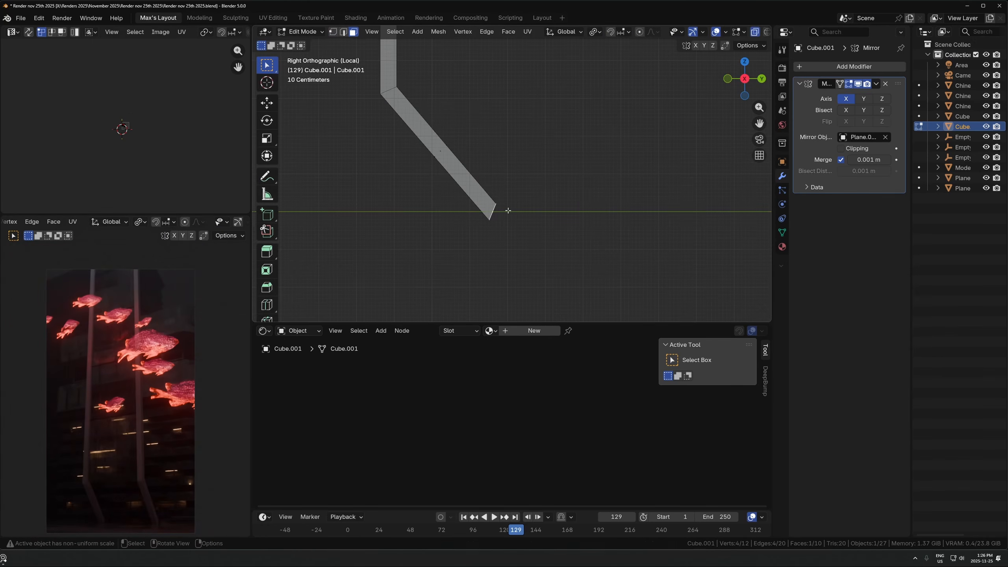
pyautogui.press('e')
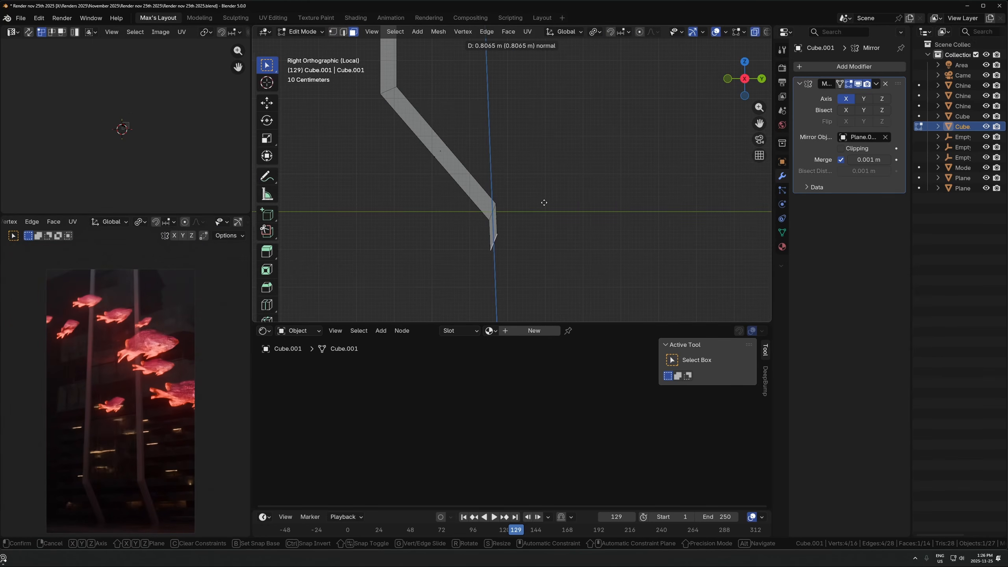
pyautogui.click(674, 194)
# Inset a face of the crossbar at the panel's upper edge and extrude the inset face
pyautogui.press('i')
pyautogui.click(670, 144)
pyautogui.press('e')
pyautogui.click(576, 251)
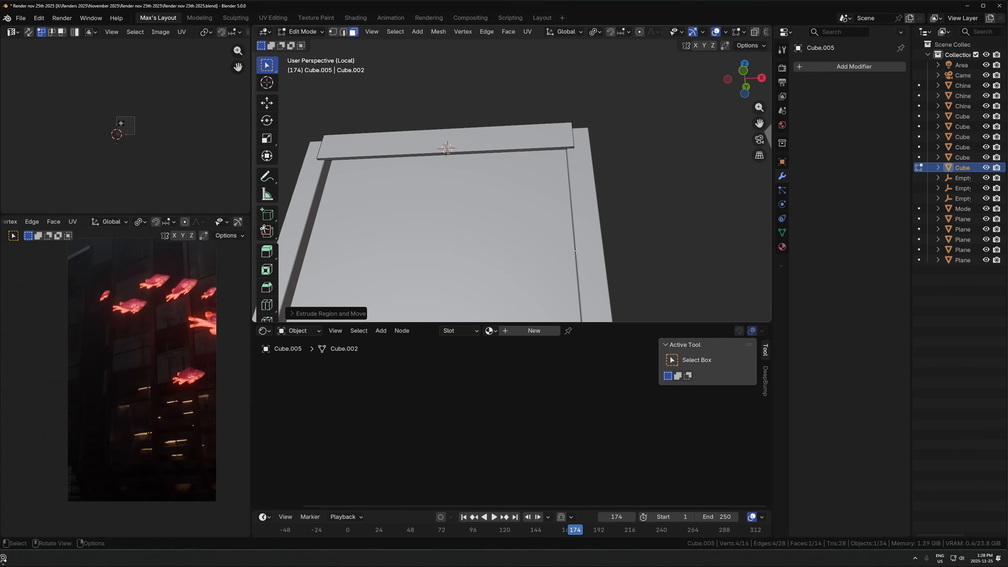
# Create a new material for the crossbar and open its emission color for editing
pyautogui.click(539, 331)
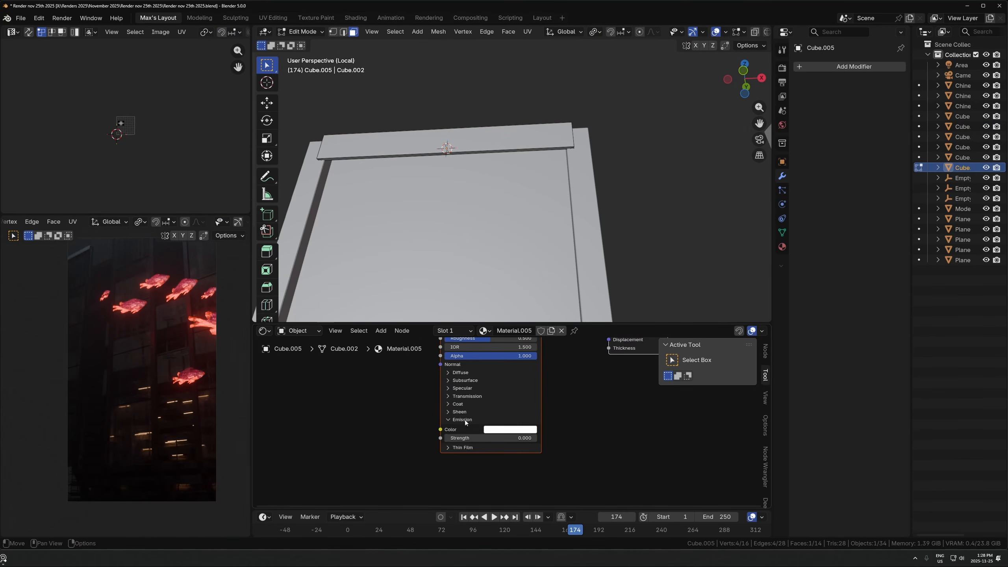
pyautogui.press('Tab')
pyautogui.click(502, 429)
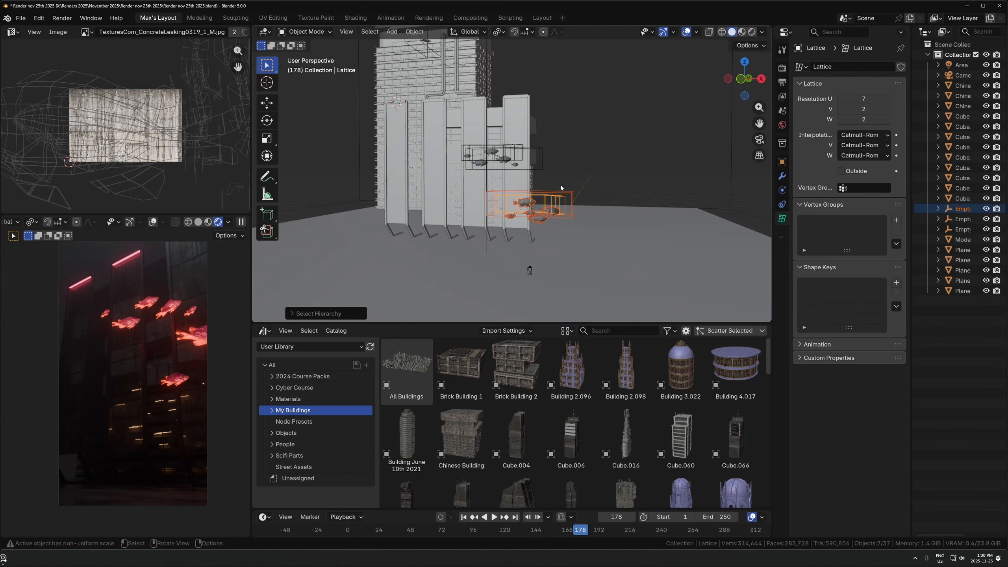
# Duplicate the lower fish school with its lattice to a spot beside the tall panels and stop the playback
pyautogui.hotkey('shift', 'd')
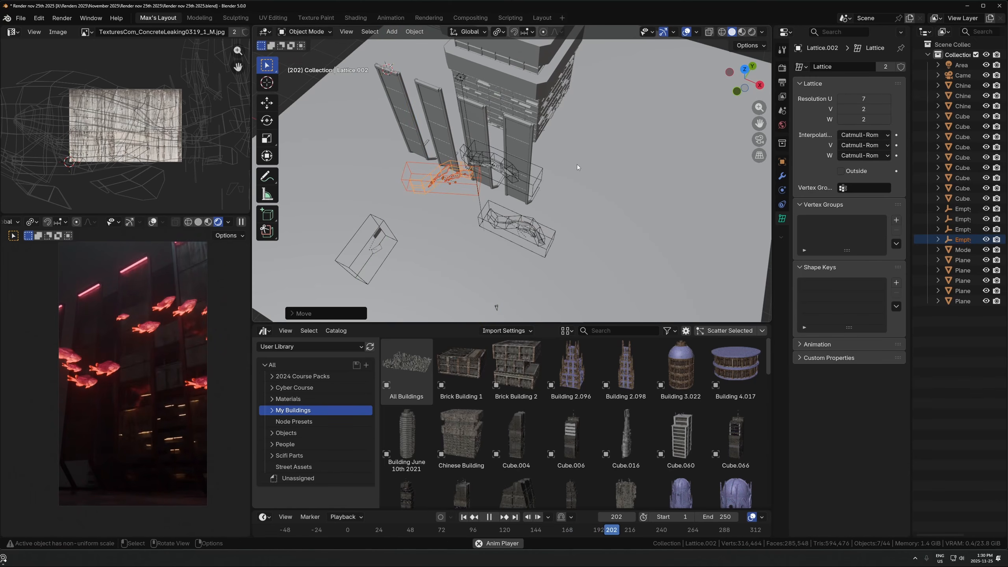
pyautogui.press('space')
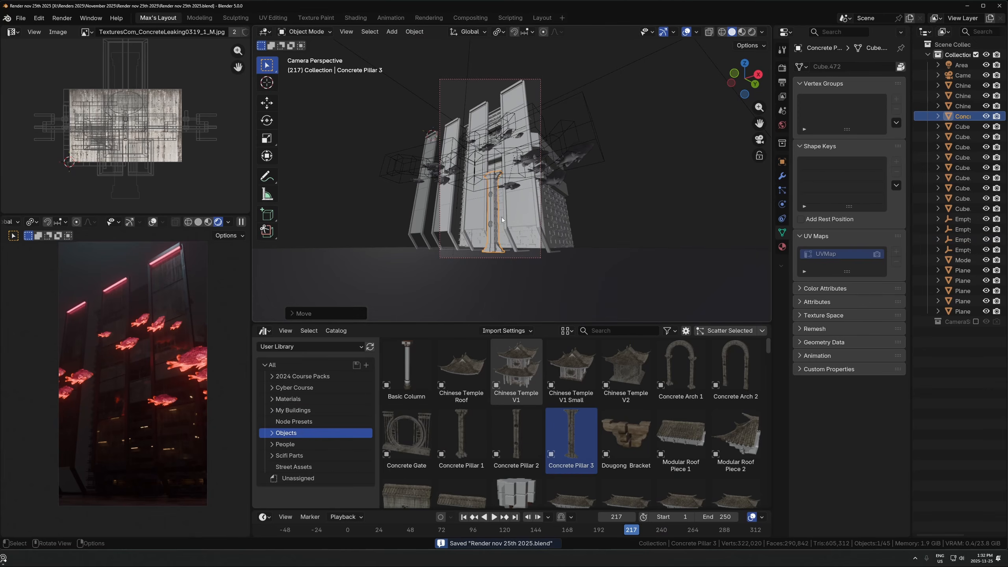
# Save the file and enlarge Concrete Pillar 3 to more than twice its size
pyautogui.hotkey('ctrl', 's')
pyautogui.press('s')
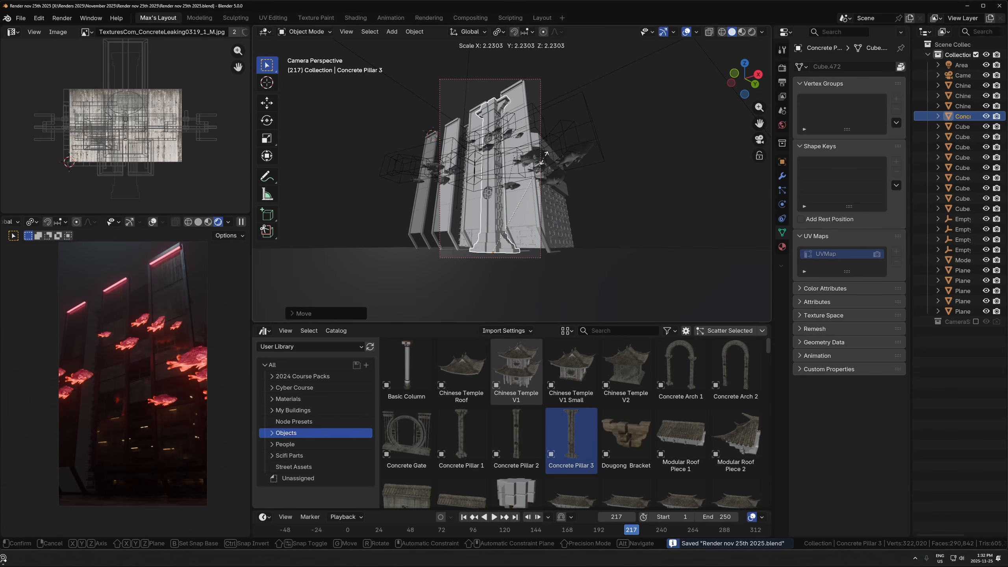
pyautogui.click(549, 150)
# Move Concrete Pillar 3 along Y in front of the tall panels and adjust its overall size
pyautogui.moveTo(549, 150); pyautogui.dragTo(568, 149, button='middle')
pyautogui.press('g')
pyautogui.press('y')
pyautogui.click(561, 148)
pyautogui.press('KP_Decimal')
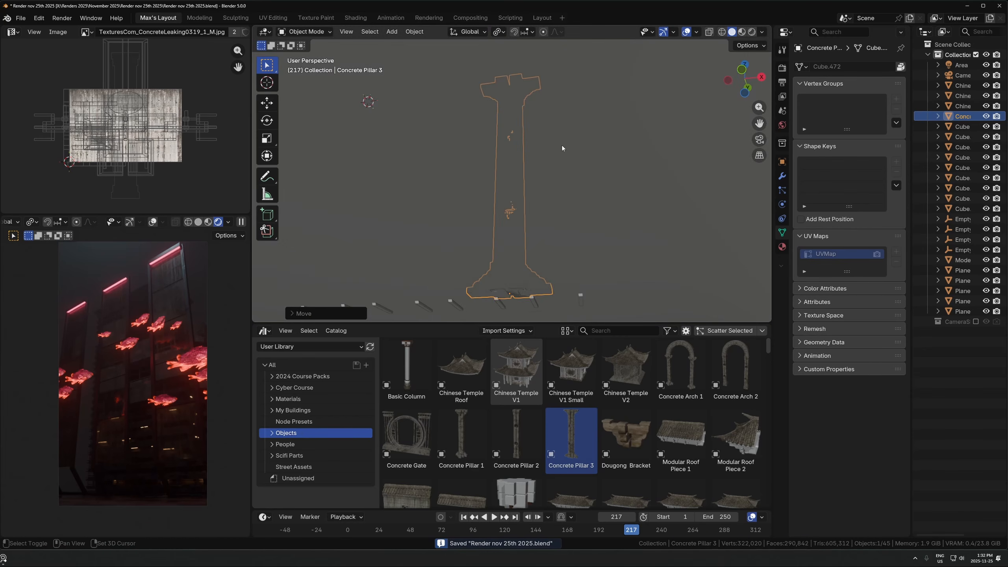
pyautogui.moveTo(528, 180); pyautogui.dragTo(480, 234, button='middle')
pyautogui.press('s')
pyautogui.click(556, 176)
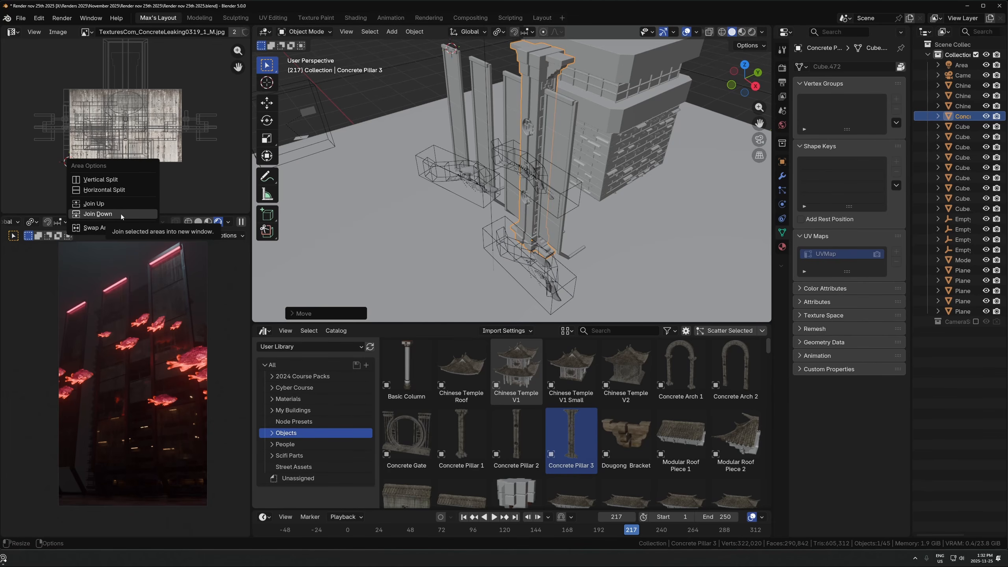
pyautogui.scroll(-3, 448, 206)
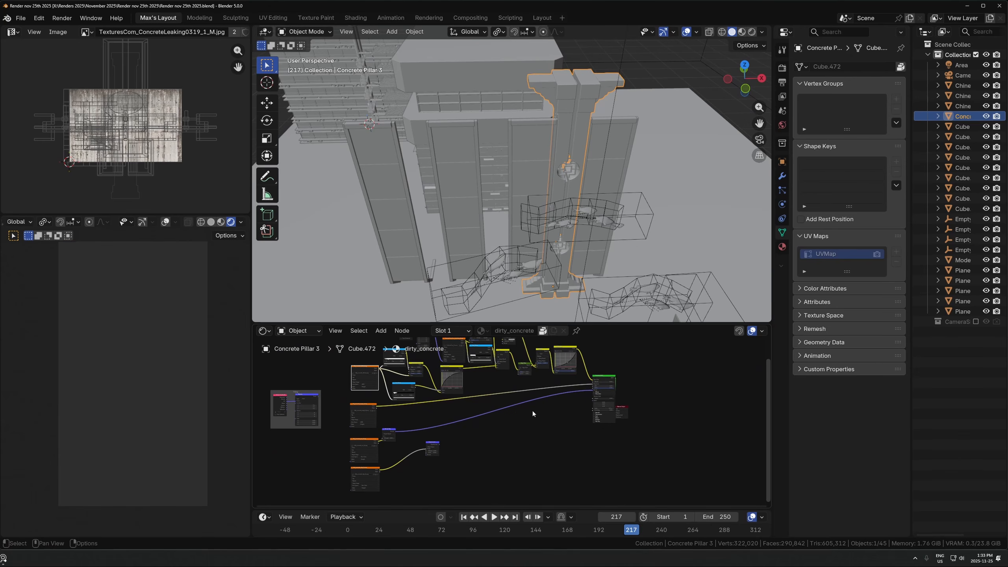
pyautogui.scroll(2, 532, 411)
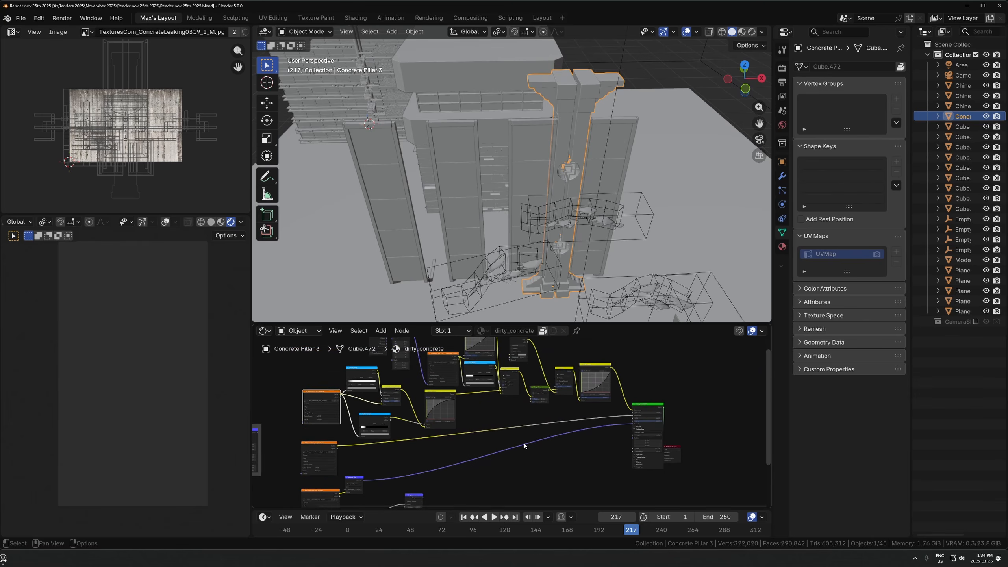
pyautogui.scroll(1, 524, 443)
pyautogui.moveTo(691, 424); pyautogui.dragTo(611, 424, button='middle')
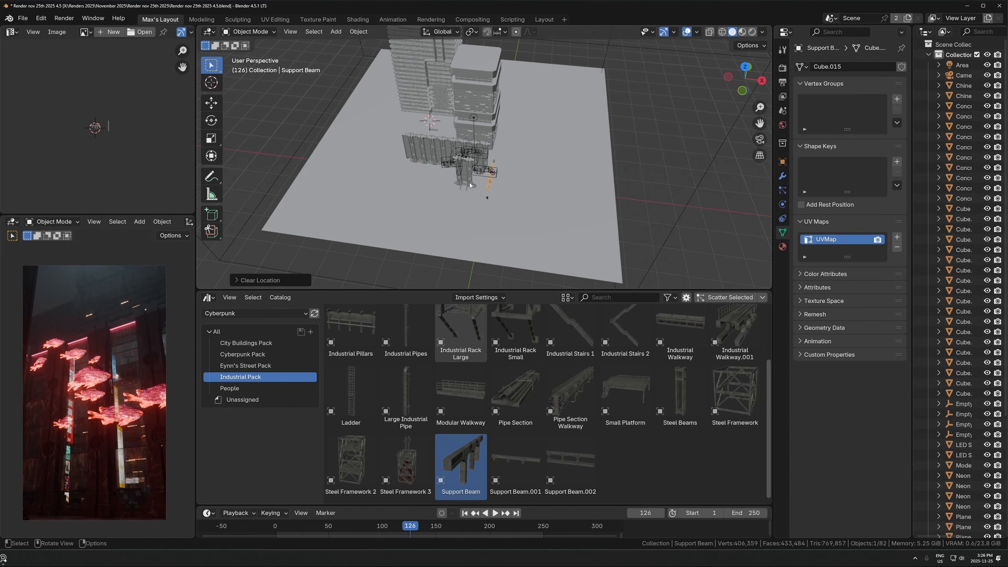
# Scale up the Support Beam and move it next to the fish schools
pyautogui.press('s')
pyautogui.click(639, 159)
pyautogui.moveTo(639, 159); pyautogui.dragTo(553, 192, button='middle')
pyautogui.press('g')
pyautogui.click(498, 172)
# Reposition the Support Beam within the horizontal plane and along Y beside the concrete structures
pyautogui.press('g')
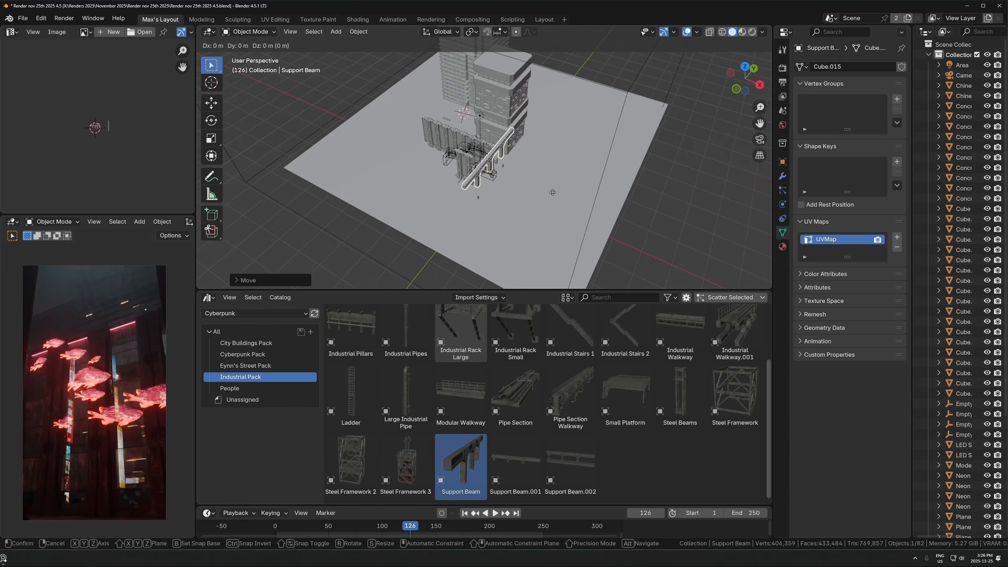
pyautogui.hotkey('shift', 'z')
pyautogui.click(531, 155)
pyautogui.press('g')
pyautogui.press('y')
pyautogui.moveTo(531, 156); pyautogui.dragTo(555, 159, button='middle')
pyautogui.click(470, 146)
# Adjust the Support Beam's scale and place a linked duplicate of it alongside
pyautogui.press('s')
pyautogui.click(466, 149)
pyautogui.hotkey('alt', 'd')
pyautogui.click(468, 153)
# Add the Modular Walkway asset onto the support beams and rotate it
pyautogui.scroll(5, 496, 167)
pyautogui.moveTo(452, 410); pyautogui.dragTo(437, 167)
pyautogui.press('r')
pyautogui.click(715, 150)
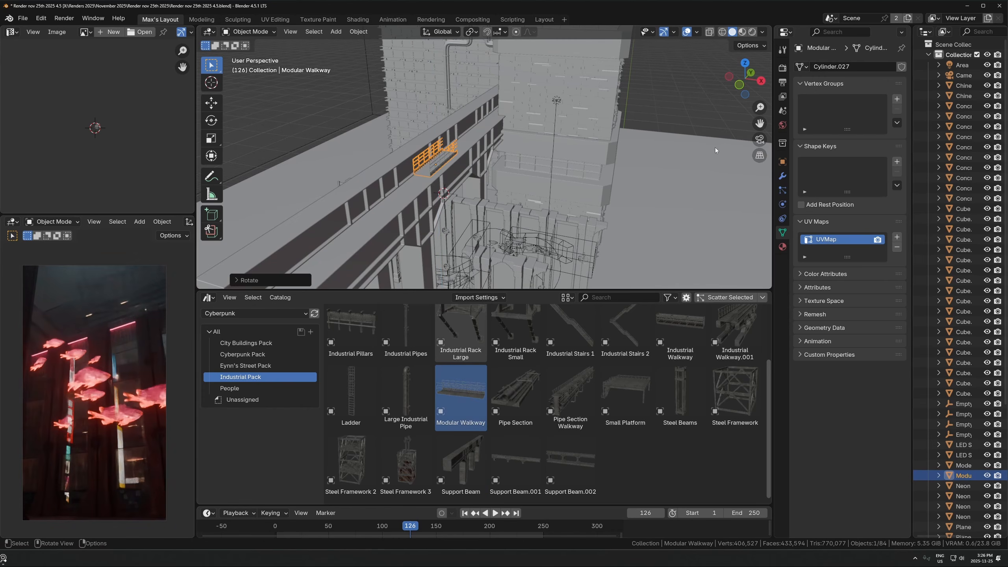
pyautogui.click(802, 66)
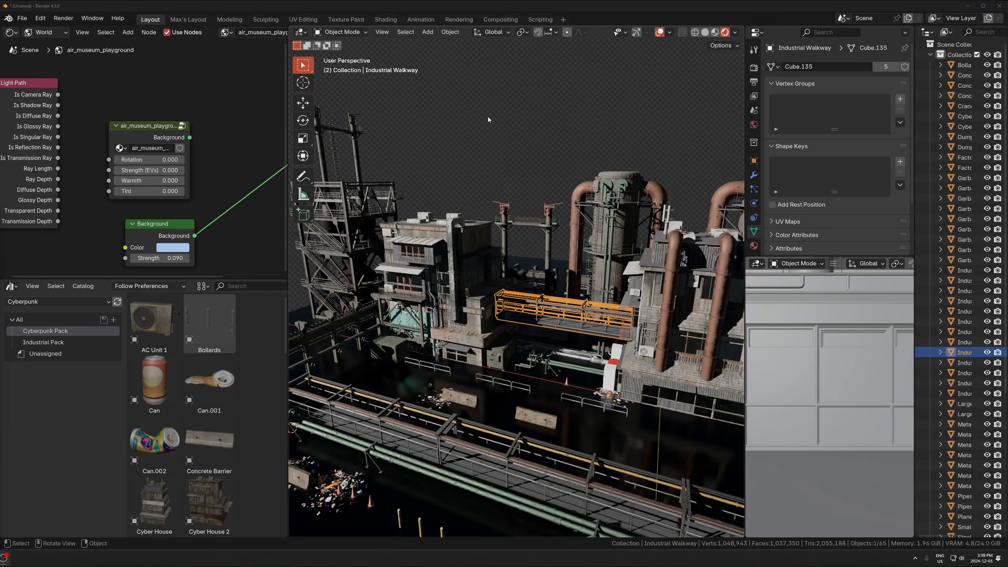
pyautogui.moveTo(506, 156); pyautogui.dragTo(510, 201, button='middle')
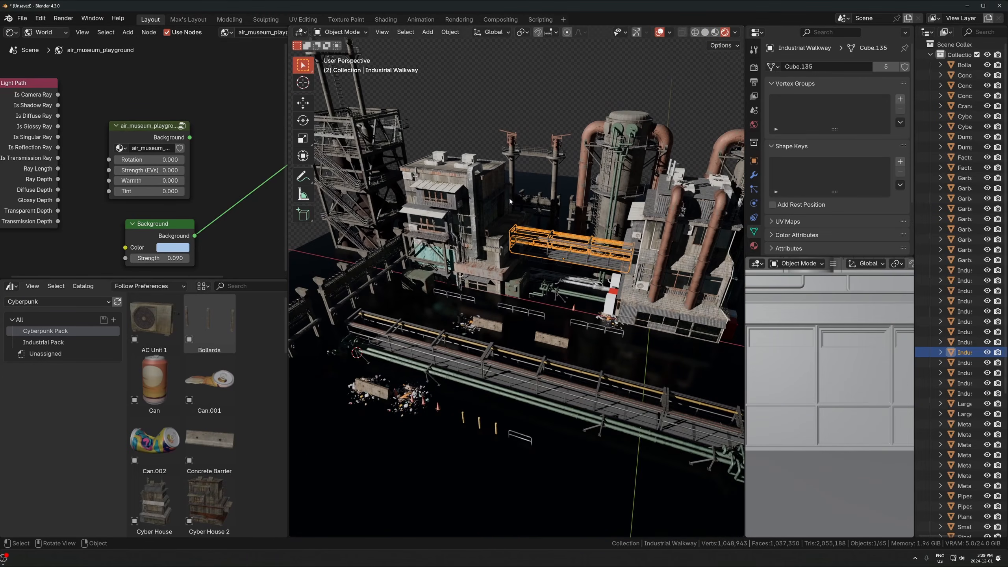
pyautogui.moveTo(445, 183); pyautogui.dragTo(468, 248, button='middle')
pyautogui.scroll(4, 437, 271)
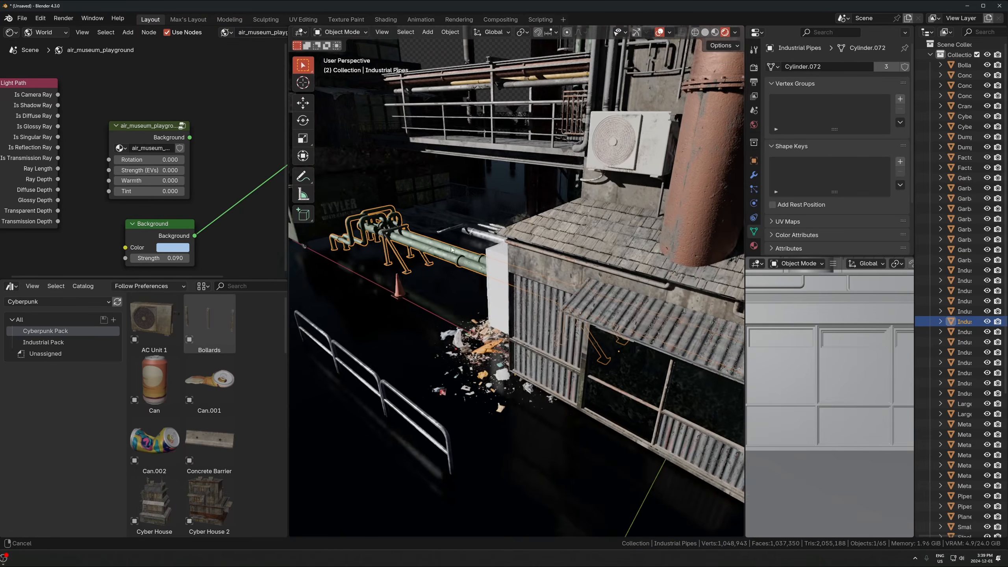
pyautogui.keyDown('shift'); pyautogui.moveTo(338, 274); pyautogui.dragTo(425, 322, button='middle'); pyautogui.keyUp('shift')
pyautogui.scroll(4, 425, 321)
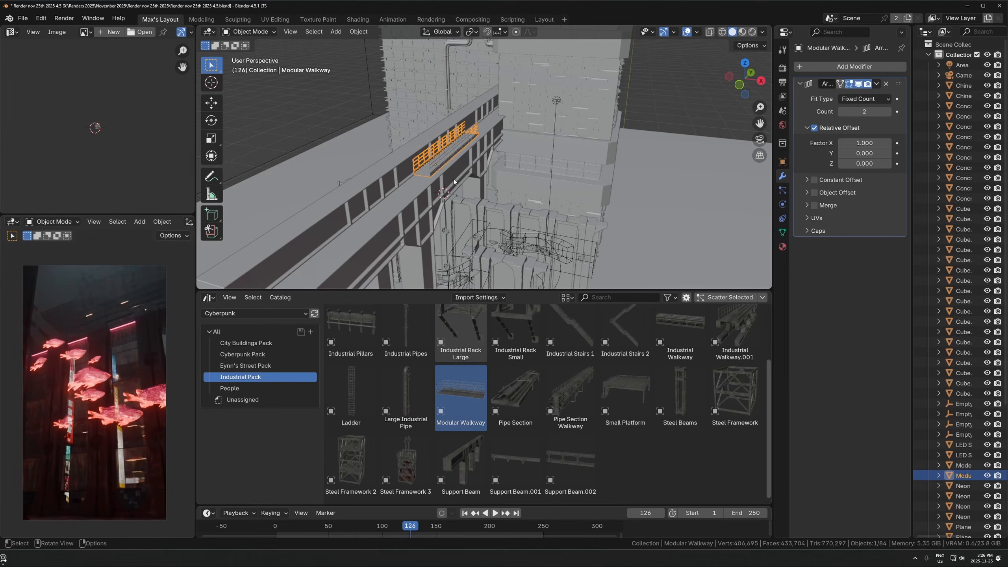
# Set the Modular Walkway's array count to 12 and reposition the walkway alongside the support beams
pyautogui.press('Return')
pyautogui.moveTo(440, 163); pyautogui.dragTo(446, 137, button='middle')
pyautogui.press('g')
pyautogui.click(494, 160)
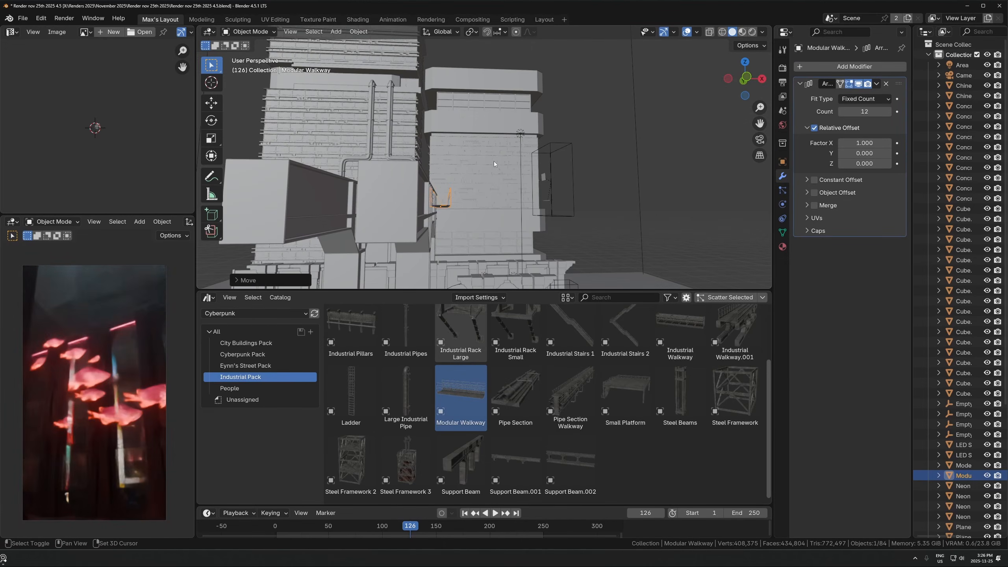
pyautogui.press('g')
pyautogui.moveTo(494, 160); pyautogui.dragTo(482, 199, button='middle')
pyautogui.click(491, 187)
pyautogui.press('g')
pyautogui.click(487, 175)
# Add the Large Industrial Pipe asset above the support beams, clear its rotation and rotate it 180° about Z
pyautogui.scroll(2, 405, 397)
pyautogui.moveTo(405, 461); pyautogui.dragTo(487, 191)
pyautogui.hotkey('alt', 'r')
pyautogui.write('rz180')
pyautogui.press('Return')
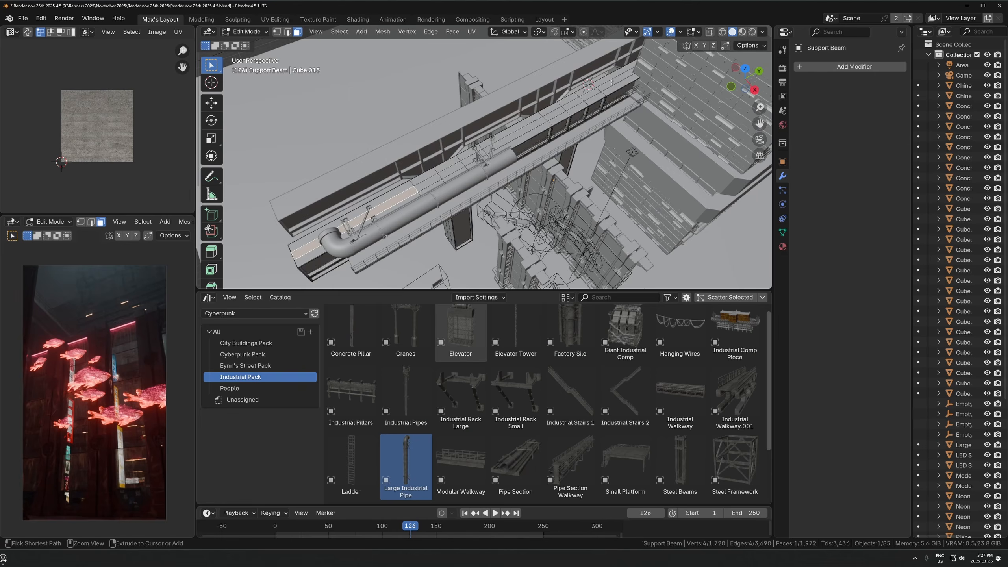
# Select the run of faces along the top of the Support Beam and extrude it upward into a tall wall
pyautogui.keyDown('ctrl'); pyautogui.click(617, 78); pyautogui.keyUp('ctrl')
pyautogui.moveTo(534, 195); pyautogui.dragTo(493, 202, button='middle')
pyautogui.press('e')
pyautogui.click(496, 157)
pyautogui.press('Tab')
# Move the Large Industrial Pipe along X, using a snap base on its bracket to seat it against the wall
pyautogui.click(488, 176)
pyautogui.scroll(3, 510, 199)
pyautogui.press('g')
pyautogui.press('x')
pyautogui.press('b')
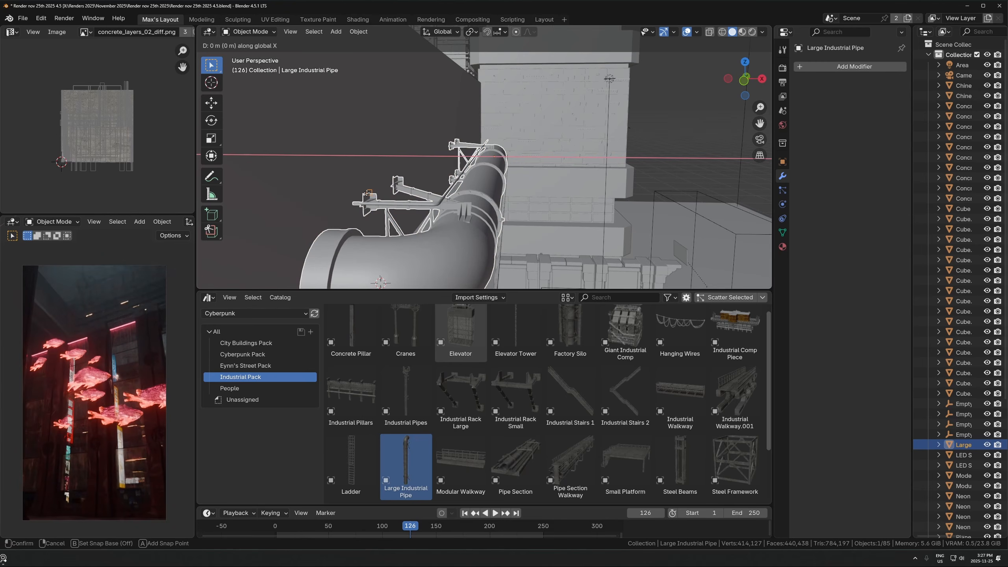
pyautogui.click(367, 193)
pyautogui.click(340, 185)
# Duplicate the Large Industrial Pipe and snap the copy along Y to the open end of the first pipe
pyautogui.keyDown('shift'); pyautogui.moveTo(390, 187); pyautogui.dragTo(444, 184, button='middle'); pyautogui.keyUp('shift')
pyautogui.scroll(-4, 484, 215)
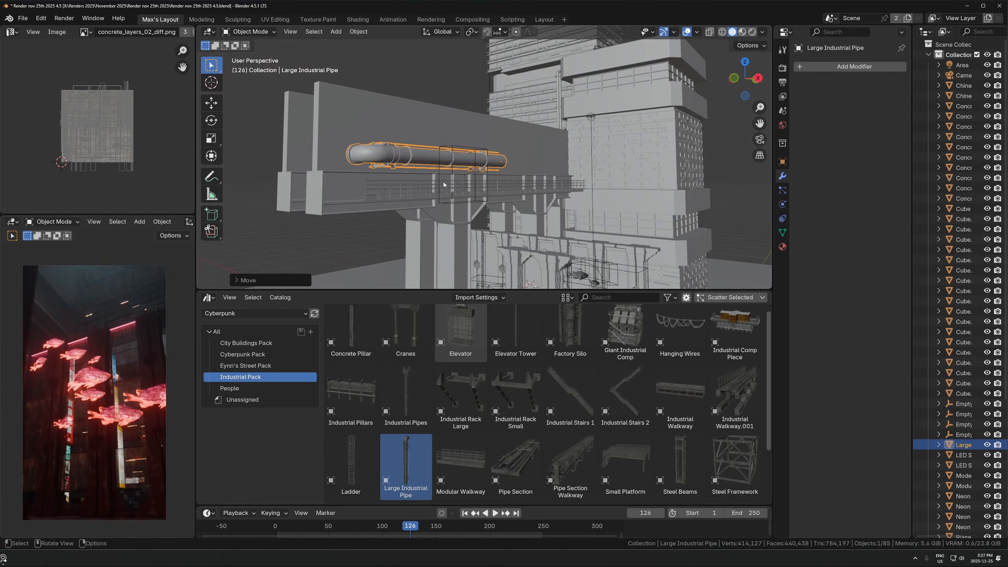
pyautogui.hotkey('shift', 'd')
pyautogui.press('g')
pyautogui.press('y')
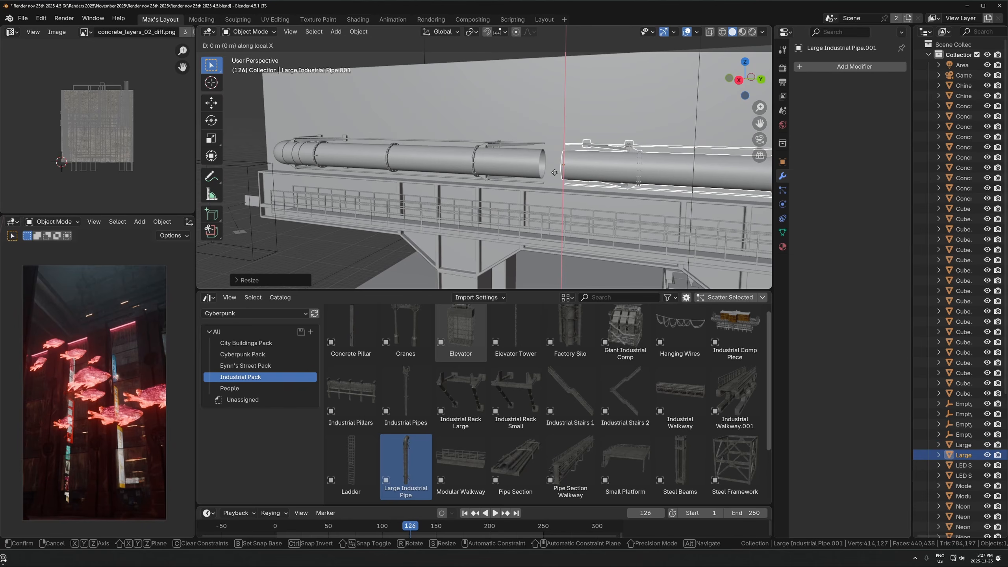
pyautogui.press('b')
pyautogui.click(564, 172)
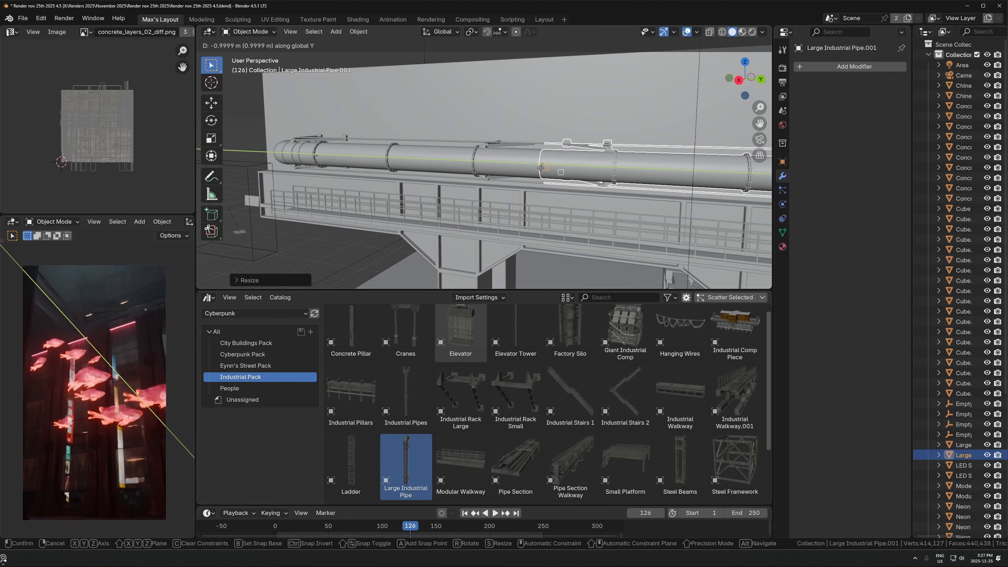
pyautogui.click(572, 209)
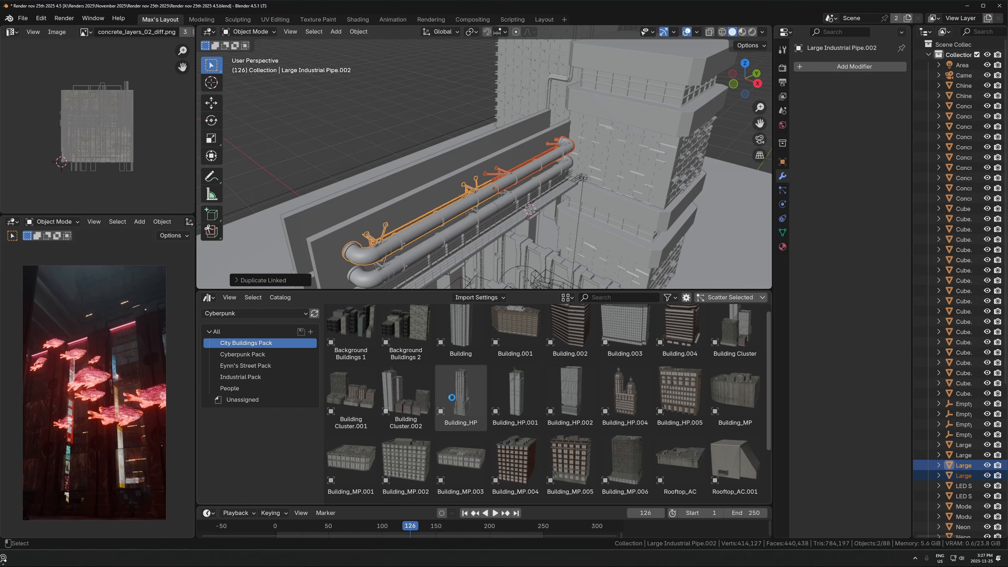
# Save the file, then add the Building_HP.002 asset behind the pipes and adjust its height along Z
pyautogui.hotkey('ctrl', 's')
pyautogui.moveTo(574, 401); pyautogui.dragTo(501, 129)
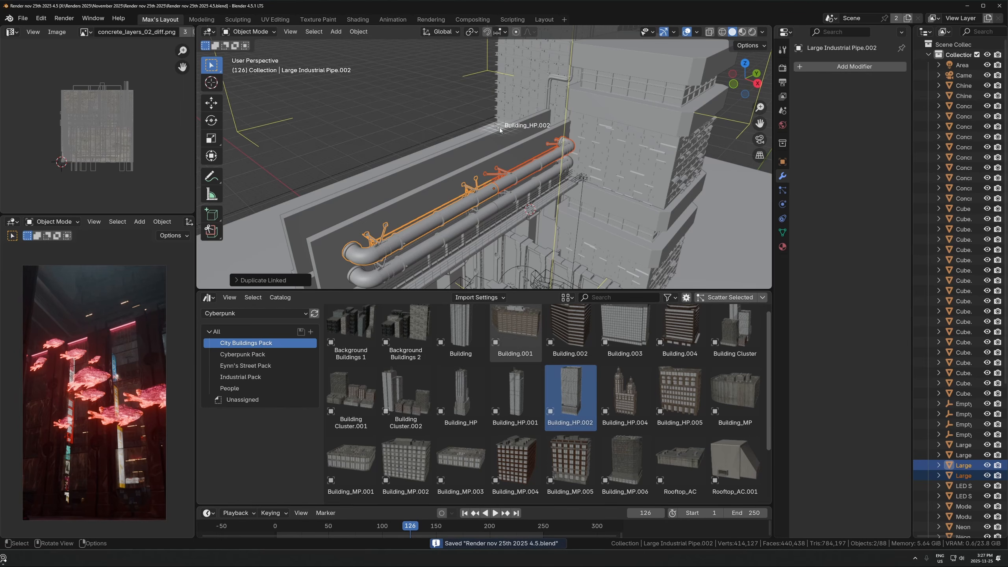
pyautogui.press('g')
pyautogui.press('z')
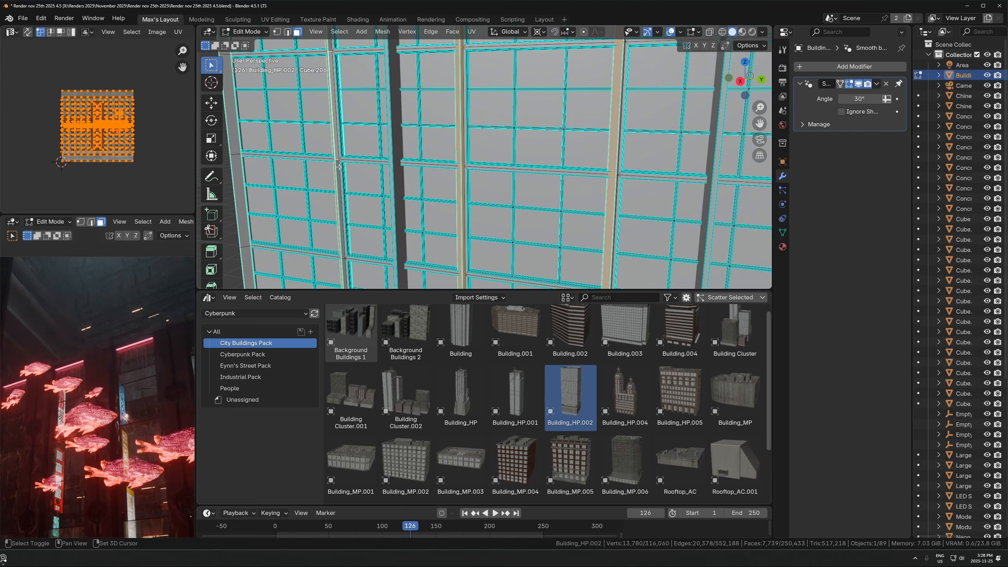
# Extend the facade strip selection on Building_HP.002 to similar faces and deselect those in the building's lower part
pyautogui.hotkey('shift', 'g')
pyautogui.click(340, 166)
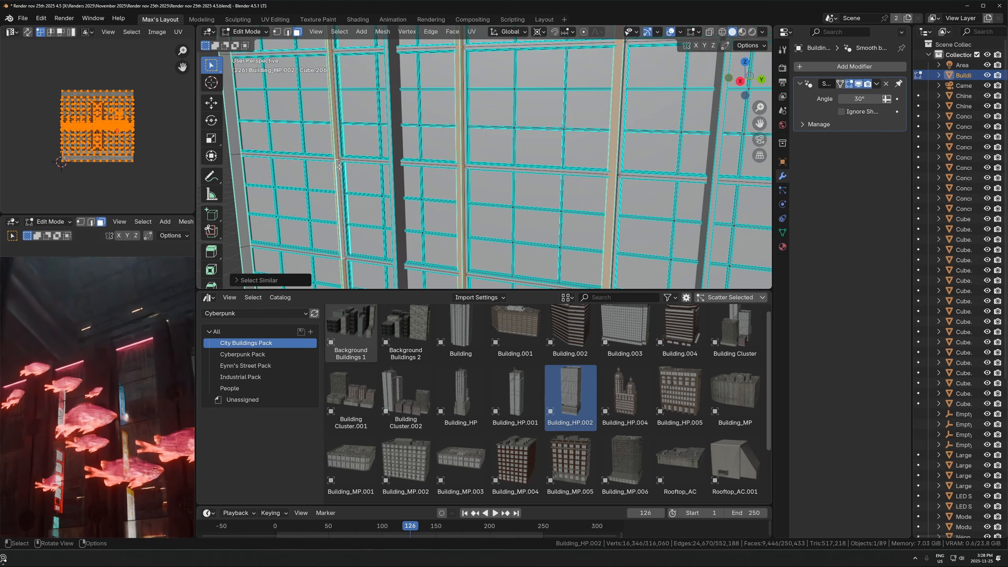
pyautogui.scroll(-12, 462, 169)
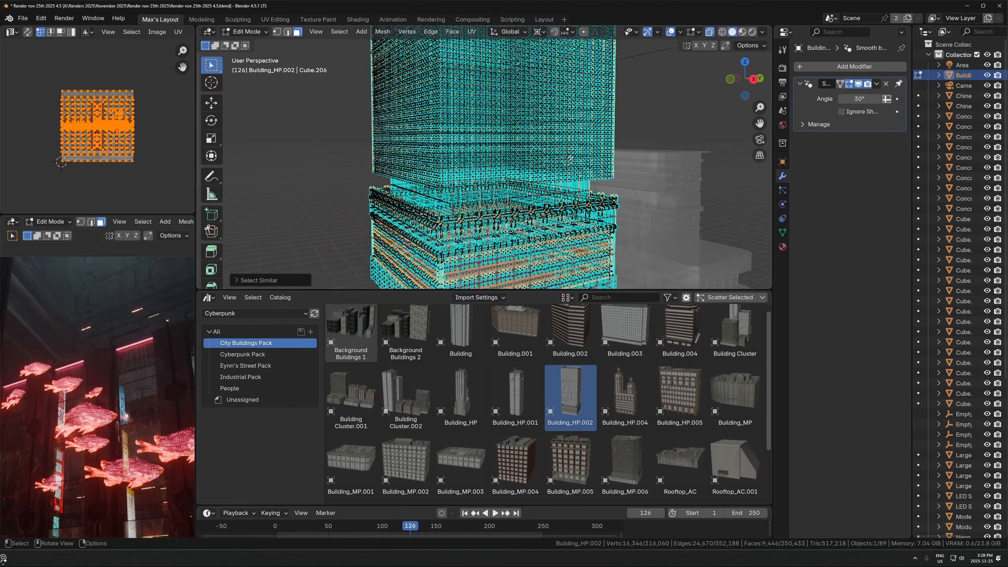
pyautogui.scroll(-4, 463, 169)
pyautogui.moveTo(335, 276); pyautogui.dragTo(616, 182)
pyautogui.scroll(5, 616, 182)
pyautogui.hotkey('alt', 'z')
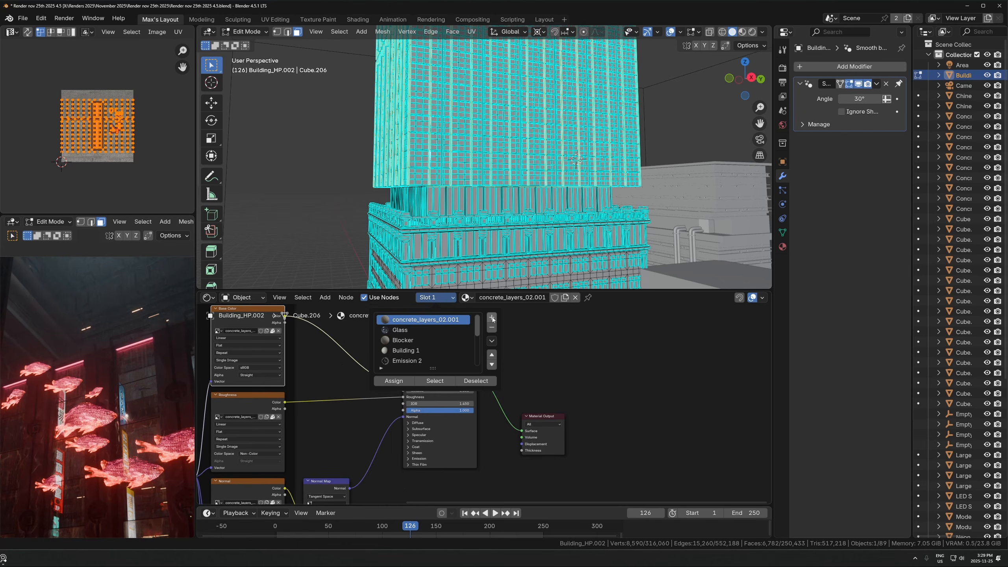
# Add a material slot to Building_HP.002, assign the selected facade strips to it and create a new material there
pyautogui.click(492, 317)
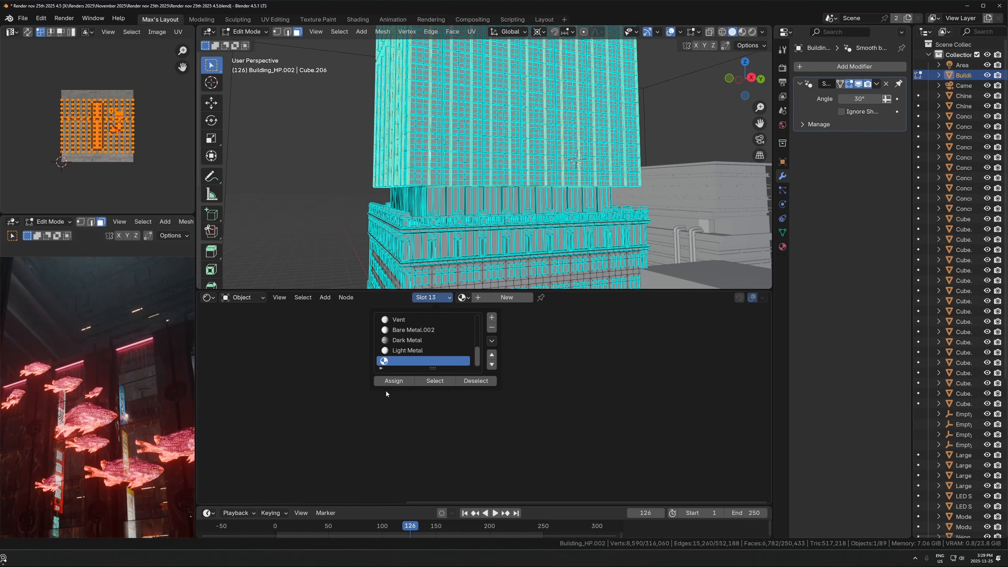
pyautogui.click(393, 381)
pyautogui.click(499, 298)
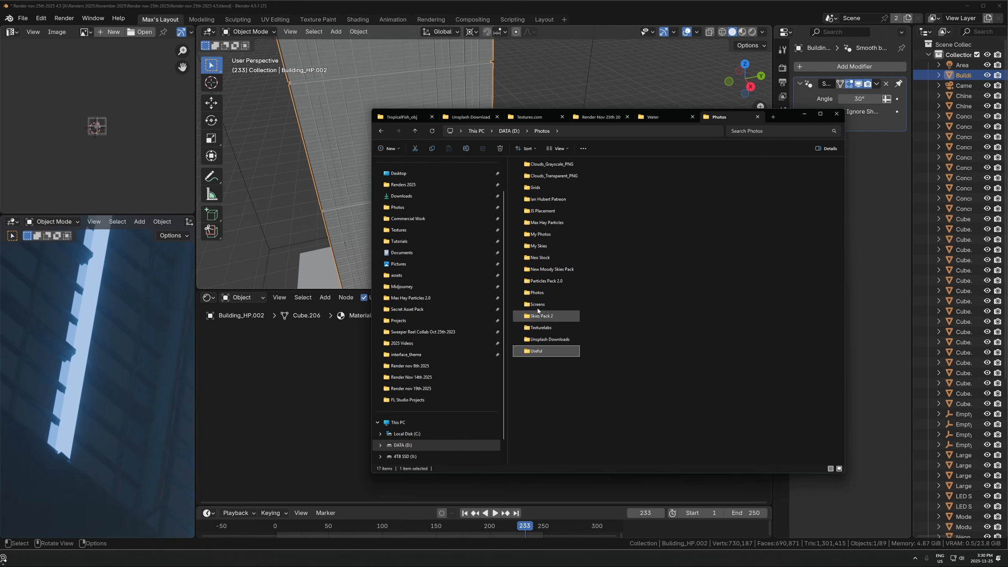
# Bring the image 20230225_185217.jpg from the Screens folder into the facade strip material
pyautogui.doubleClick(538, 305)
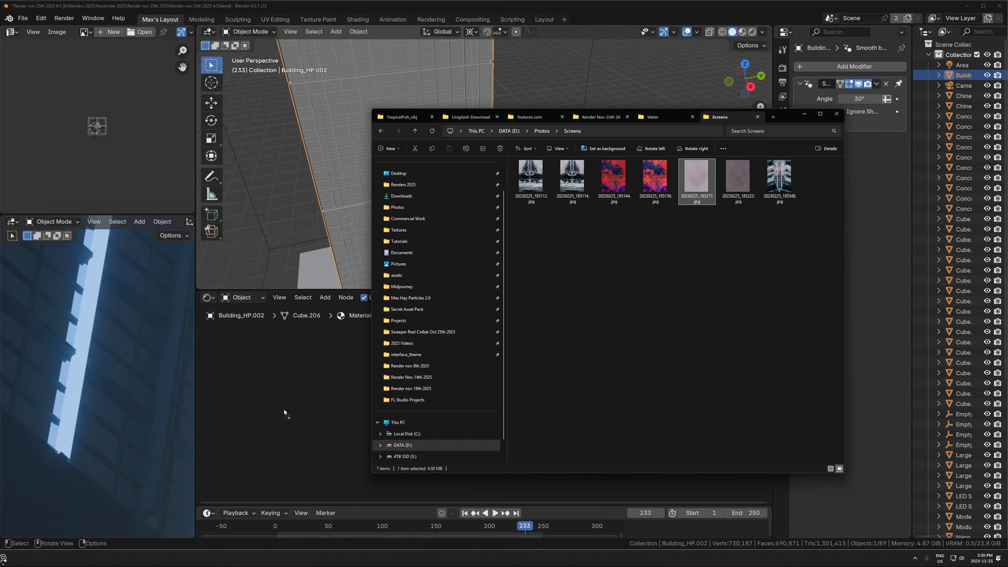
pyautogui.moveTo(283, 409); pyautogui.dragTo(284, 410)
pyautogui.moveTo(436, 388); pyautogui.dragTo(447, 377)
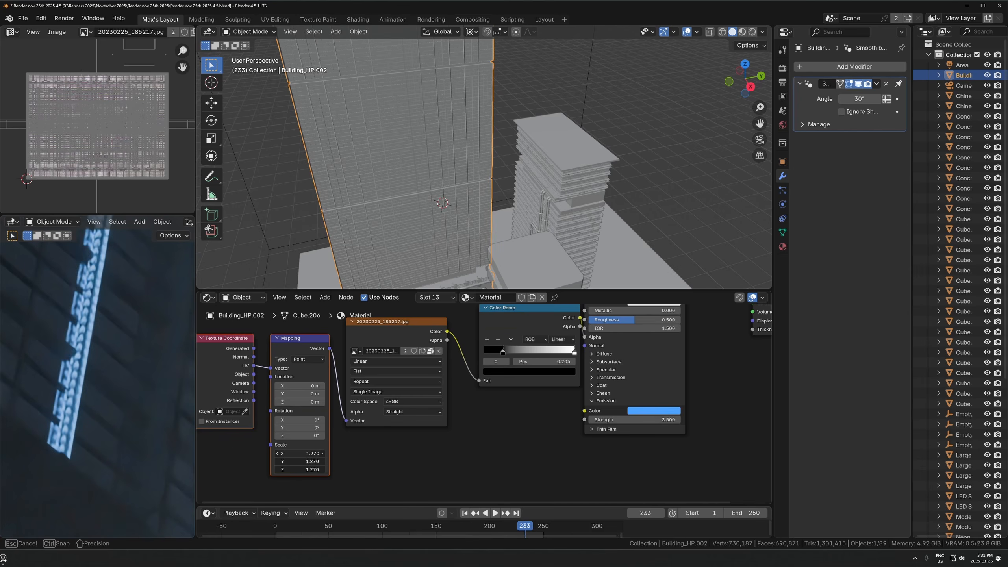
# Set the screen image's Mapping scale to 1.280 on all axes and shift the Color Ramp's black stop toward white
pyautogui.moveTo(300, 453); pyautogui.dragTo(303, 453)
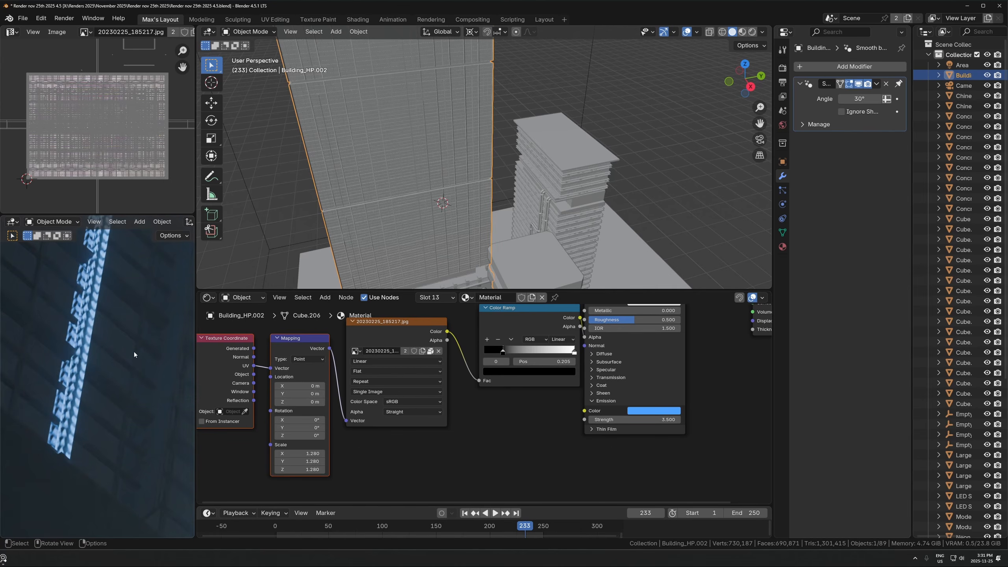
pyautogui.scroll(-3, 132, 349)
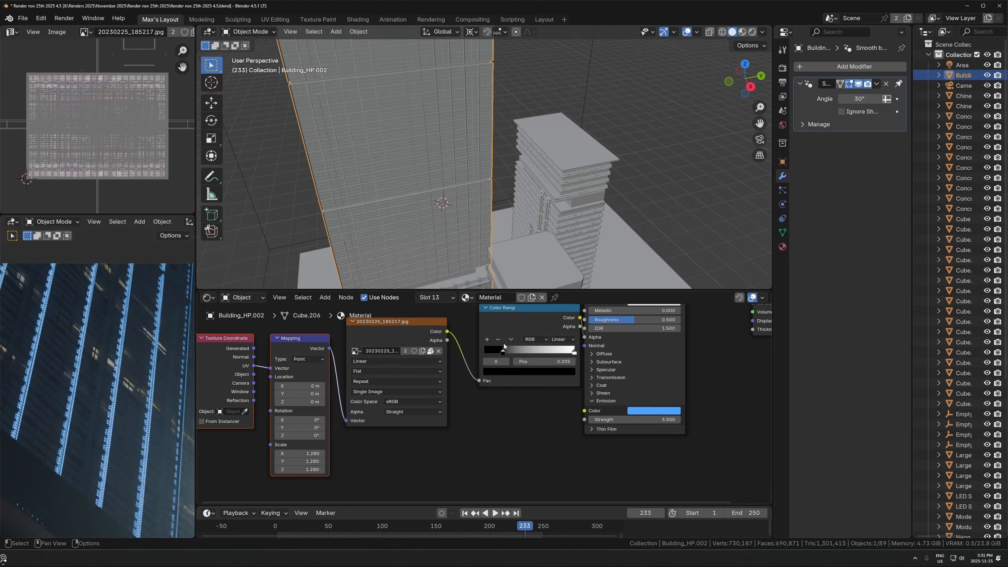
pyautogui.moveTo(504, 346); pyautogui.dragTo(548, 351)
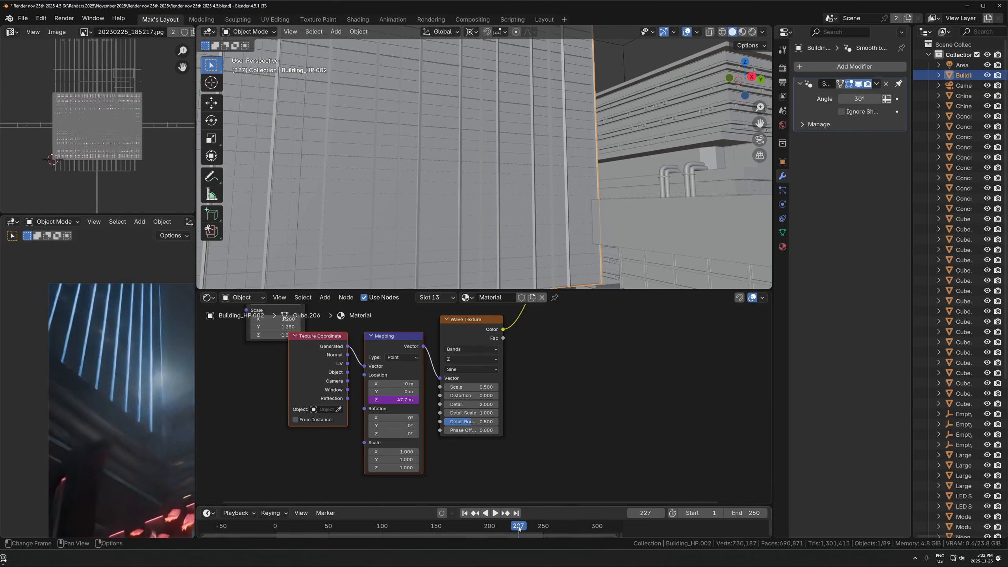
# Preview the animated wave pattern and edit the driver on its Mapping node's Z location to change the motion
pyautogui.moveTo(517, 527); pyautogui.dragTo(492, 529)
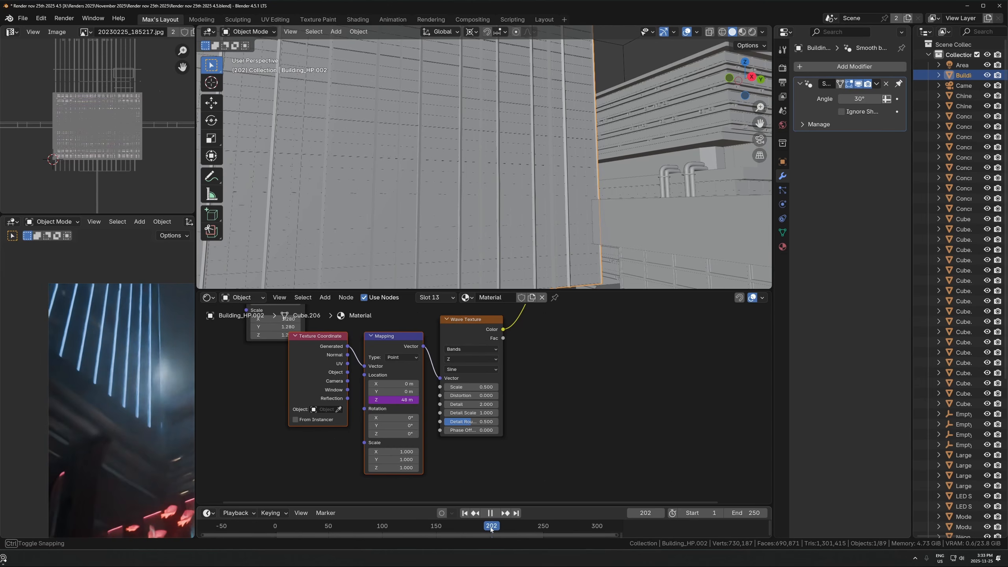
pyautogui.press('space')
pyautogui.press('space')
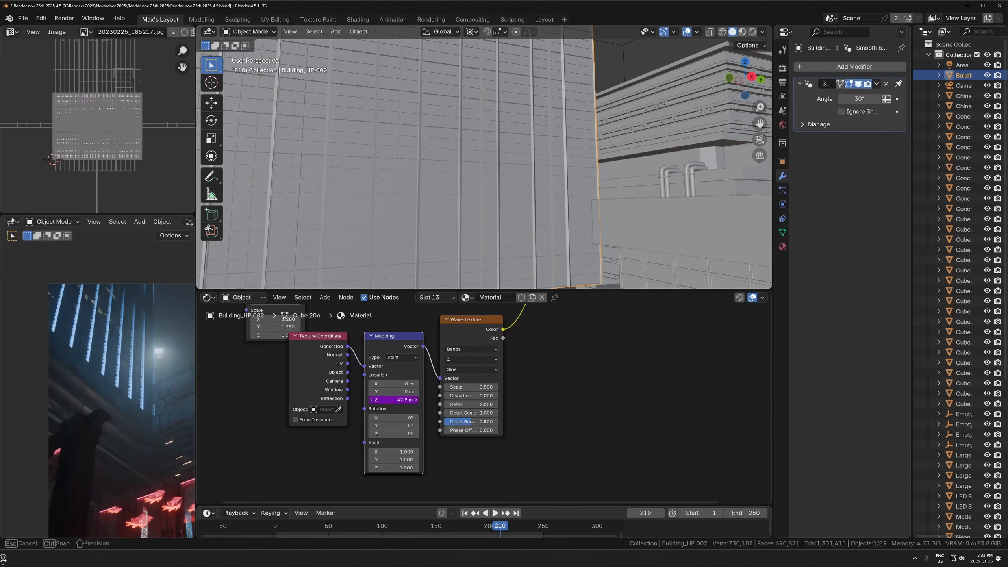
pyautogui.press('Return')
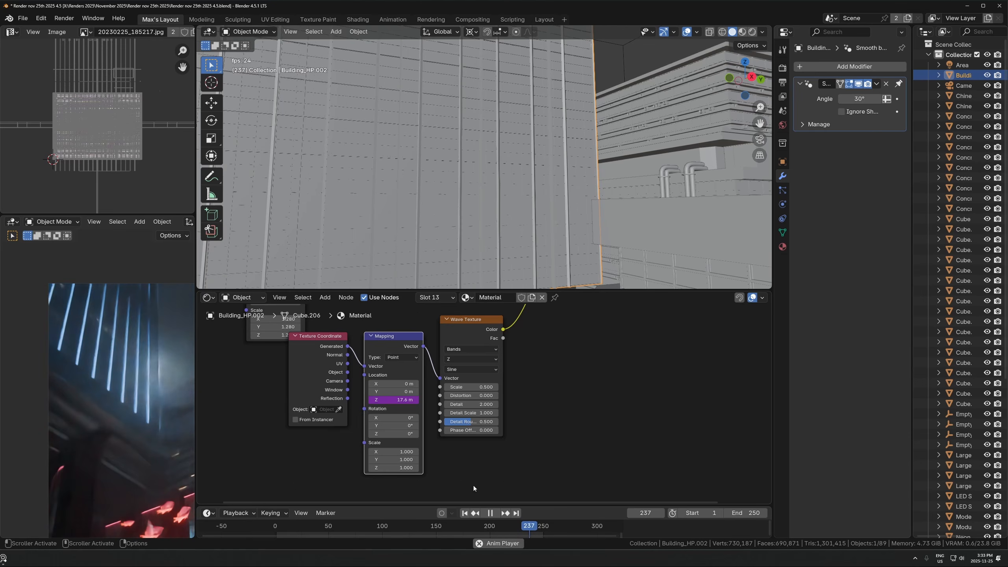
pyautogui.press('space')
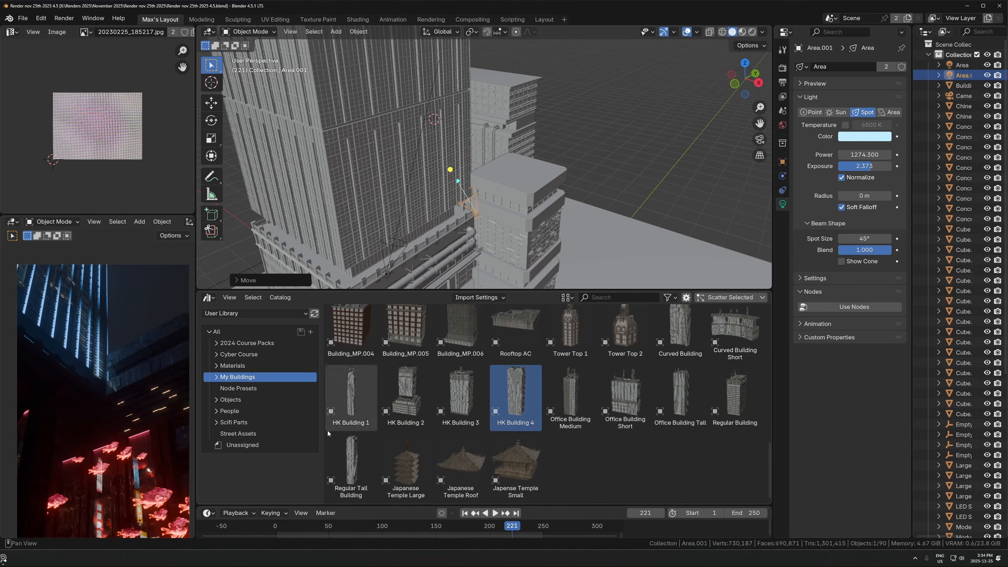
# Add the Regular Tall Building asset beside the existing towers and select all its window faces with Select Similar
pyautogui.click(329, 474)
pyautogui.moveTo(328, 474); pyautogui.dragTo(561, 217)
pyautogui.hotkey('shift', 'g')
pyautogui.click(458, 184)
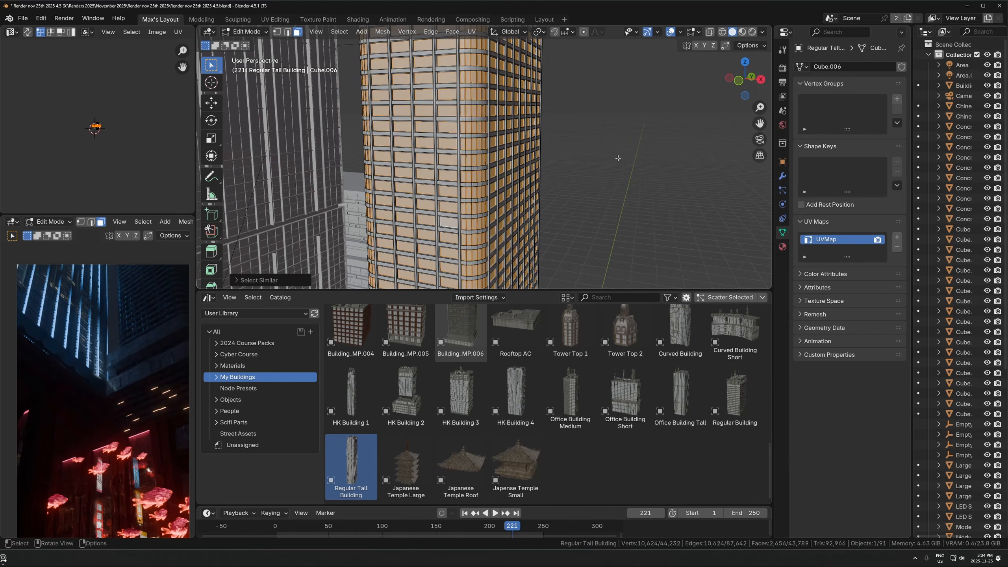
# Duplicate the window faces in place, separate them into their own object and give it the Emission 2 material
pyautogui.hotkey('shift', 'd')
pyautogui.rightClick(618, 157)
pyautogui.press('s')
pyautogui.click(462, 298)
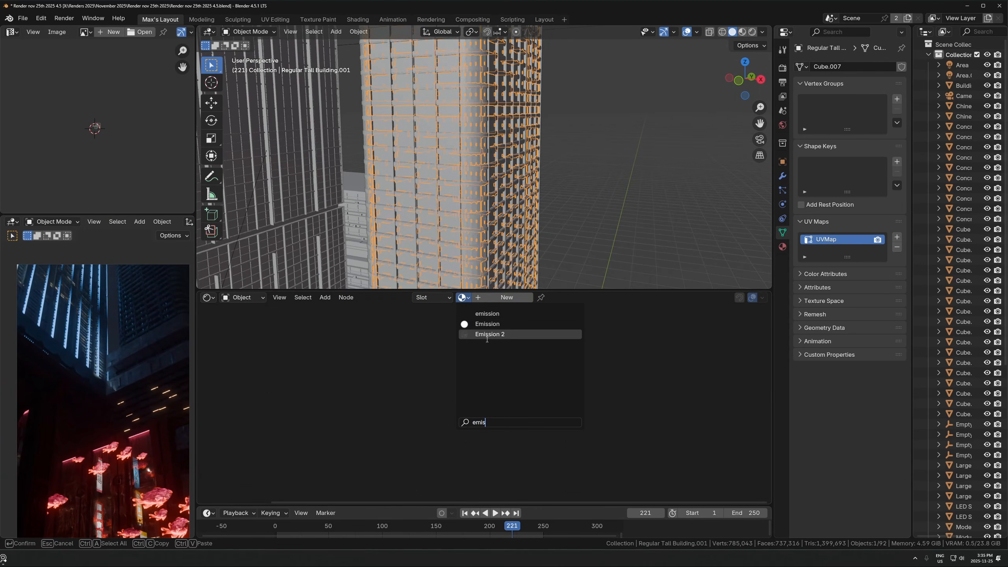
pyautogui.click(487, 335)
# Unwrap all faces of the separated window object, then scale and shift the UVs over the building windows texture
pyautogui.press('Tab')
pyautogui.press('a')
pyautogui.hotkey('alt', 'z')
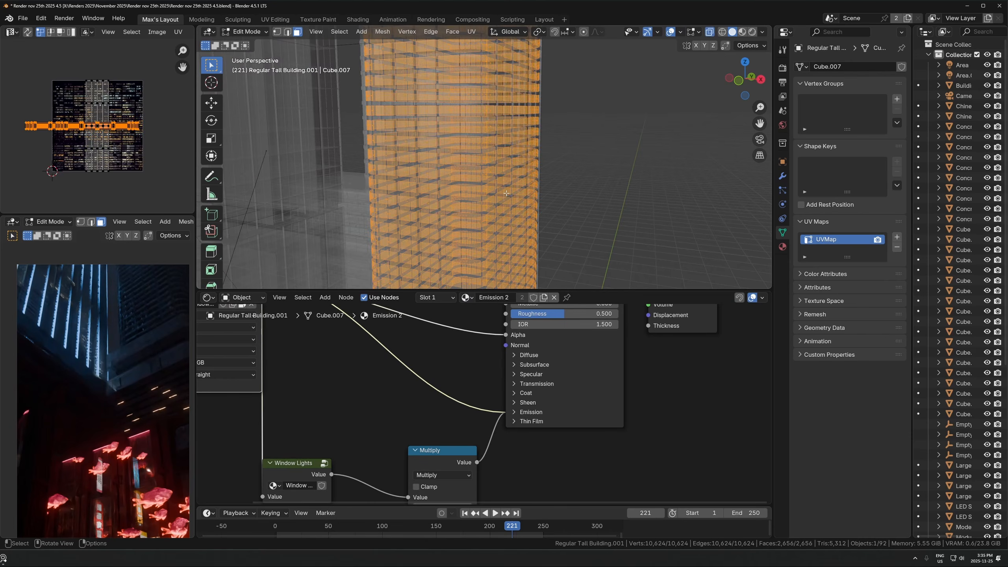
pyautogui.press('u')
pyautogui.click(451, 187)
pyautogui.press('s')
pyautogui.click(180, 111)
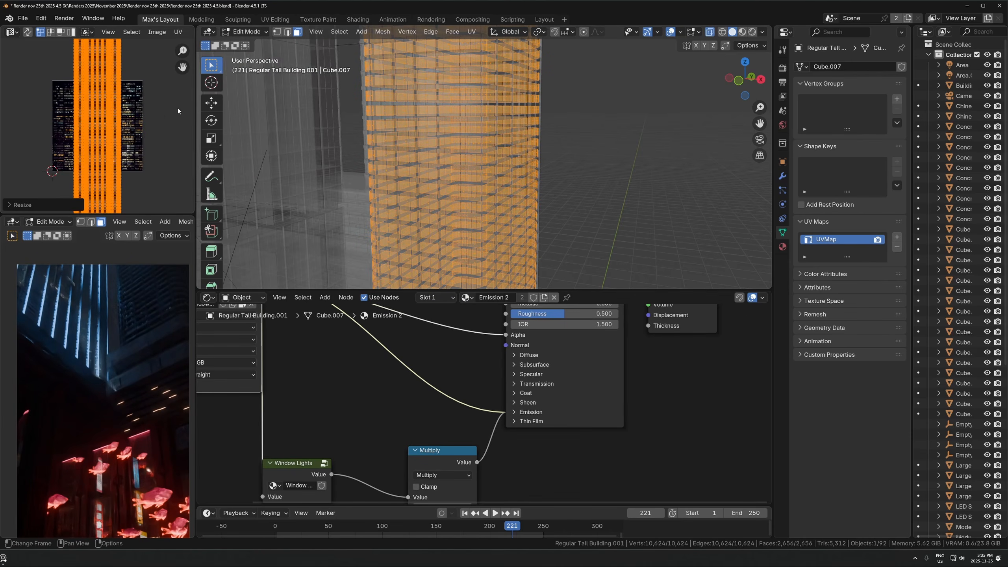
pyautogui.press('g')
pyautogui.click(118, 111)
pyautogui.press('Tab')
pyautogui.press('Tab')
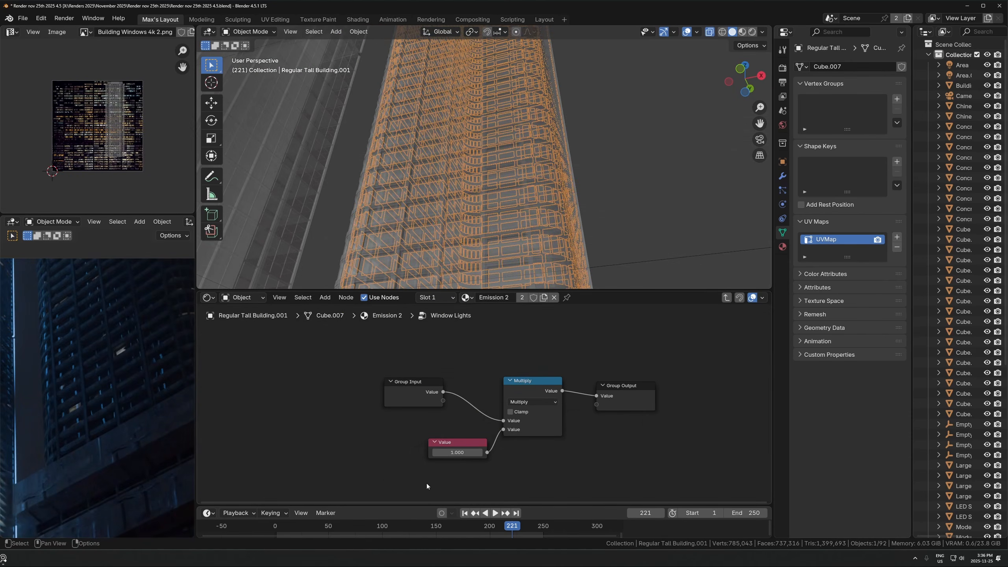
# Reposition the area light above the two towers within the horizontal plane, keeping its height locked
pyautogui.scroll(-5, 153, 377)
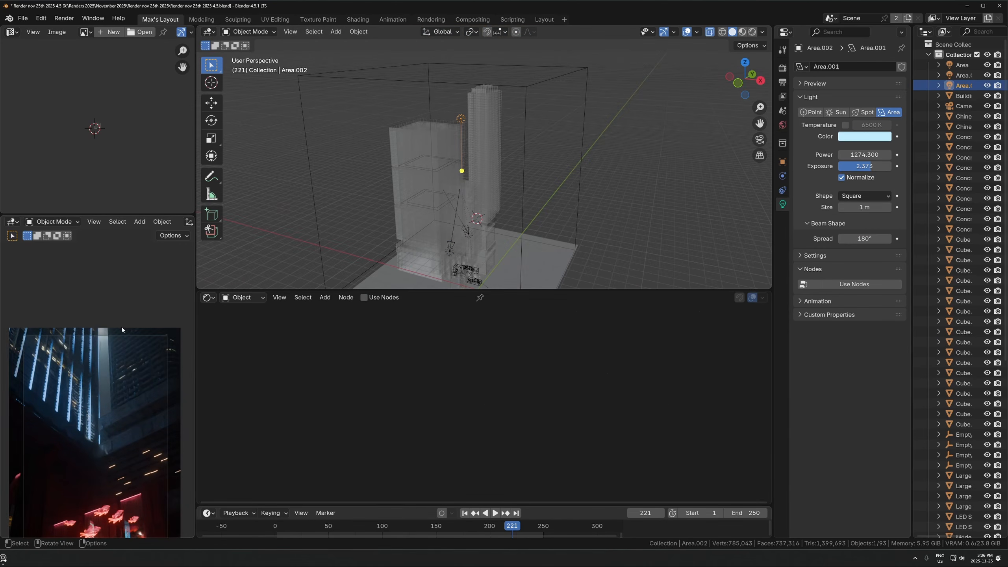
pyautogui.scroll(-2, 121, 327)
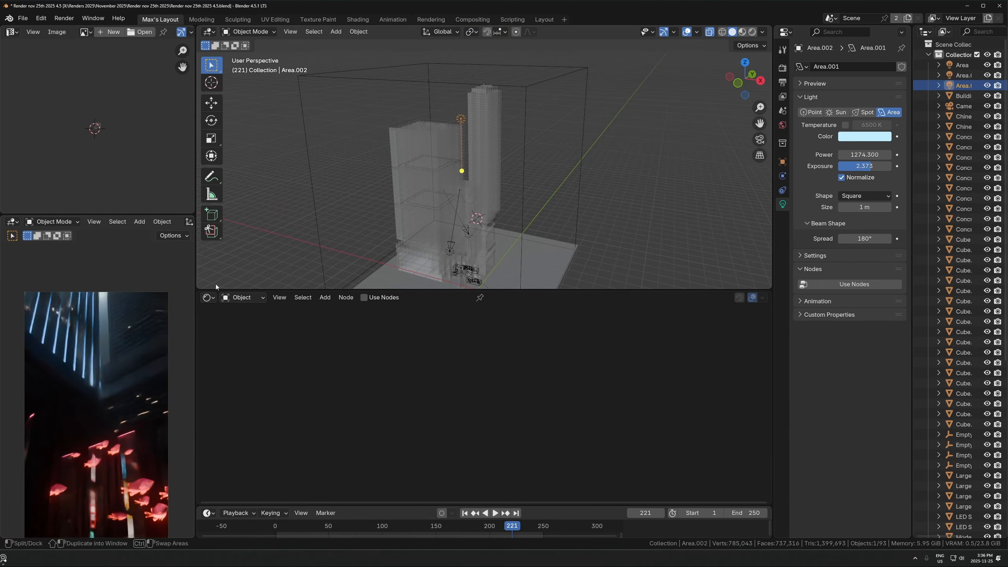
pyautogui.moveTo(216, 283); pyautogui.dragTo(499, 110, button='middle')
pyautogui.hotkey('shift', 'd')
pyautogui.hotkey('shift', 'z')
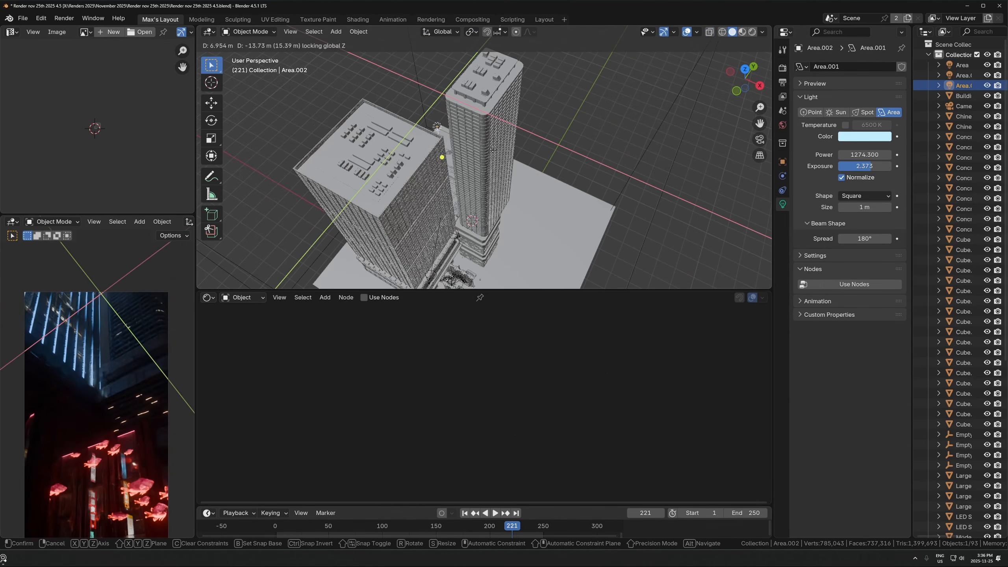
pyautogui.click(504, 179)
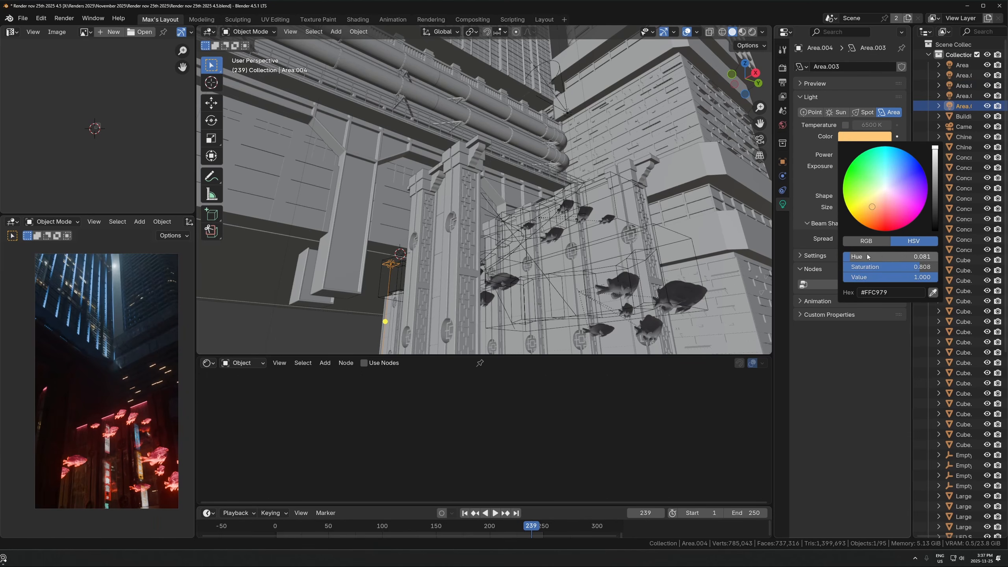
# Shift the selected area light's colour to a warmer orange and adjust the light's height along the Z axis
pyautogui.moveTo(867, 256); pyautogui.dragTo(865, 257)
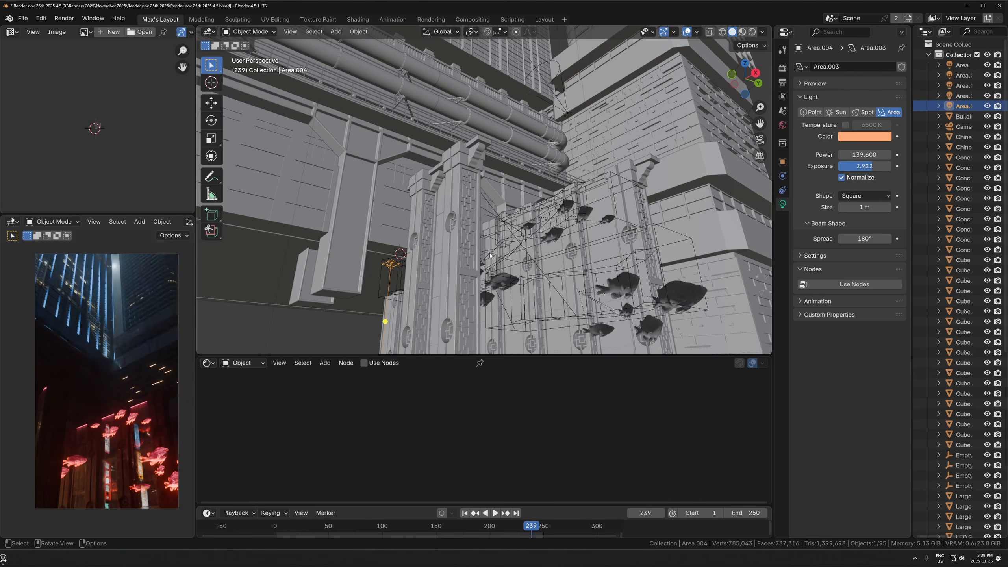
pyautogui.press('KP_Decimal')
pyautogui.moveTo(490, 256); pyautogui.dragTo(535, 197, button='middle')
pyautogui.scroll(-5, 446, 301)
pyautogui.press('g')
pyautogui.press('z')
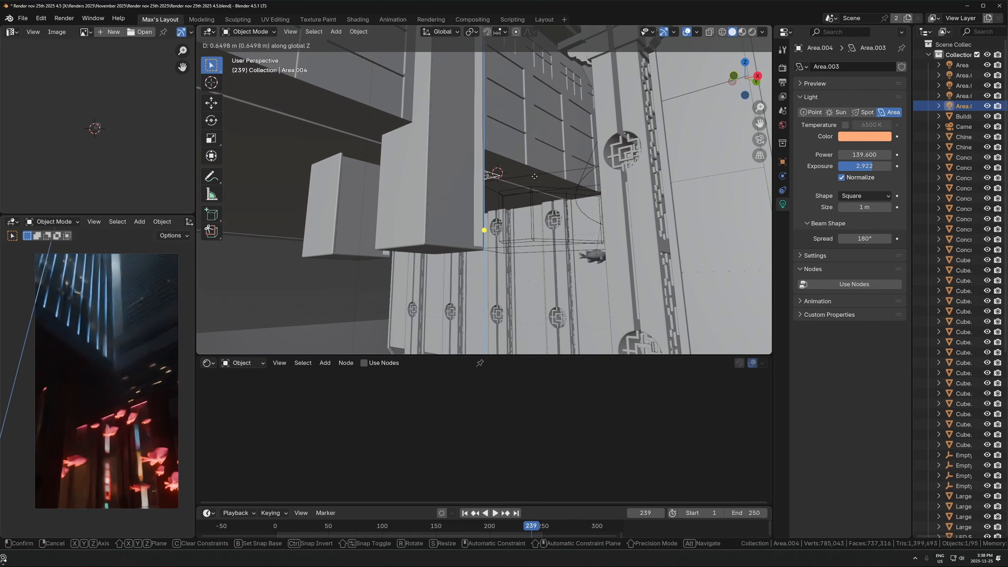
pyautogui.click(514, 178)
pyautogui.scroll(-4, 517, 188)
pyautogui.scroll(2, 507, 185)
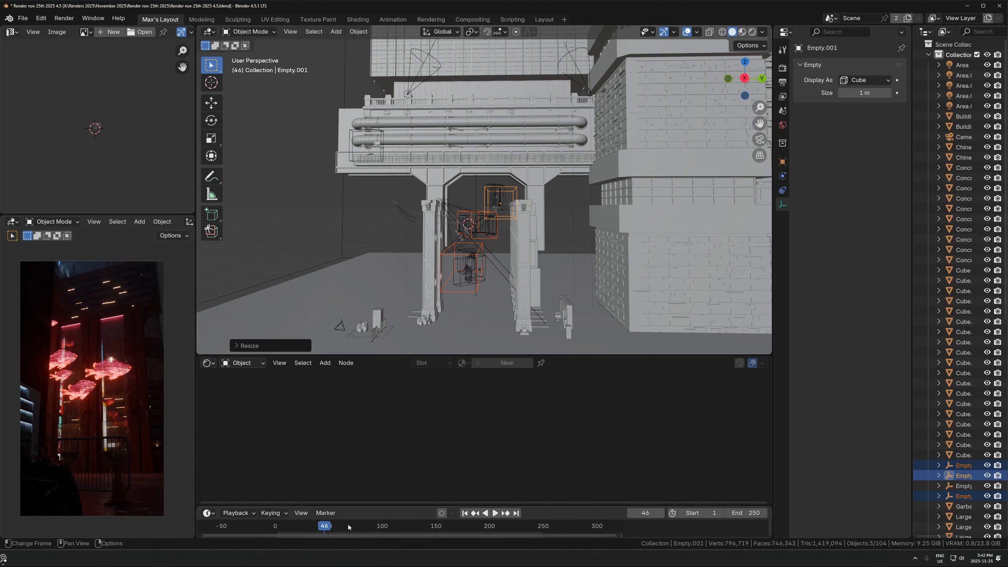
# Go to frame 135 and rescale the additional fish path lattice above the gate pillars
pyautogui.moveTo(350, 527); pyautogui.dragTo(419, 528)
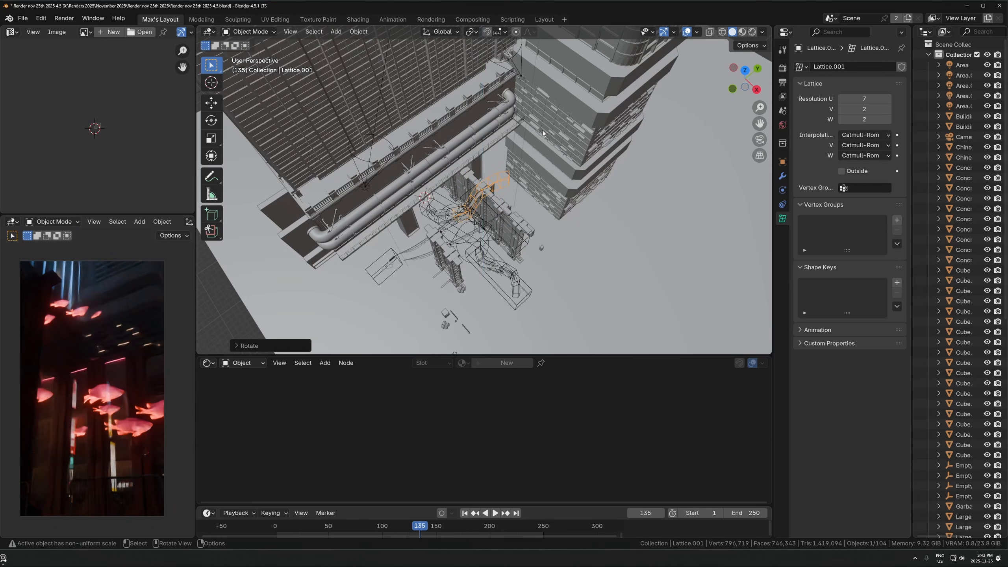
pyautogui.press('s')
pyautogui.click(627, 170)
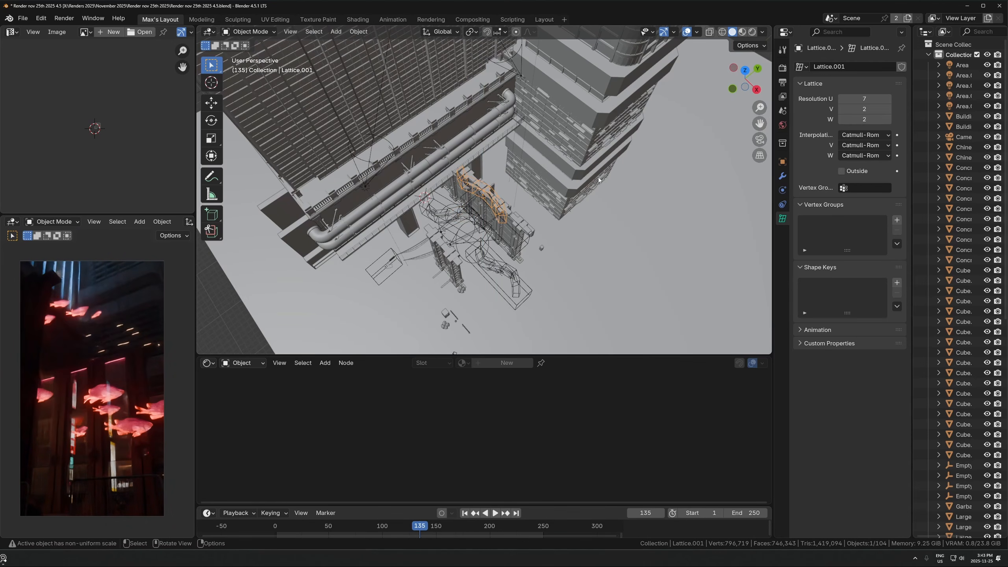
pyautogui.press('s')
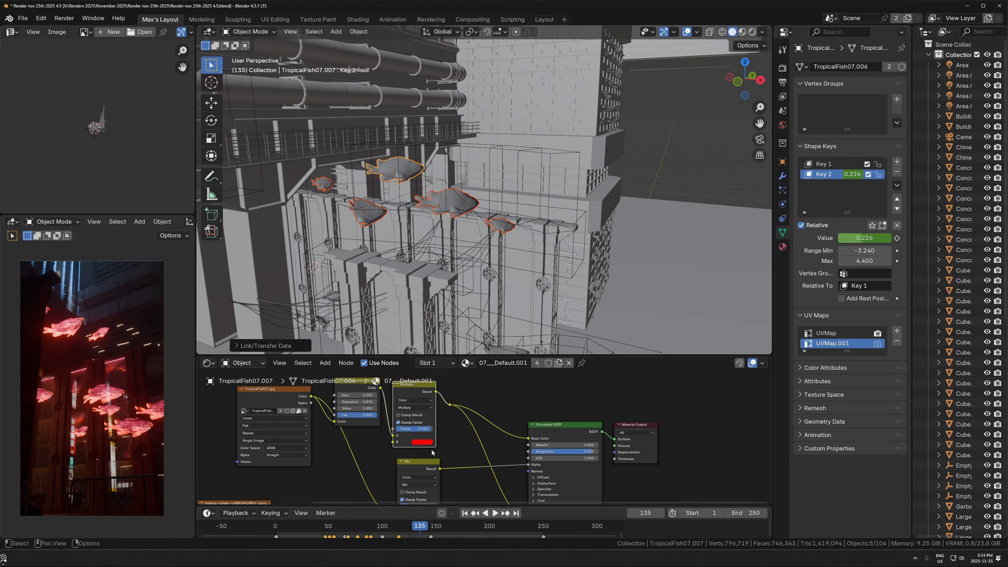
# Change the Multiply node's colour to light blue in the 07__Default.001 material of the upper fish school
pyautogui.click(422, 442)
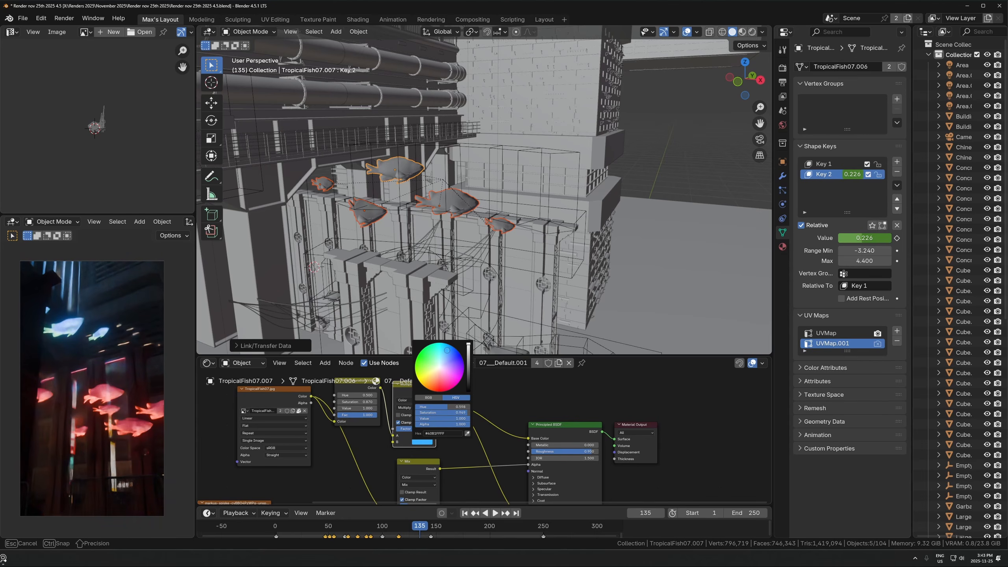
pyautogui.moveTo(375, 435); pyautogui.dragTo(388, 462, button='middle')
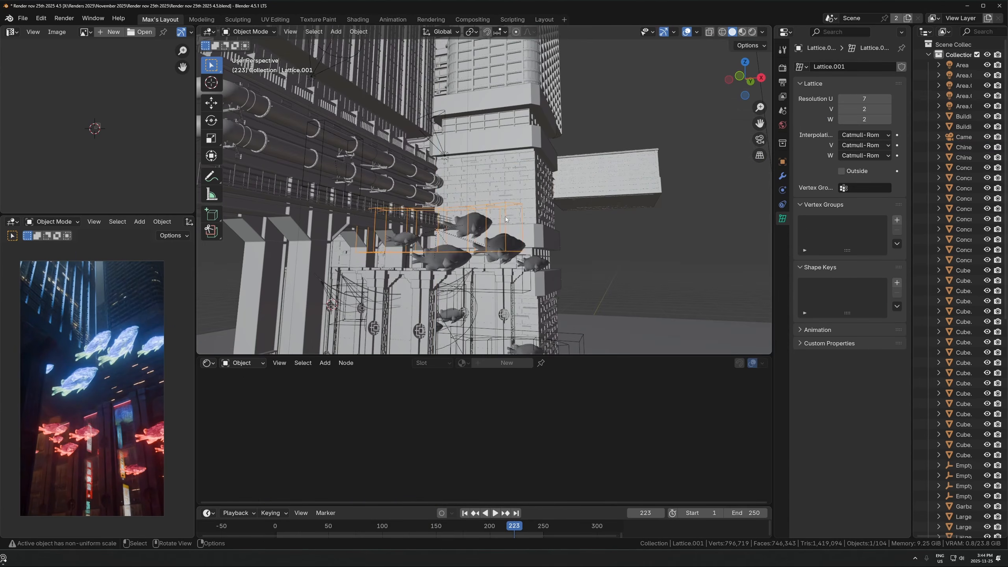
# Reposition the blue fish school's lattice along the Z axis and rescale the cube empty Empty.001
pyautogui.press('g')
pyautogui.press('z')
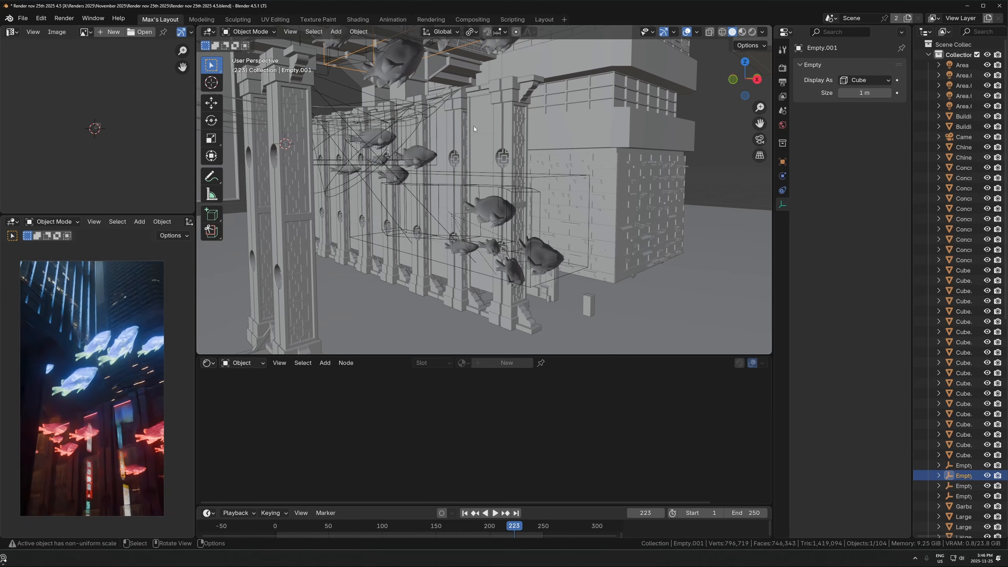
pyautogui.moveTo(480, 119); pyautogui.dragTo(494, 153, button='middle')
pyautogui.press('s')
pyautogui.click(515, 156)
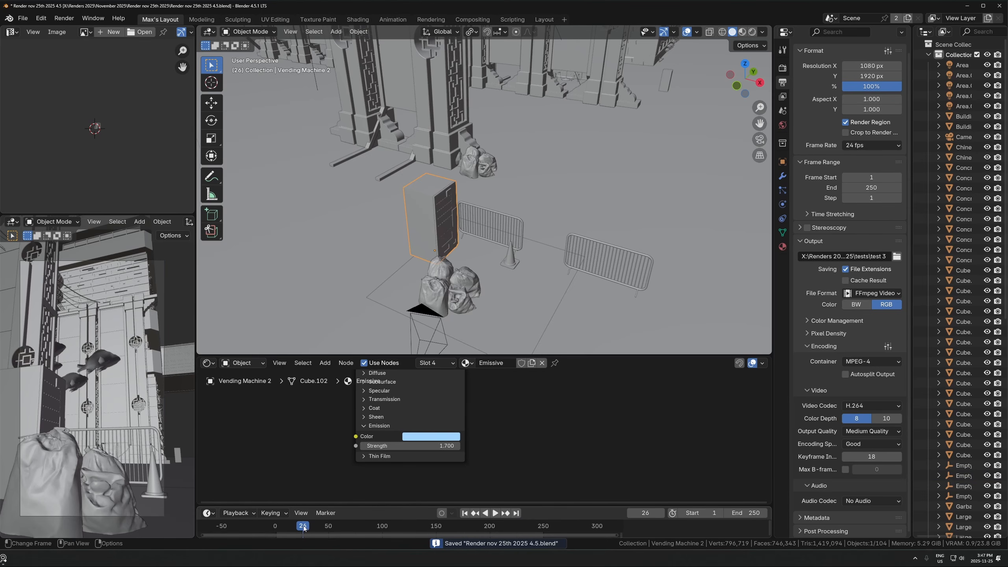
# Render a still image of frame 26
pyautogui.press('F12')
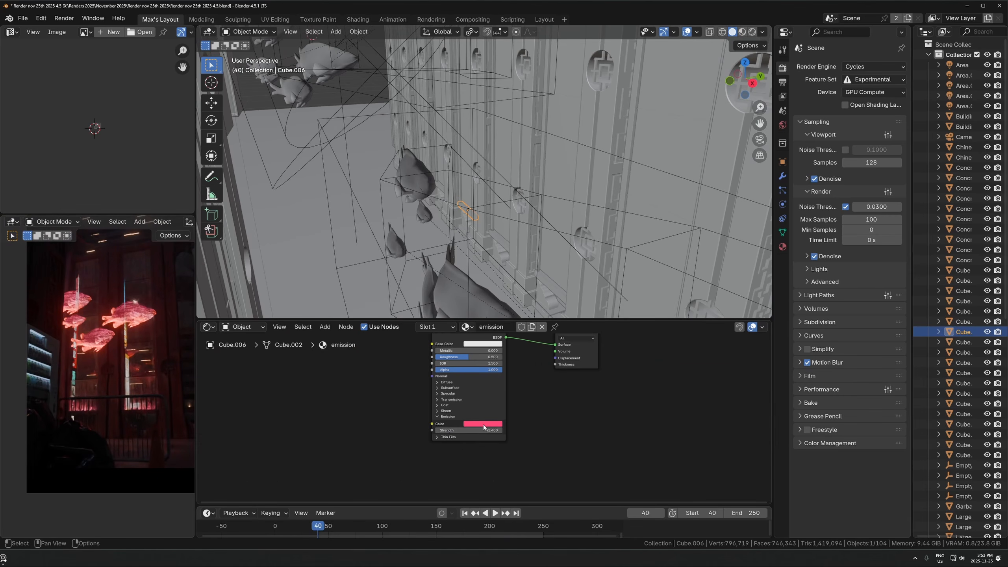
# Change the emission material of Cube.006 to cyan and lower its emission strength
pyautogui.click(483, 425)
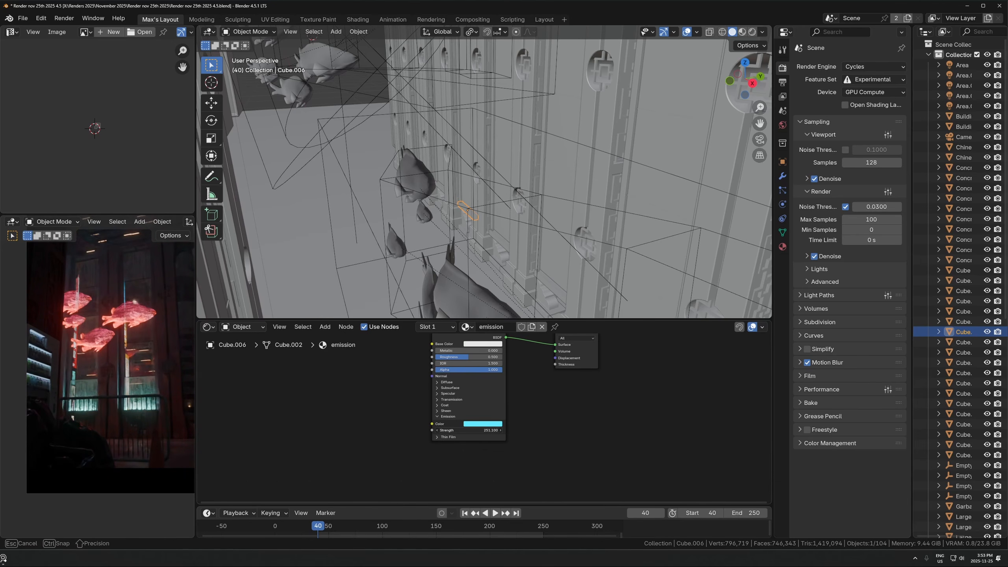
pyautogui.moveTo(468, 430); pyautogui.dragTo(453, 430)
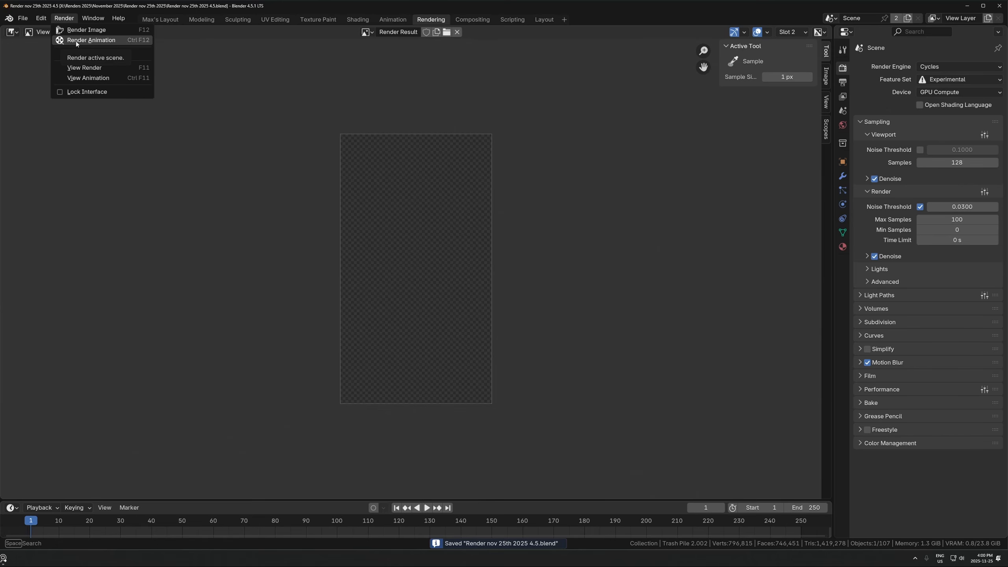
# Start rendering the full animation and bring the render window fully into view
pyautogui.click(75, 41)
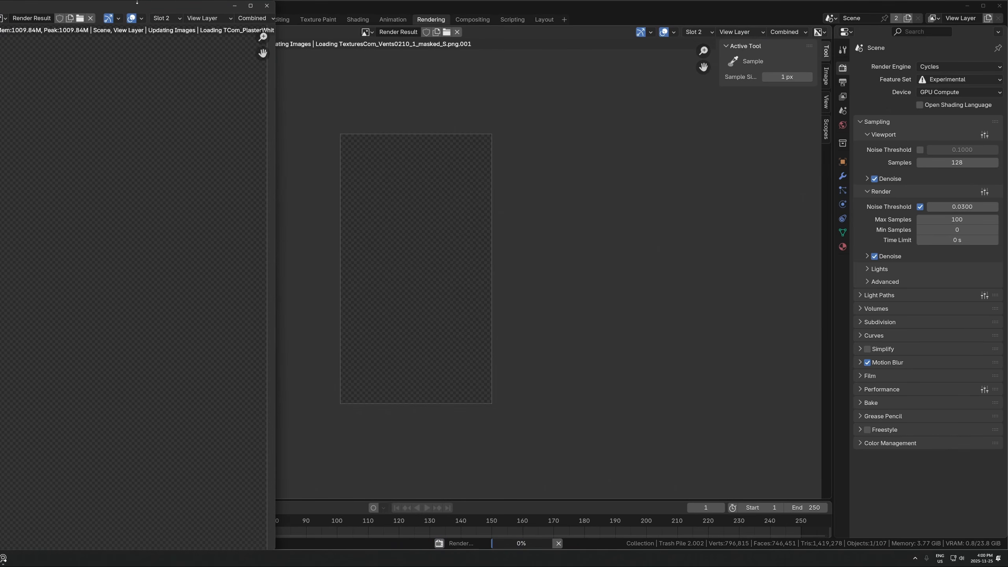
pyautogui.moveTo(119, 6); pyautogui.dragTo(371, 18)
pyautogui.click(24, 415)
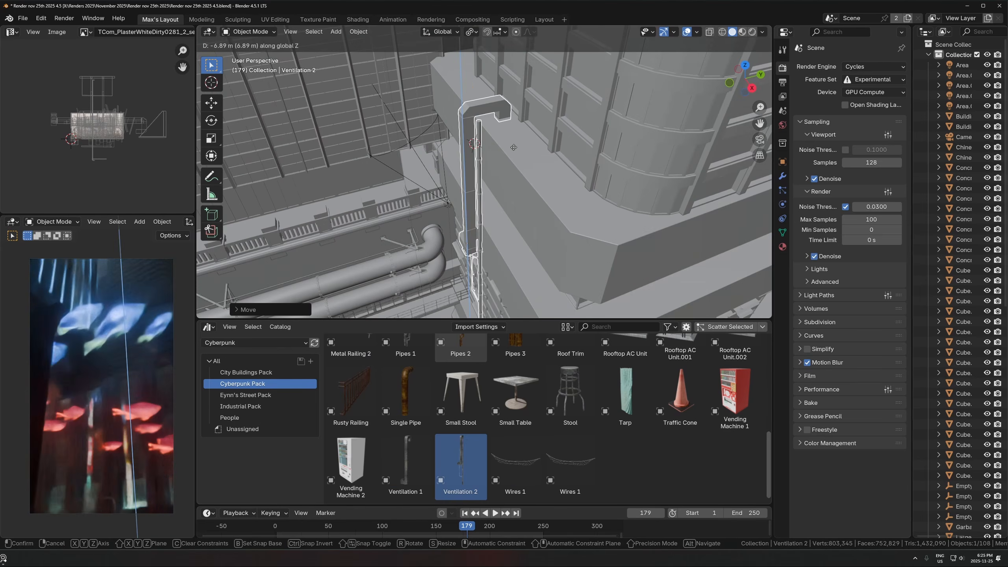
# Position the Ventilation 2, Industrial Pipes and Pipe Mess 1 assets against the tall building's ledge and corner
pyautogui.click(514, 147)
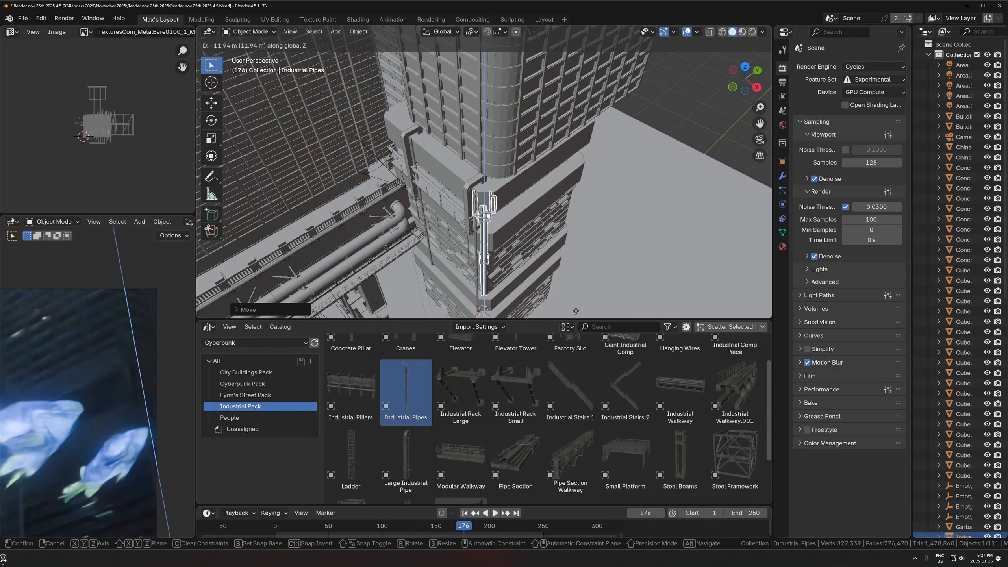
pyautogui.click(574, 274)
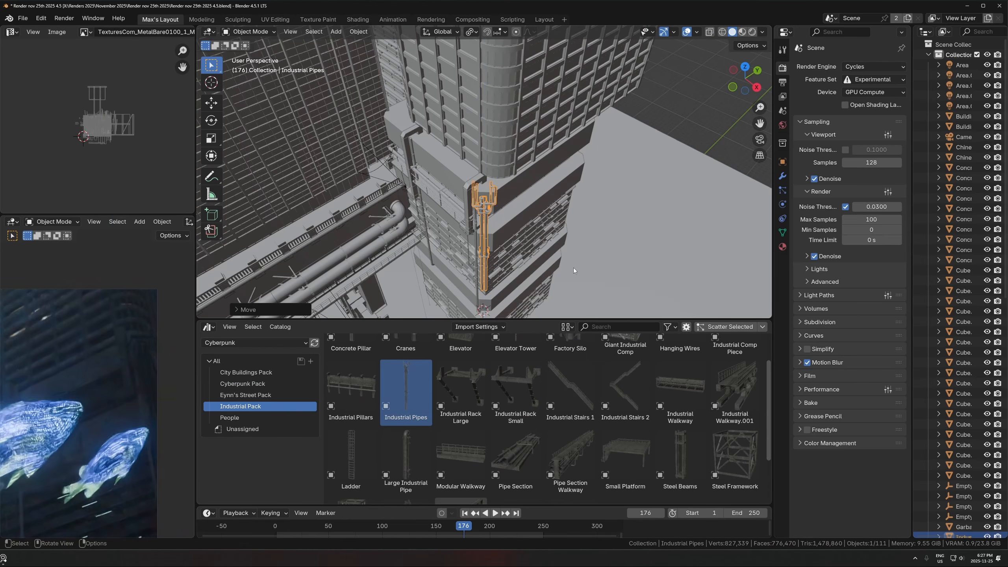
pyautogui.moveTo(573, 268); pyautogui.dragTo(500, 191, button='middle')
pyautogui.press('g')
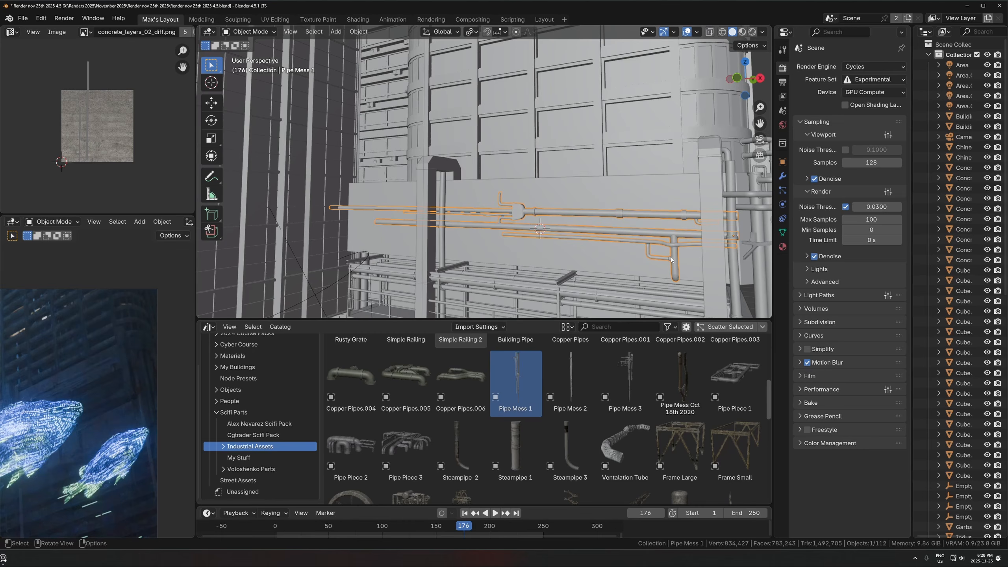
pyautogui.press('z')
pyautogui.click(694, 140)
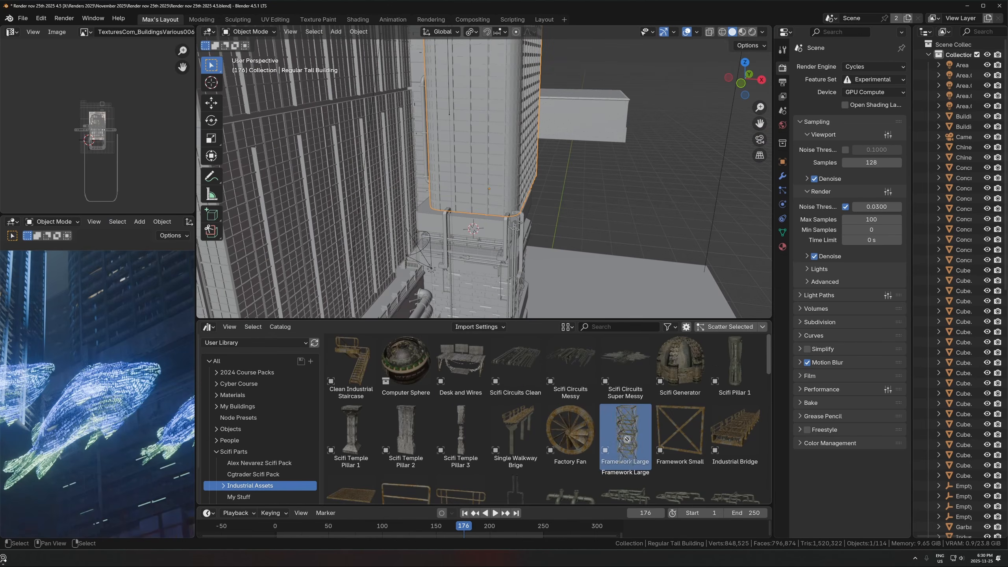
# Add the Framework Large asset to the tower's facade, move it within the horizontal plane and scale it up
pyautogui.moveTo(625, 437); pyautogui.dragTo(497, 202)
pyautogui.moveTo(502, 202); pyautogui.dragTo(518, 228, button='middle')
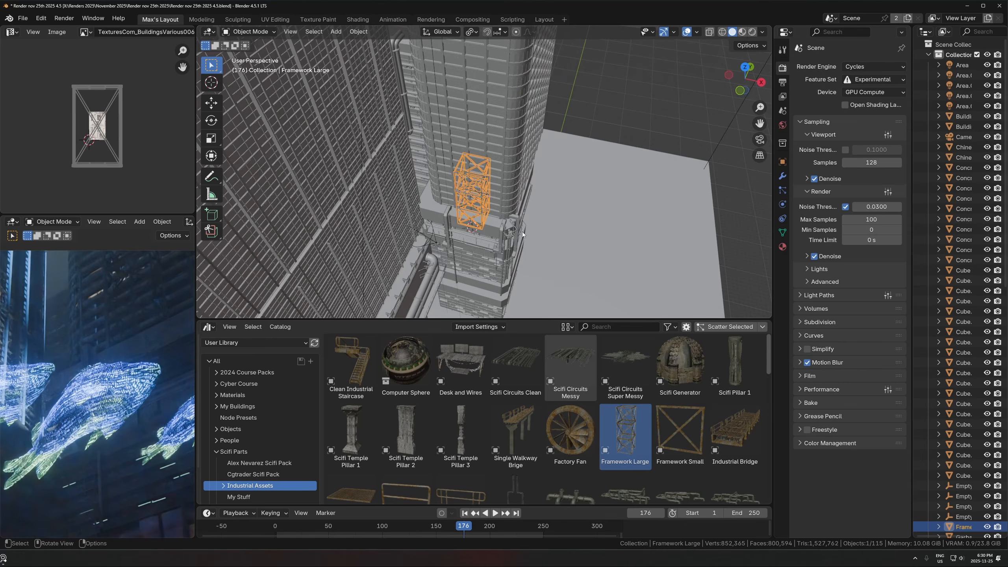
pyautogui.press('g')
pyautogui.hotkey('shift', 'z')
pyautogui.click(515, 225)
pyautogui.press('KP_Decimal')
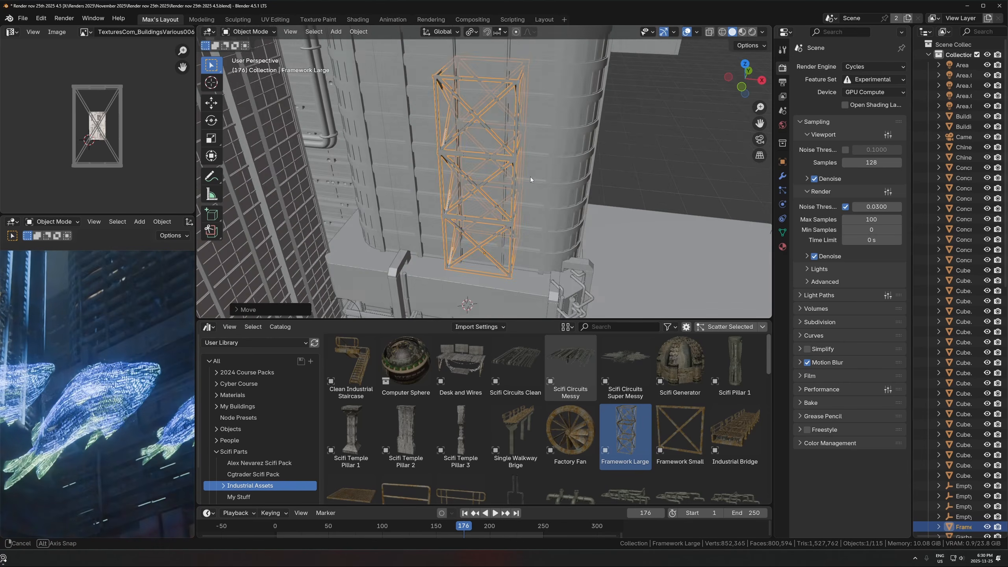
pyautogui.press('s')
pyautogui.click(554, 161)
pyautogui.moveTo(551, 163); pyautogui.dragTo(512, 191, button='middle')
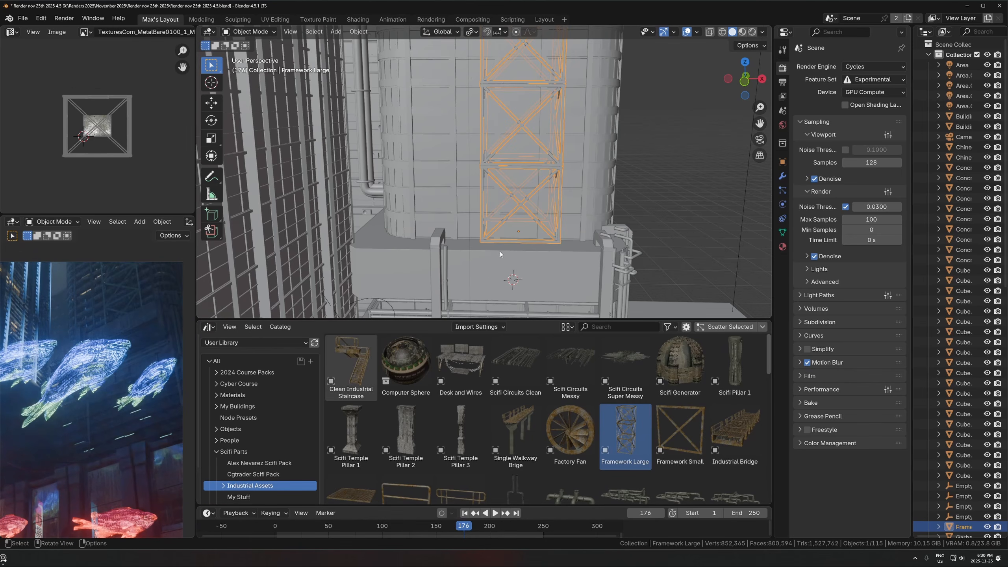
pyautogui.moveTo(513, 218); pyautogui.dragTo(530, 222, button='middle')
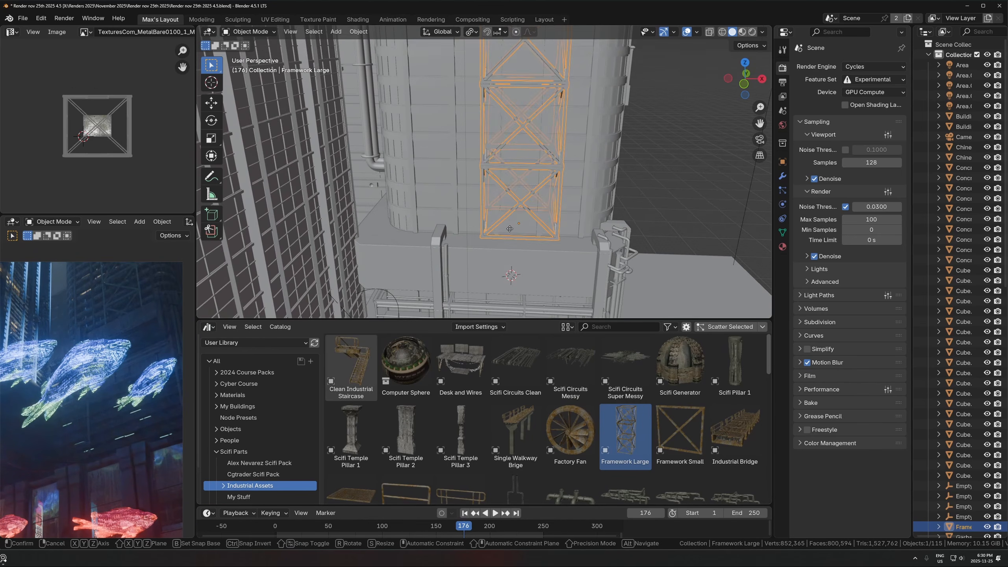
pyautogui.press('g')
pyautogui.press('y')
pyautogui.press('x')
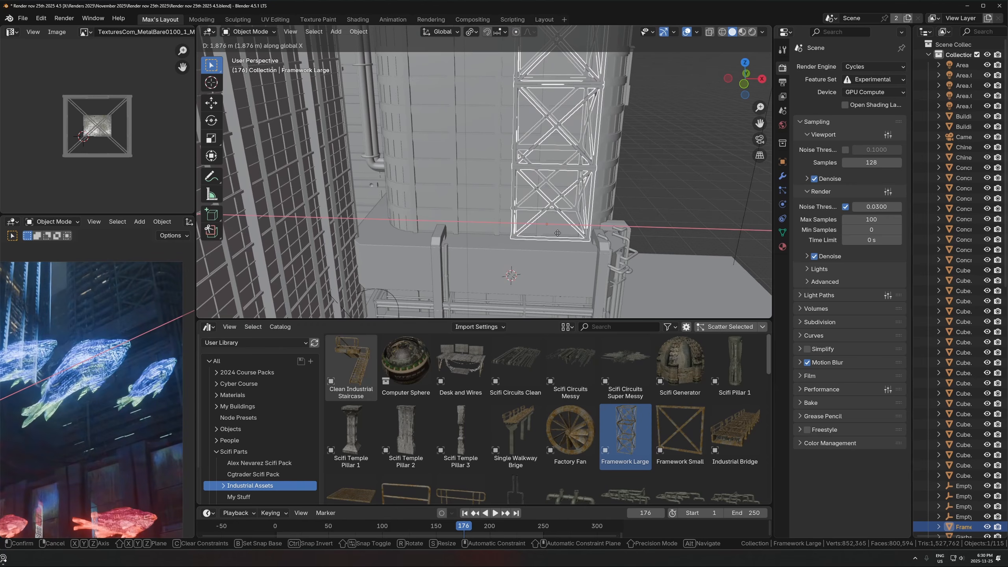
pyautogui.rightClick(557, 233)
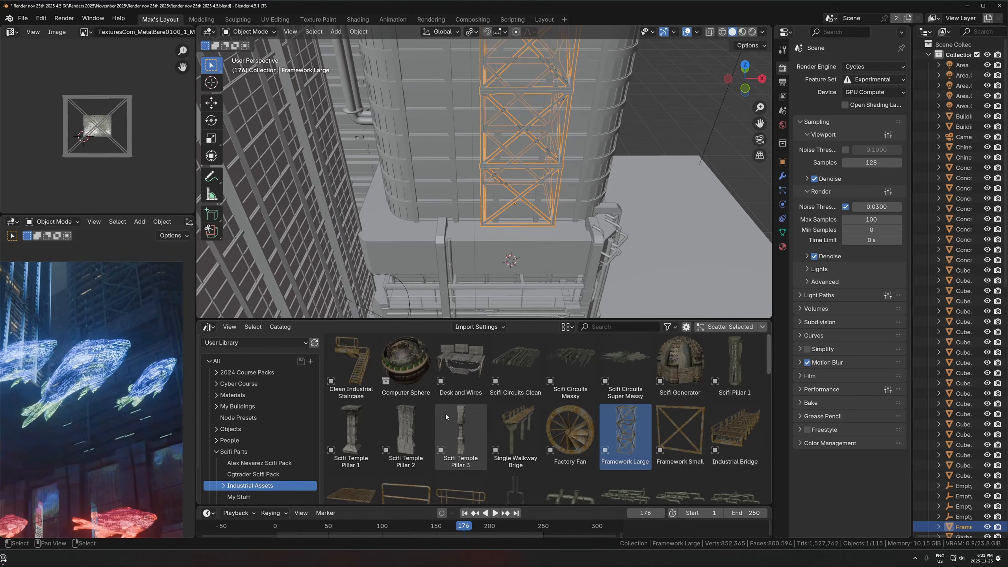
# Add the Clean Industrial Staircase asset on the building ledge and set its Array modifier count to 8
pyautogui.moveTo(351, 363); pyautogui.dragTo(467, 235)
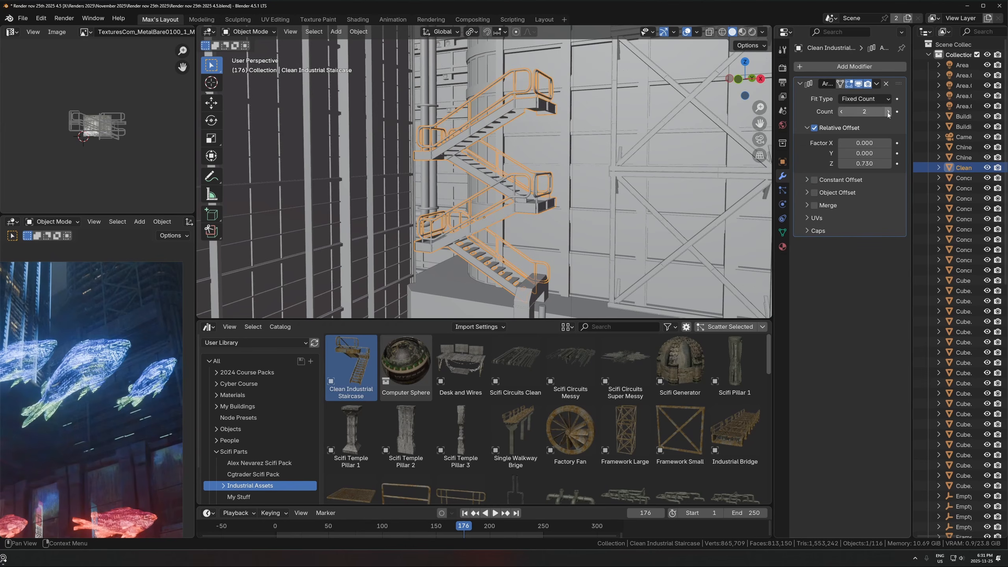
pyautogui.moveTo(888, 114); pyautogui.dragTo(911, 114)
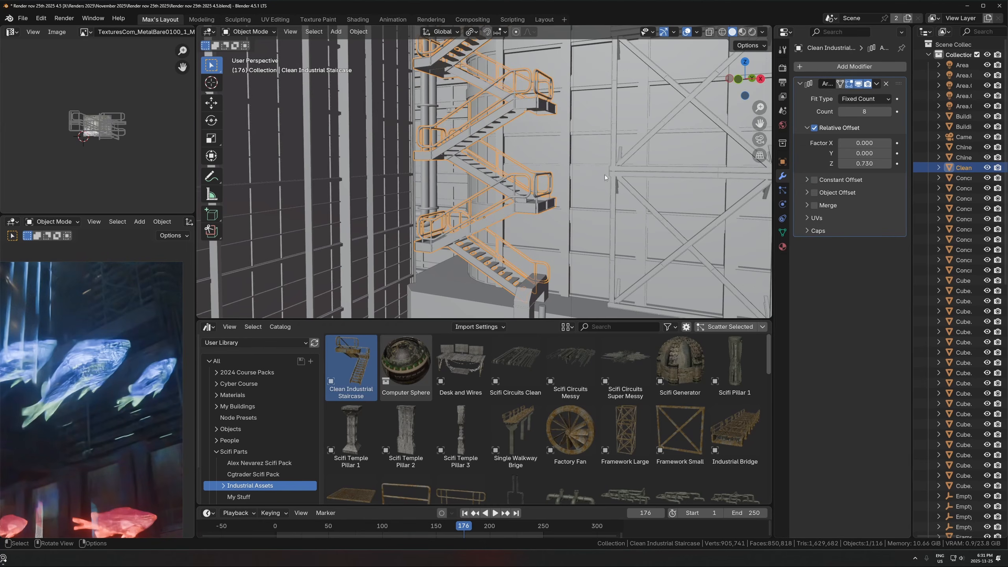
pyautogui.scroll(-5, 561, 169)
pyautogui.moveTo(561, 169); pyautogui.dragTo(579, 211, button='middle')
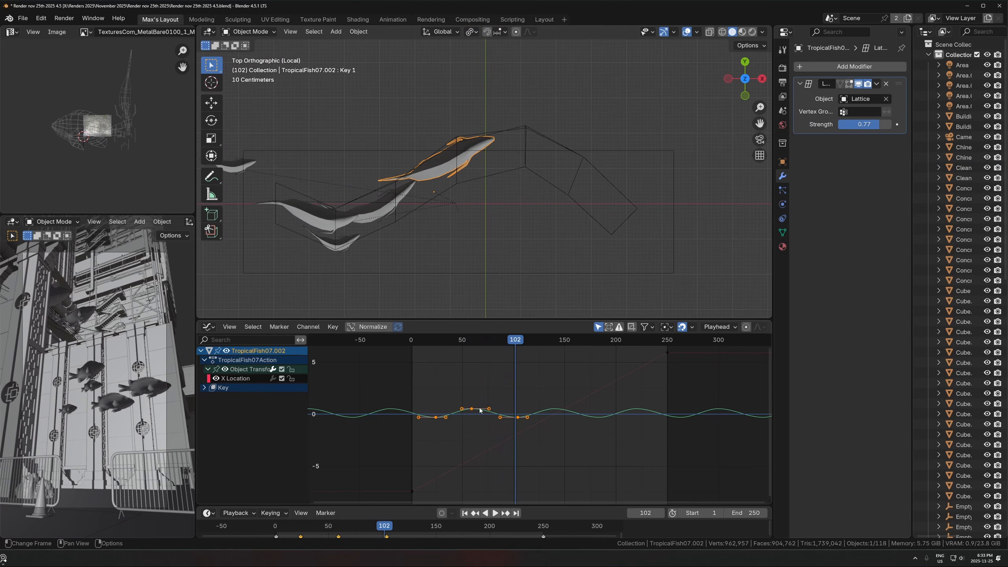
# Shift the X Location keyframes of TropicalFish07.002 forward in time along the frame axis only
pyautogui.press('g')
pyautogui.press('x')
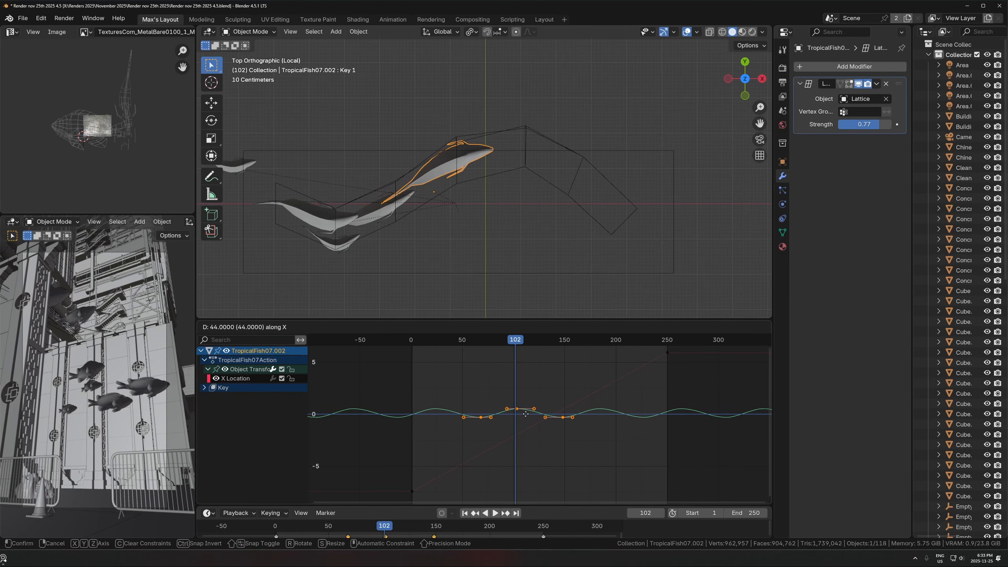
pyautogui.click(516, 410)
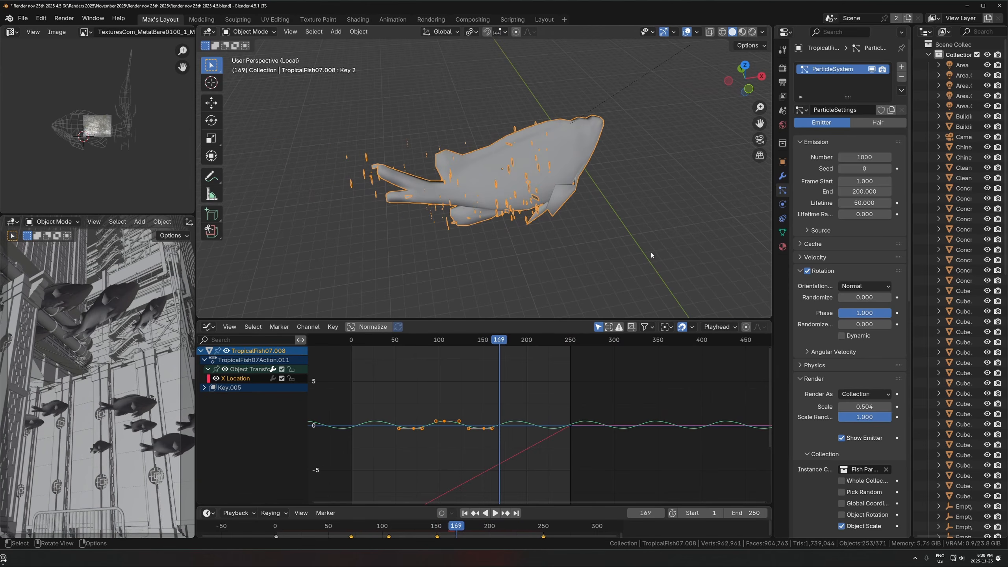
# Play the animation to check how the particles trail off the isolated swimming fish
pyautogui.press('space')
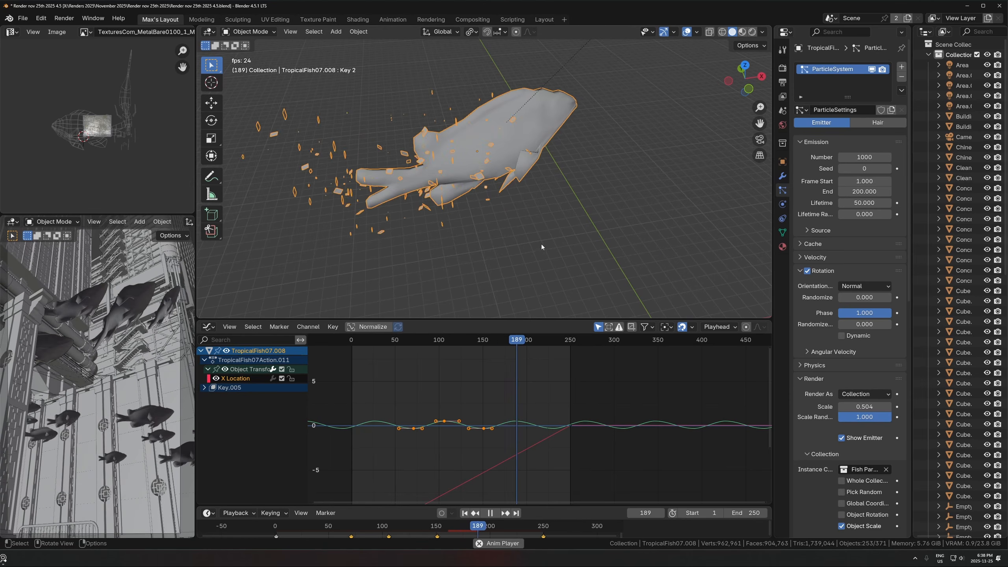
pyautogui.moveTo(532, 222); pyautogui.dragTo(515, 195, button='middle')
pyautogui.press('space')
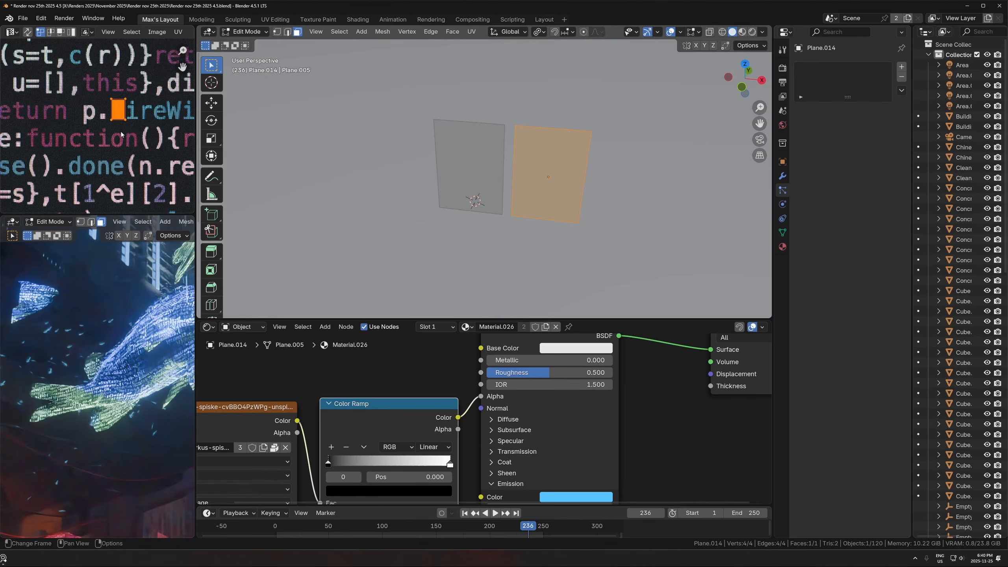
# Shift the UV face of each duplicated character plane onto a different letter of the code image, spacing the planes along X
pyautogui.scroll(2, 111, 106)
pyautogui.press('g')
pyautogui.press('x')
pyautogui.click(137, 106)
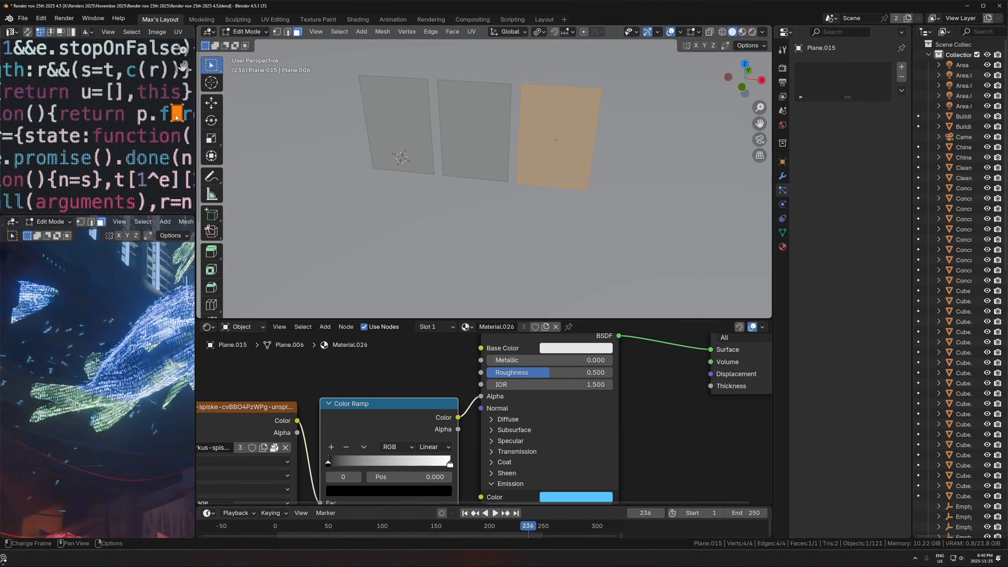
pyautogui.press('g')
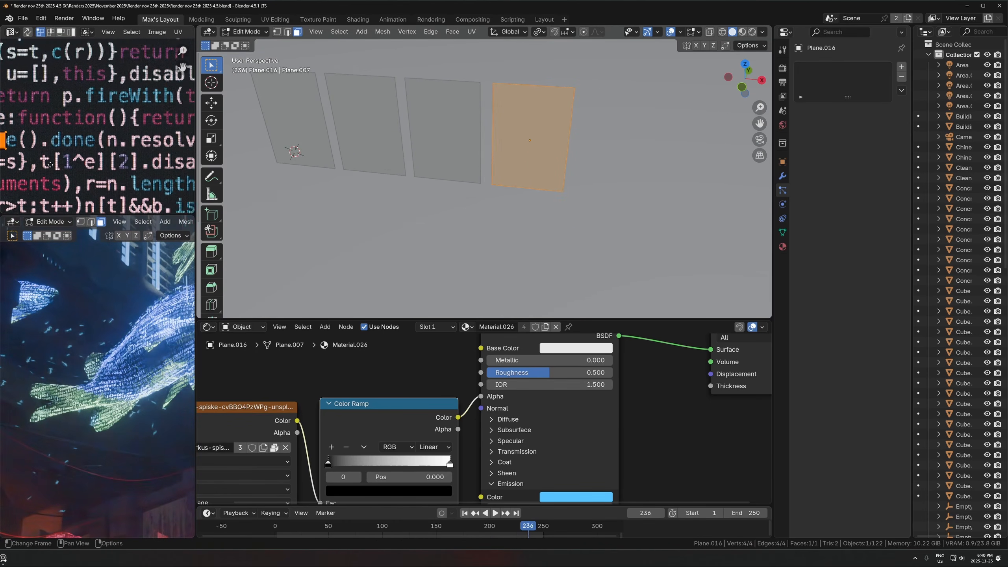
pyautogui.press('g')
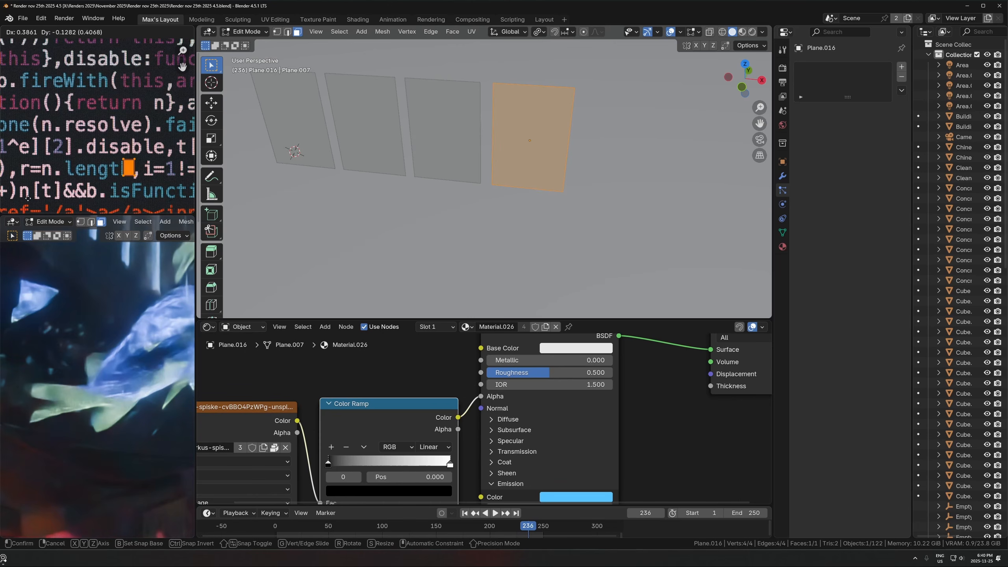
pyautogui.click(215, 199)
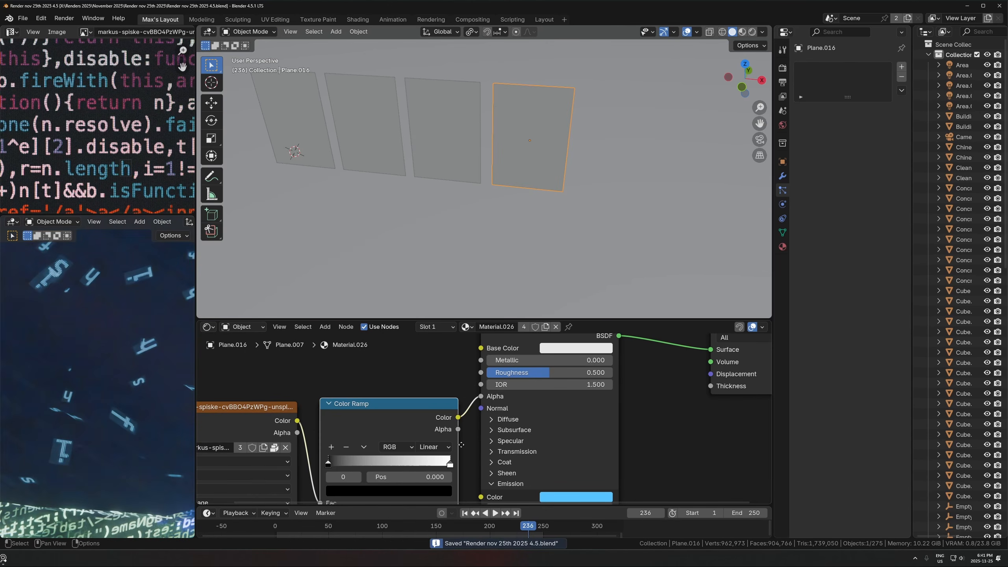
# Tighten the Color Ramp feeding the alpha by setting the black stop to 0.069 and the white stop to 0.505, and save the file
pyautogui.moveTo(347, 464); pyautogui.dragTo(348, 438, button='middle')
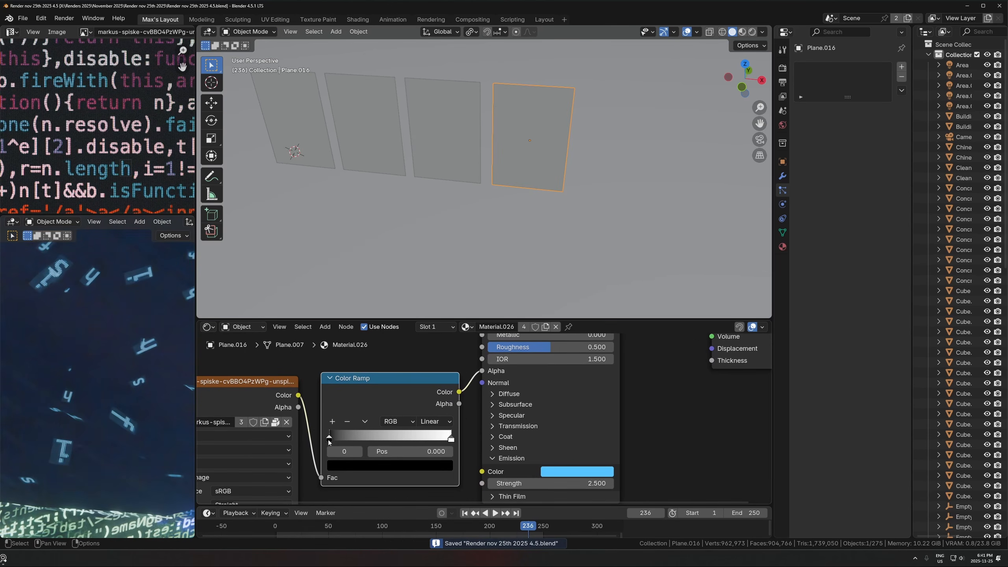
pyautogui.moveTo(330, 439); pyautogui.dragTo(345, 436)
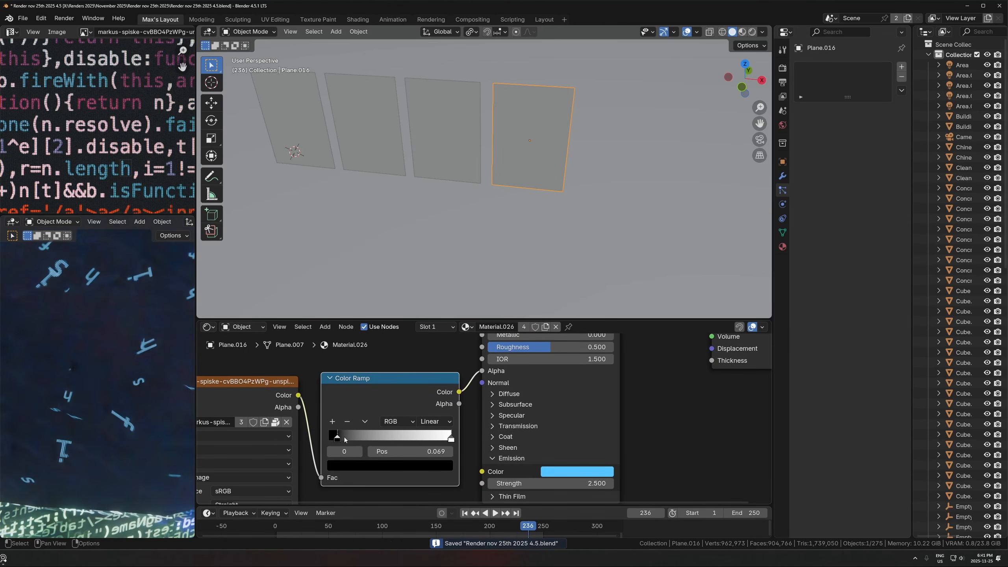
pyautogui.moveTo(449, 437); pyautogui.dragTo(390, 437)
pyautogui.hotkey('ctrl', 's')
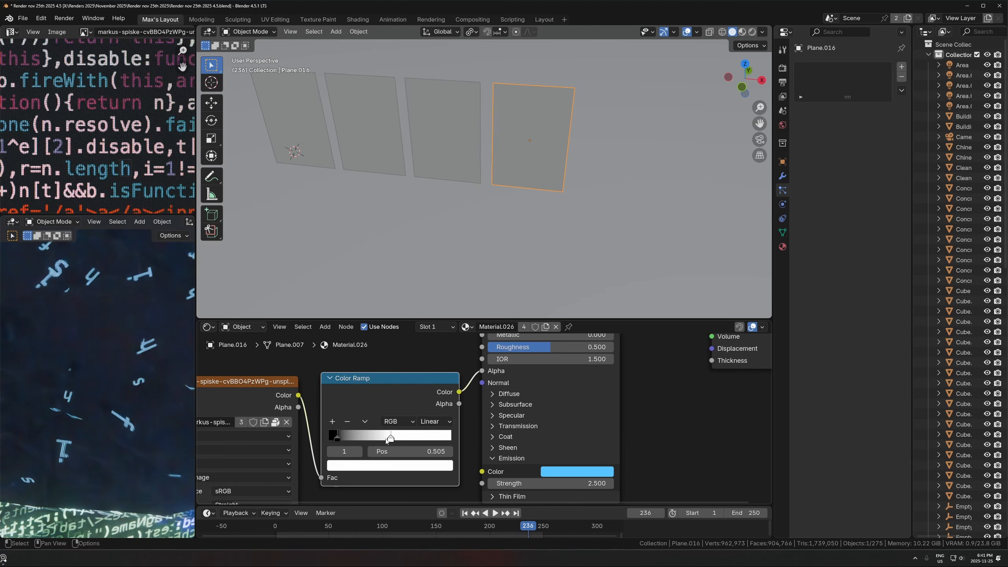
# Select all four character planes and apply their object transform
pyautogui.scroll(-5, 473, 164)
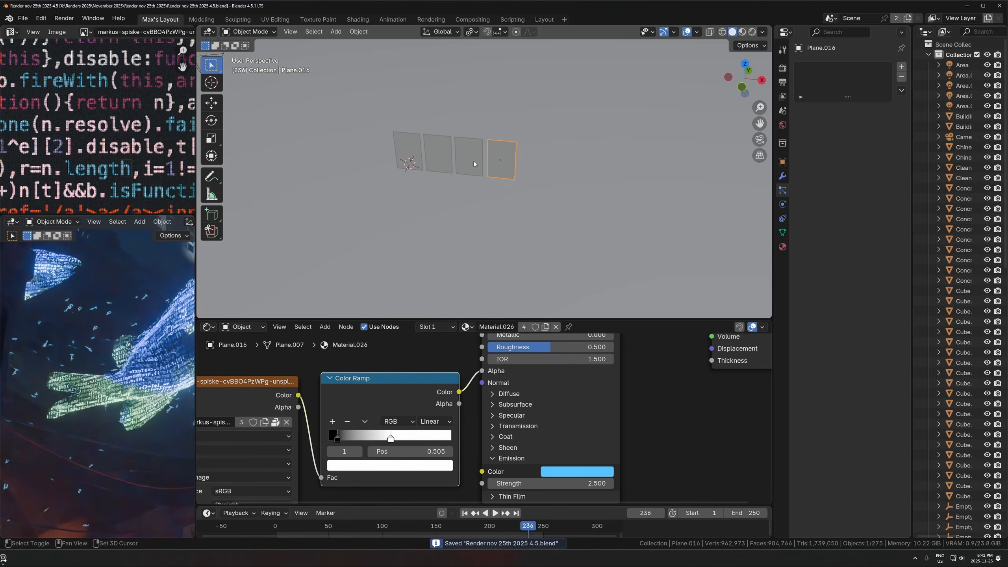
pyautogui.keyDown('shift'); pyautogui.click(472, 164); pyautogui.keyUp('shift')
pyautogui.keyDown('shift'); pyautogui.click(439, 163); pyautogui.keyUp('shift')
pyautogui.keyDown('shift'); pyautogui.click(404, 162); pyautogui.keyUp('shift')
pyautogui.hotkey('ctrl', 'a')
pyautogui.click(438, 169)
pyautogui.keyDown('shift'); pyautogui.moveTo(439, 170); pyautogui.dragTo(557, 235, button='middle'); pyautogui.keyUp('shift')
pyautogui.scroll(-3, 557, 235)
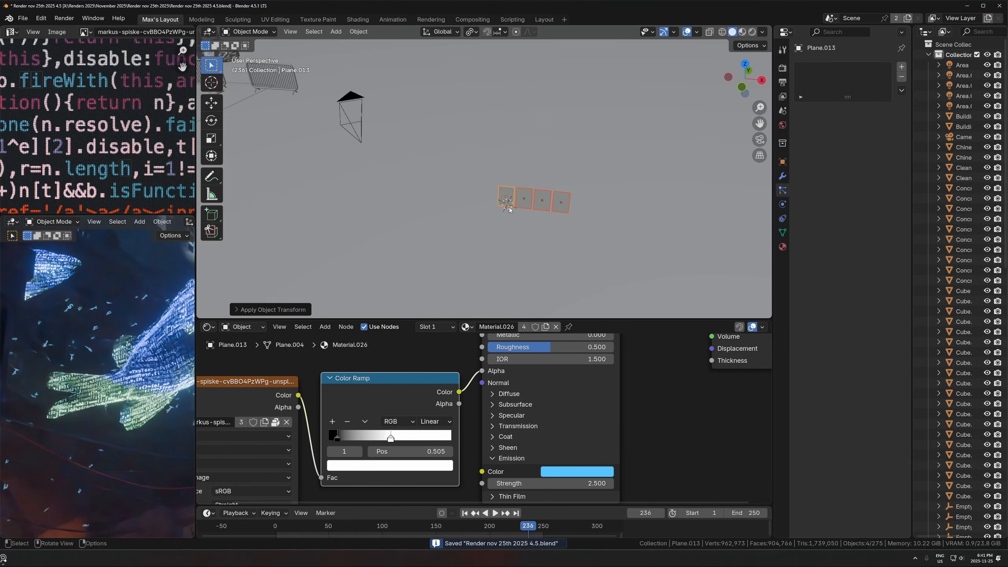
pyautogui.keyDown('shift'); pyautogui.moveTo(401, 146); pyautogui.dragTo(473, 214, button='middle'); pyautogui.keyUp('shift')
pyautogui.scroll(-3, 472, 214)
pyautogui.scroll(-4, 450, 124)
pyautogui.scroll(5, 450, 124)
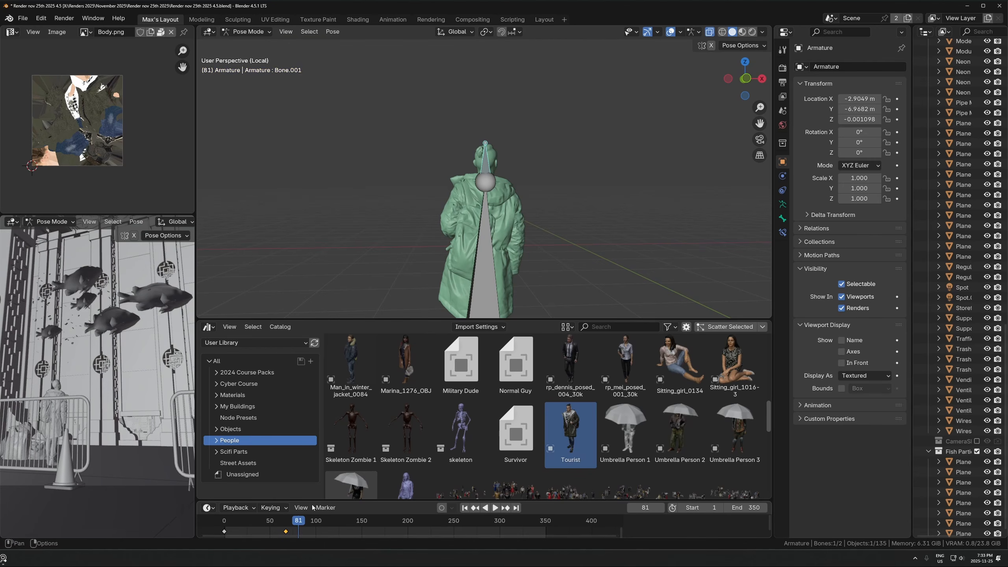
# Rotate the head bone of the Tourist's armature freely with a trackball rotation at frame 81
pyautogui.press('r')
pyautogui.press('z')
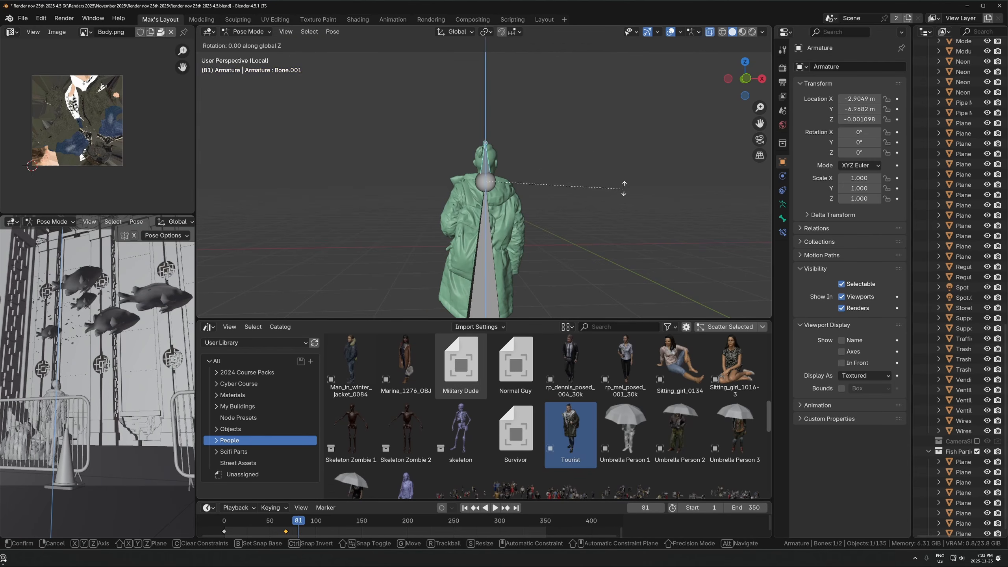
pyautogui.press('r')
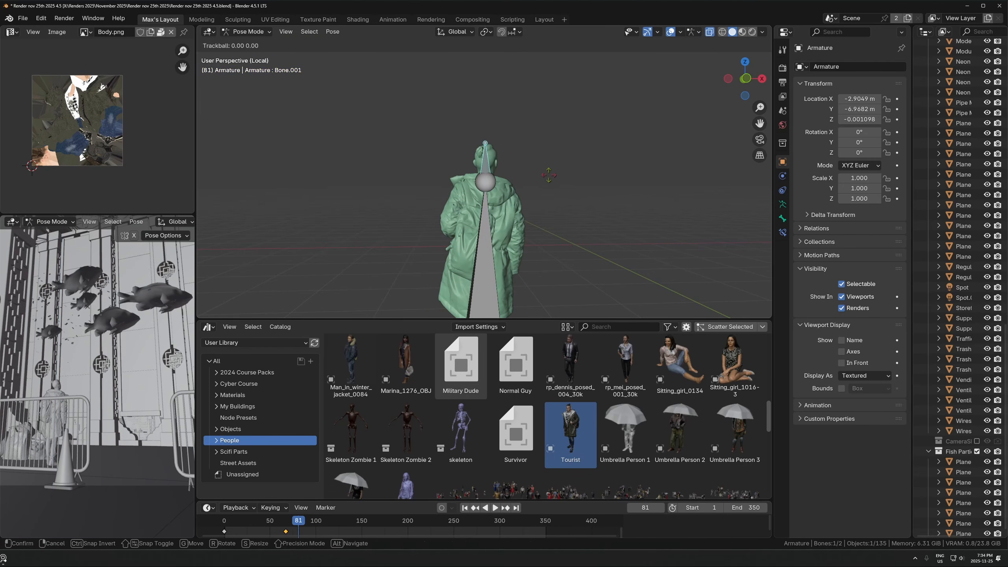
pyautogui.click(543, 222)
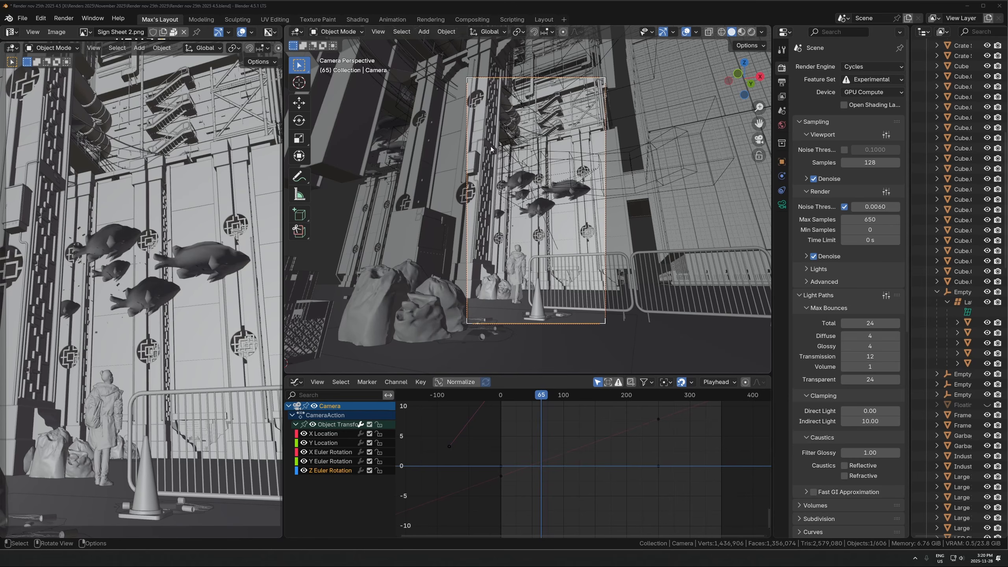
# Review the scene's output format and frame range, along with the Cycles sampling and light path settings
pyautogui.click(783, 82)
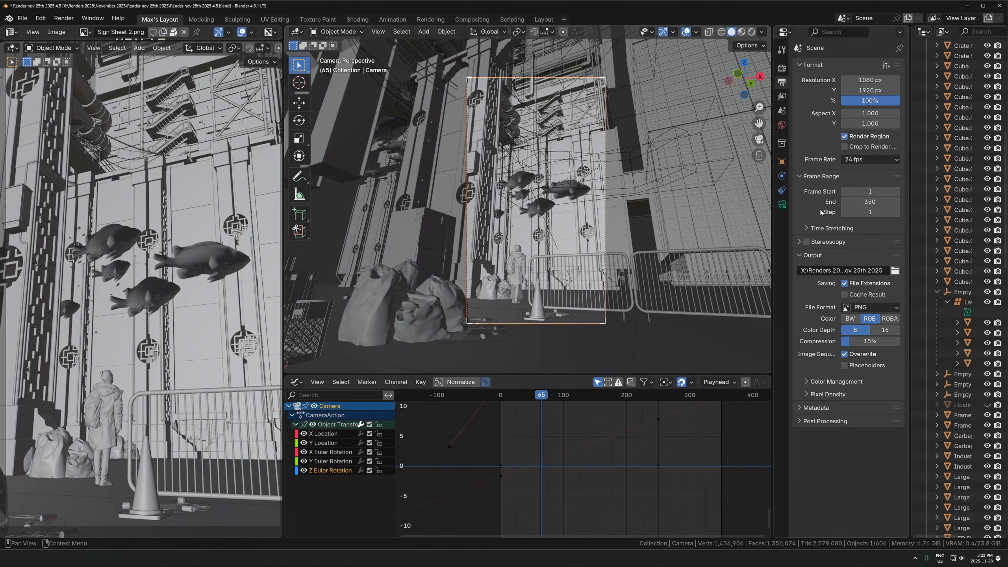
pyautogui.click(782, 68)
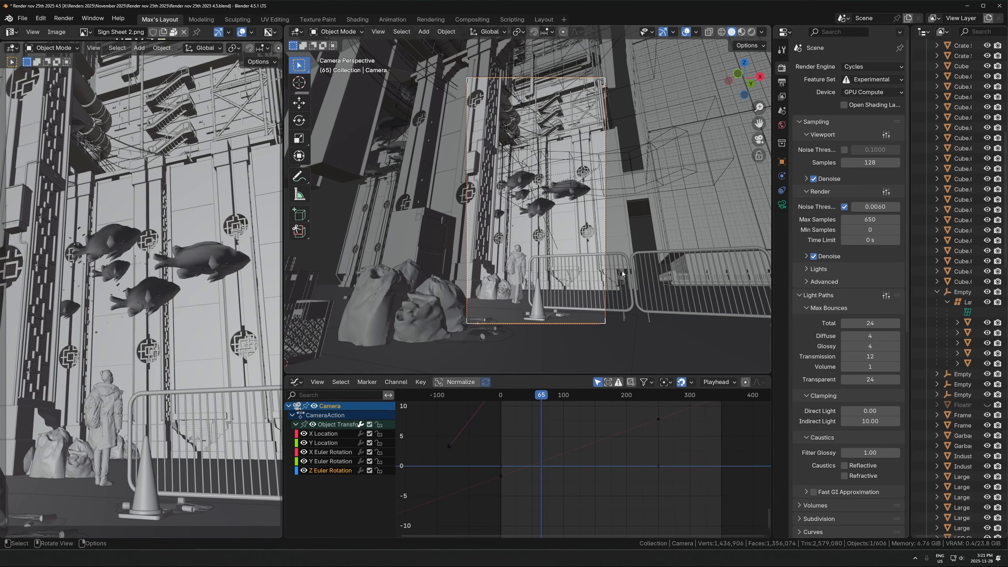
pyautogui.keyDown('shift'); pyautogui.moveTo(607, 267); pyautogui.dragTo(568, 280, button='middle'); pyautogui.keyUp('shift')
pyautogui.scroll(1, 536, 285)
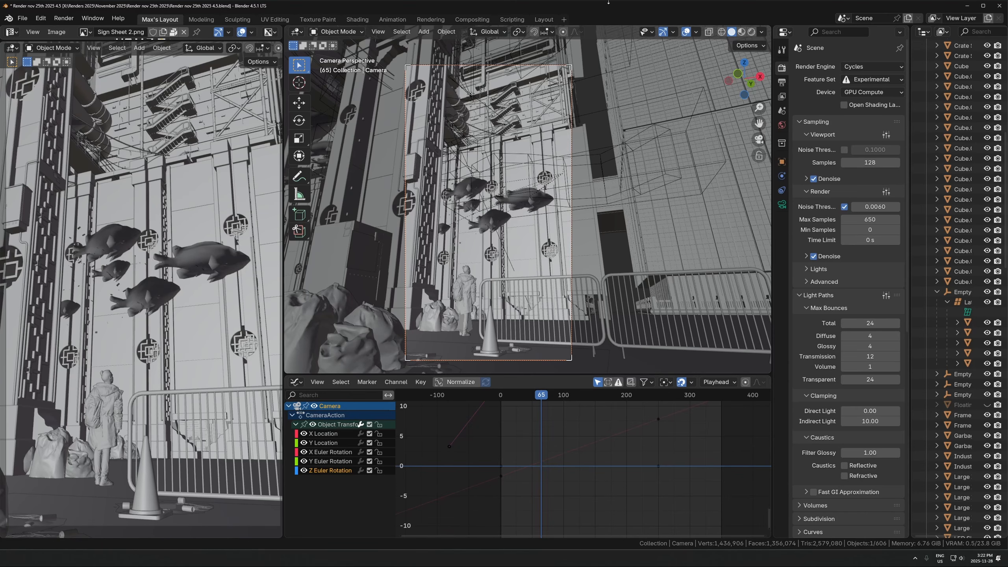
# Examine the Glare node and its quality options in the compositing node tree, keeping Bloom at Medium quality
pyautogui.click(467, 20)
pyautogui.click(539, 169)
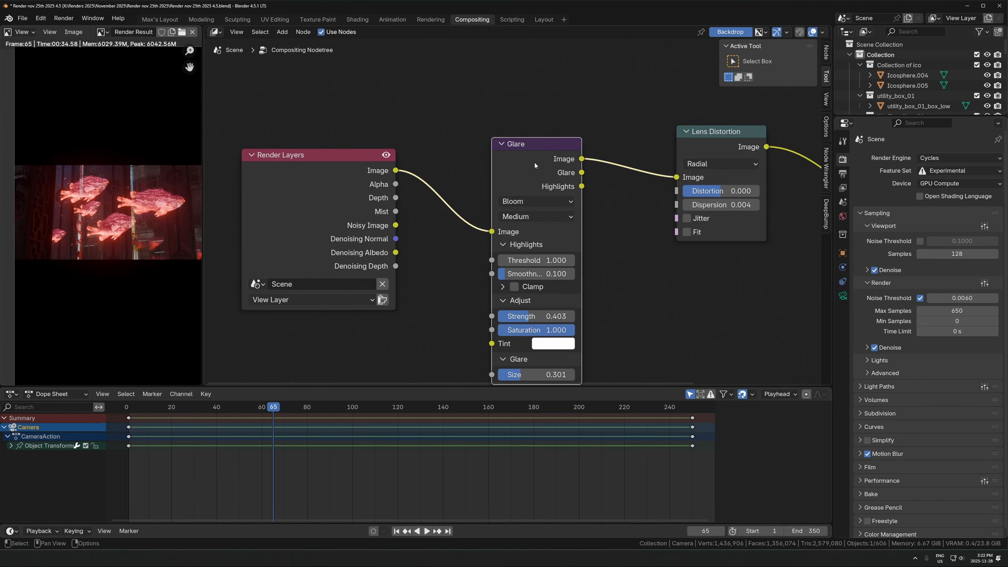
pyautogui.click(526, 216)
pyautogui.click(524, 265)
pyautogui.click(526, 220)
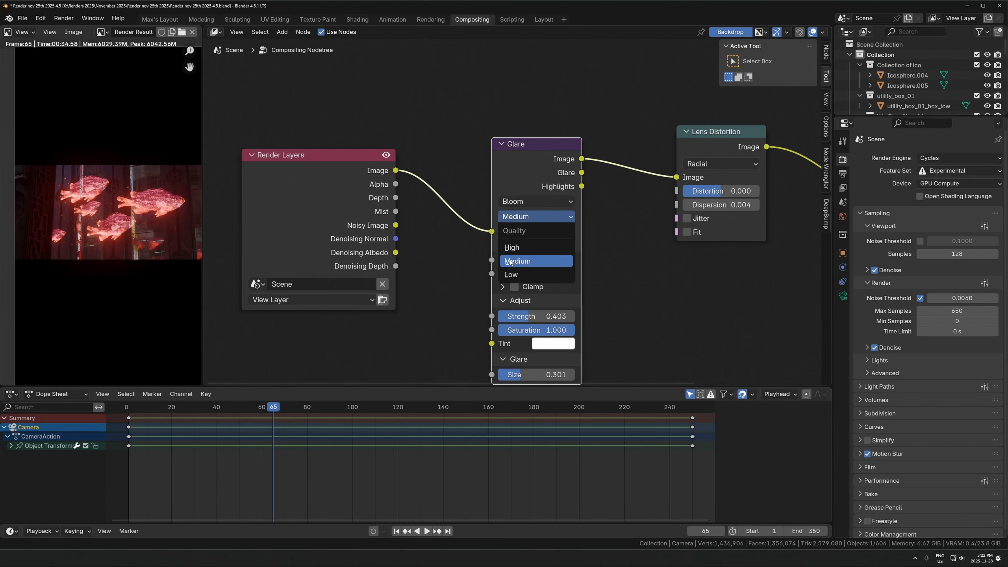
pyautogui.click(511, 263)
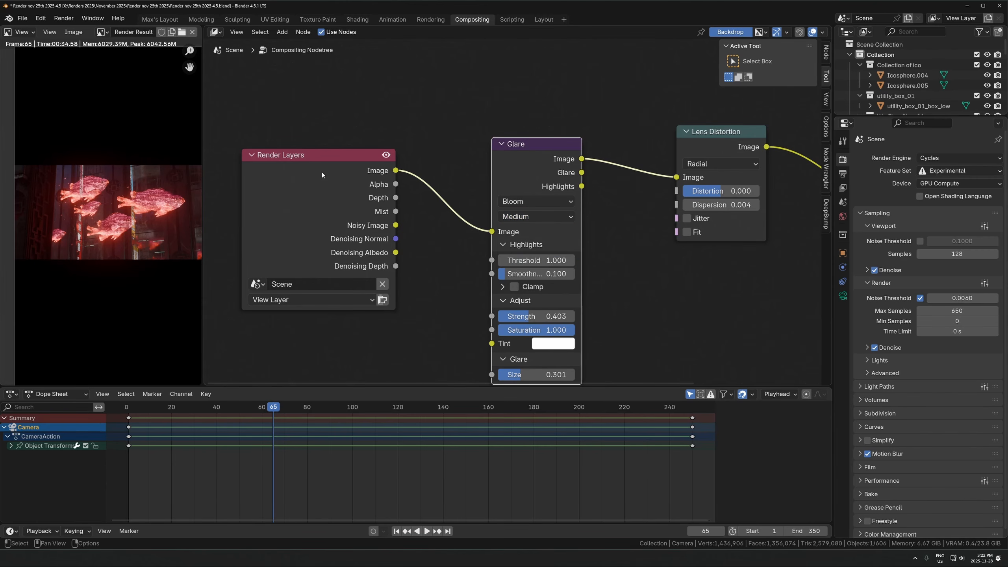
# Return to the main layout and examine the camera's lens, depth of field and Camera Shakify settings
pyautogui.click(160, 20)
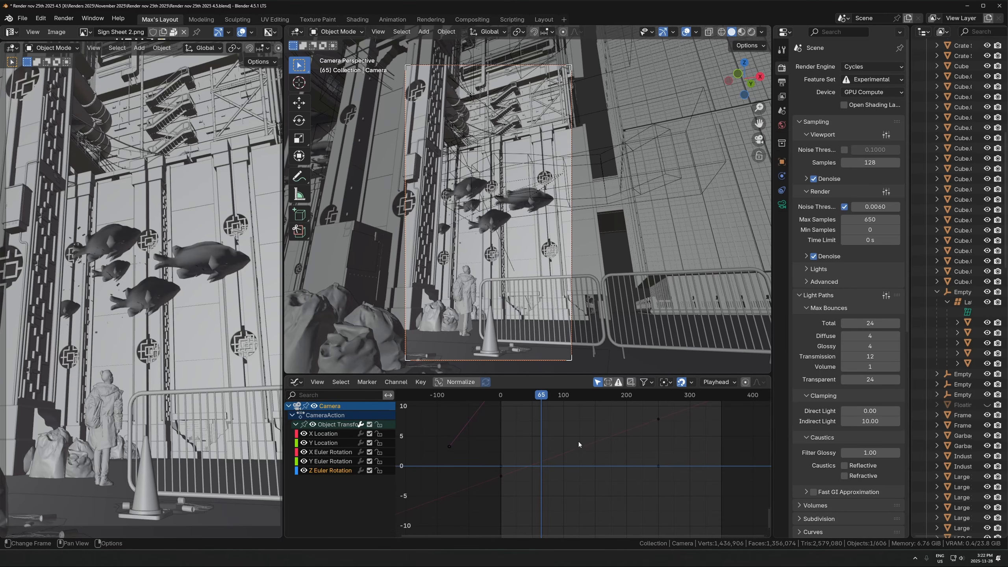
pyautogui.scroll(-1, 549, 290)
pyautogui.scroll(1, 550, 289)
pyautogui.click(782, 204)
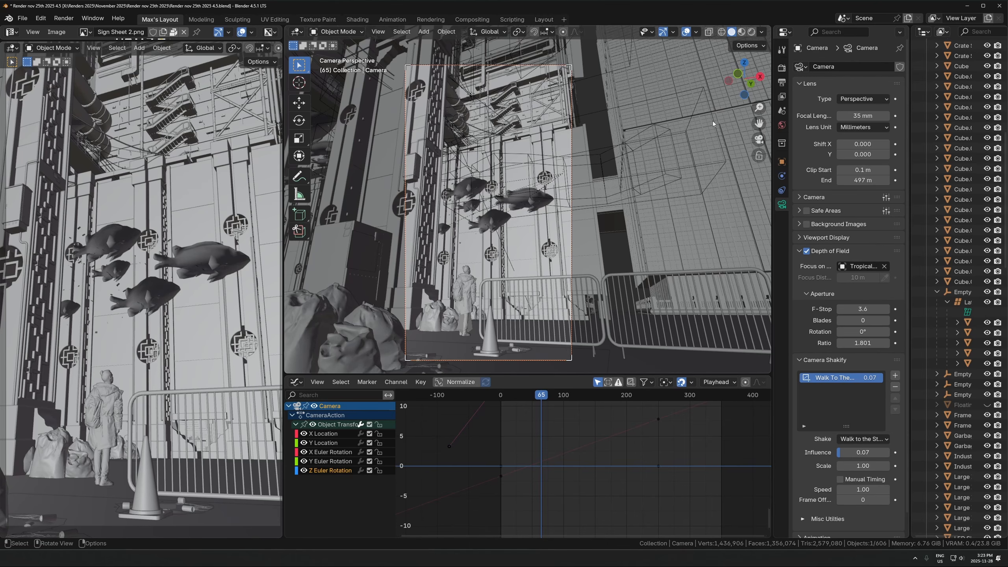
# Bring back the render settings and switch the tall camera view to Rendered shading
pyautogui.click(781, 67)
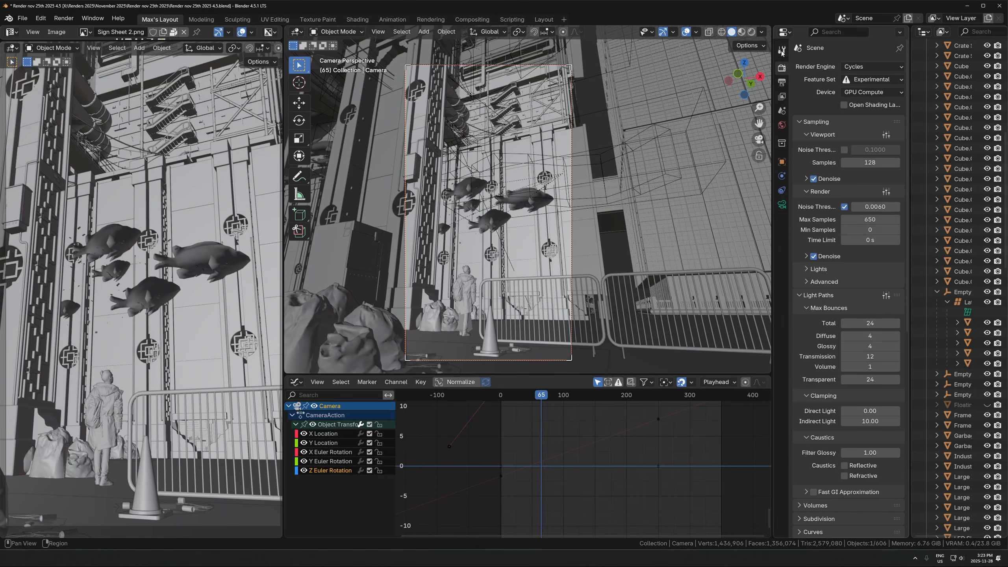
pyautogui.press('z')
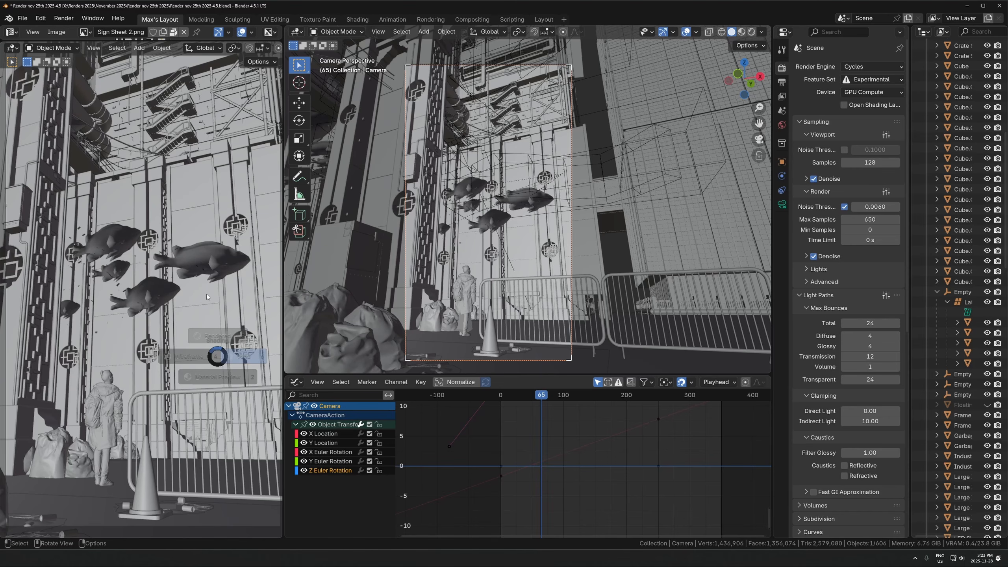
pyautogui.click(207, 295)
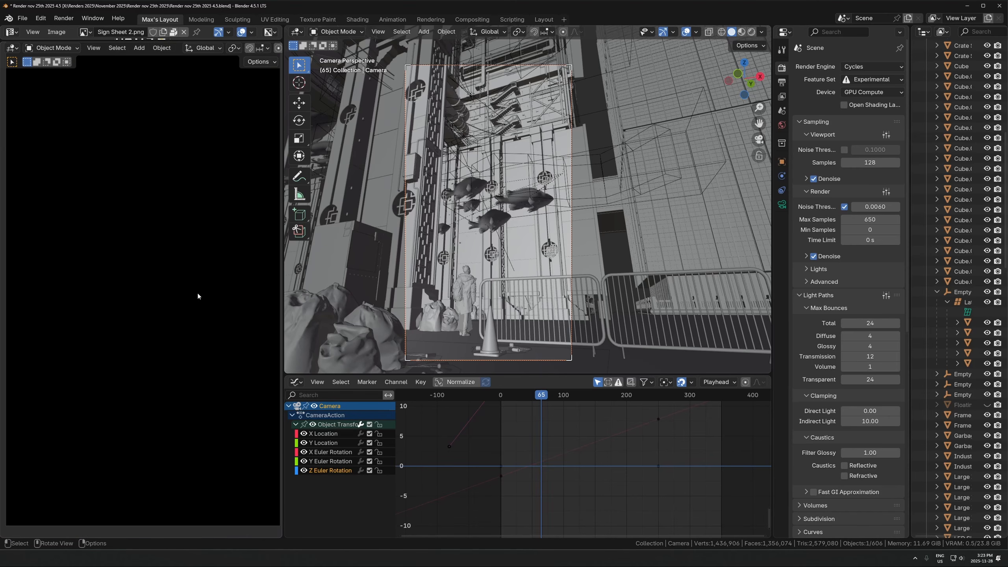